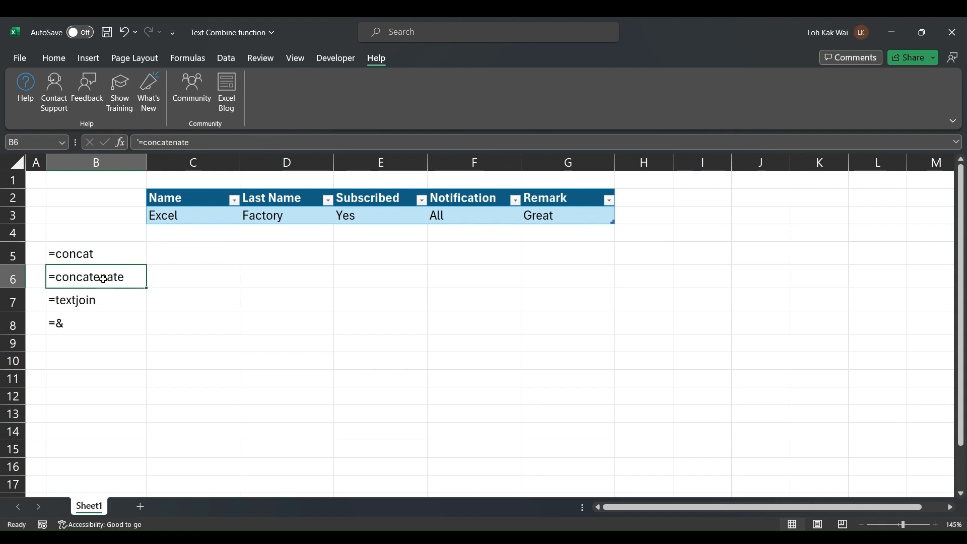
# Review the =textjoin, =& and =concat labels in column B of Sheet1
pyautogui.click(124, 301)
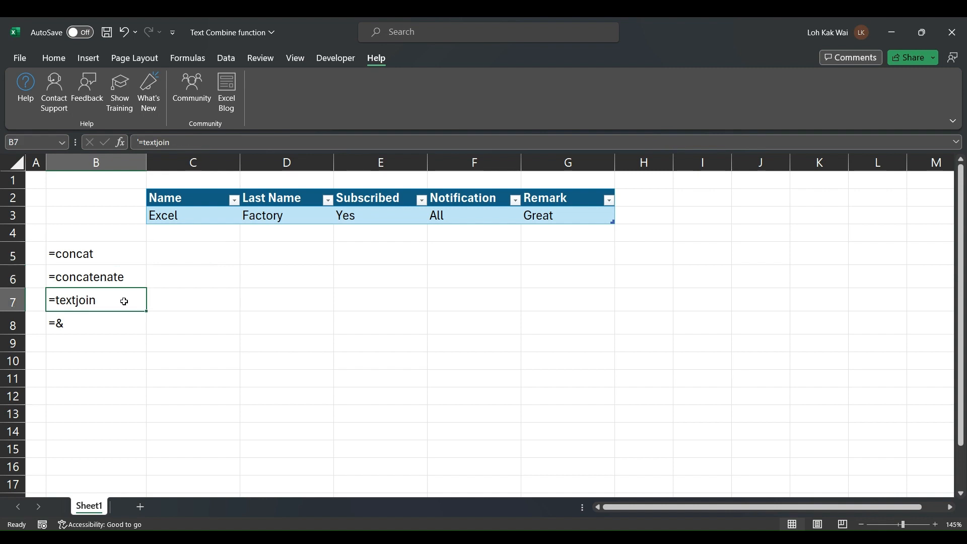
pyautogui.click(120, 321)
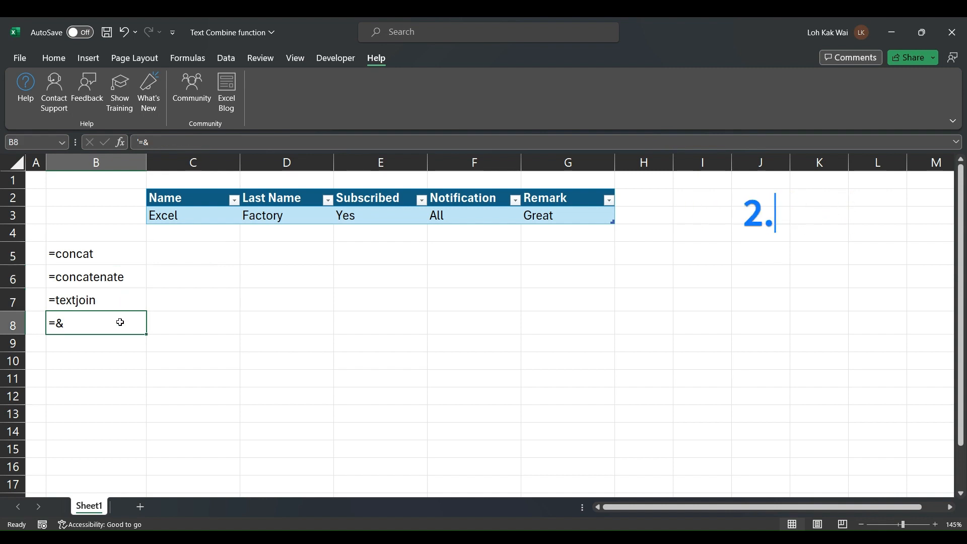
pyautogui.click(99, 253)
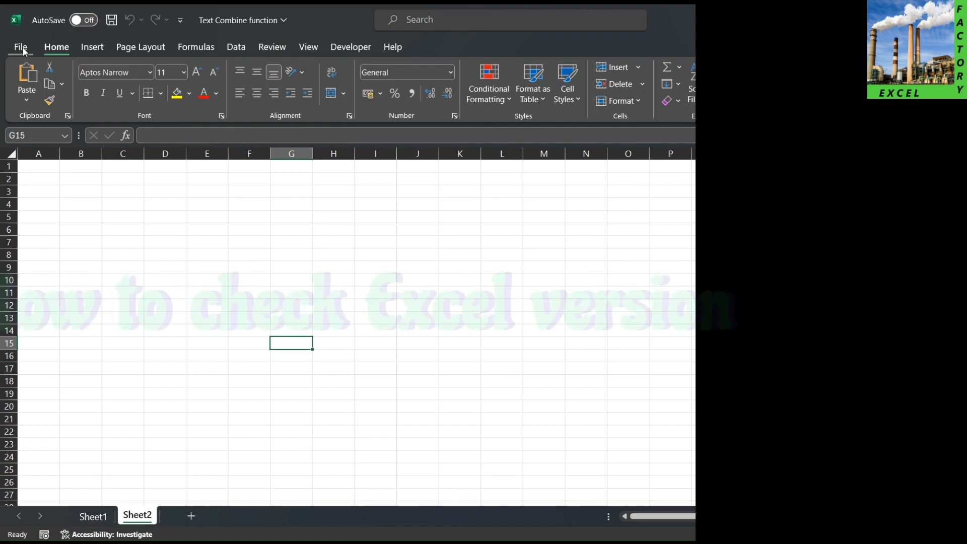
# Check the Account page showing Office Home and Student 2021, Version 2312
pyautogui.click(23, 47)
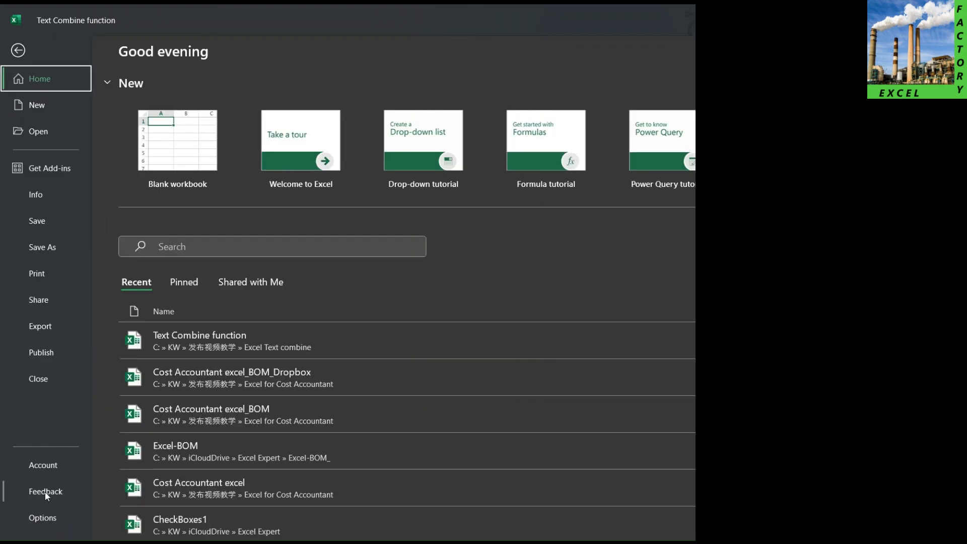
pyautogui.click(48, 468)
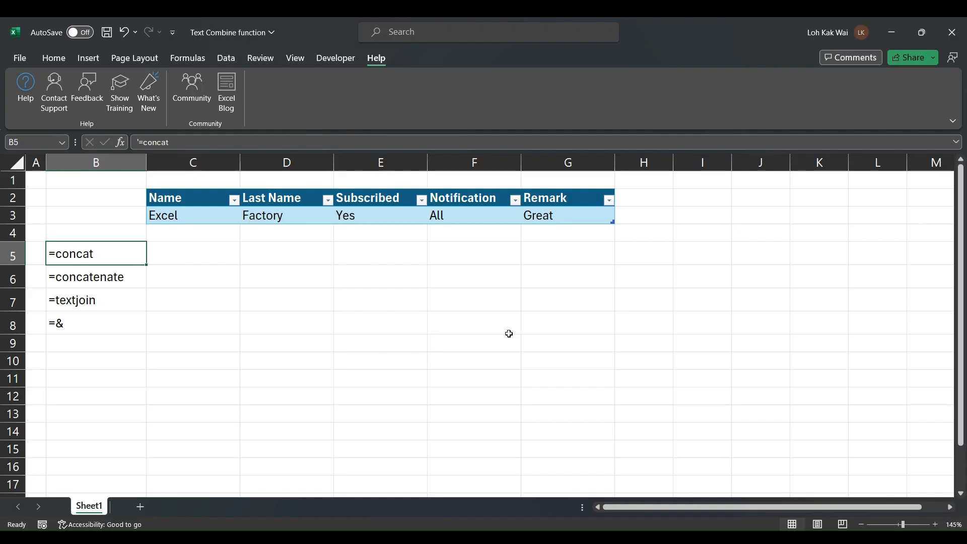
# Enter =CONCAT(Table1) in C5 by dragging across the table row C3:G3
pyautogui.click(380, 300)
pyautogui.click(115, 252)
pyautogui.click(187, 247)
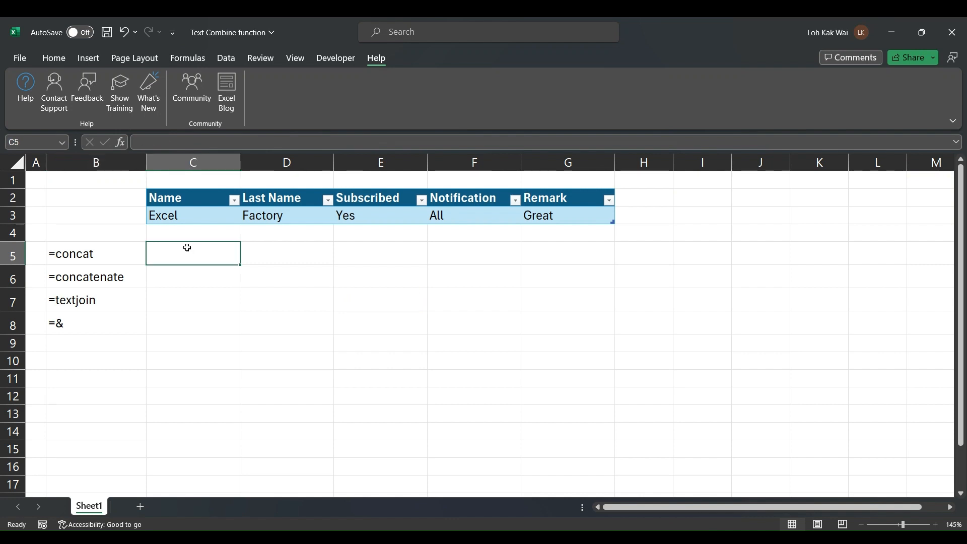
pyautogui.write('=concat')
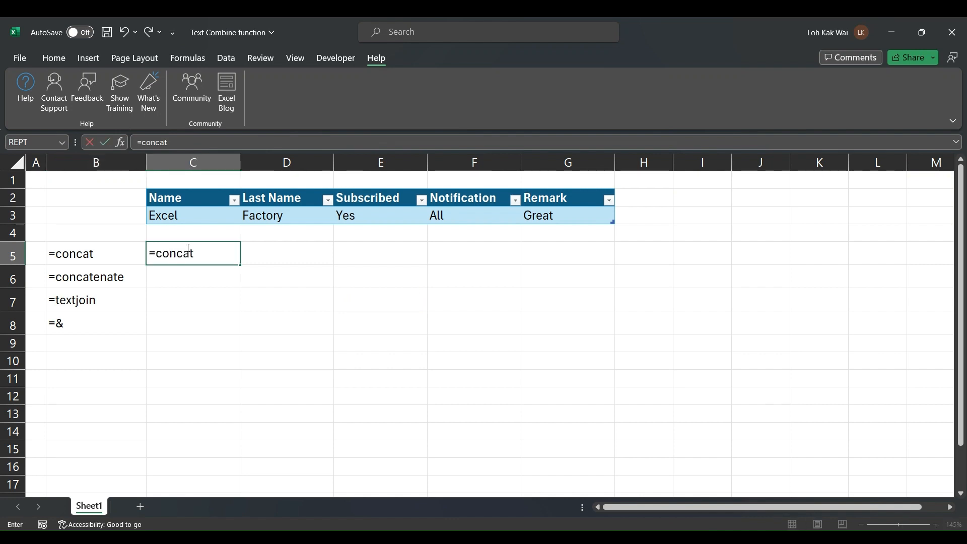
pyautogui.press('Tab')
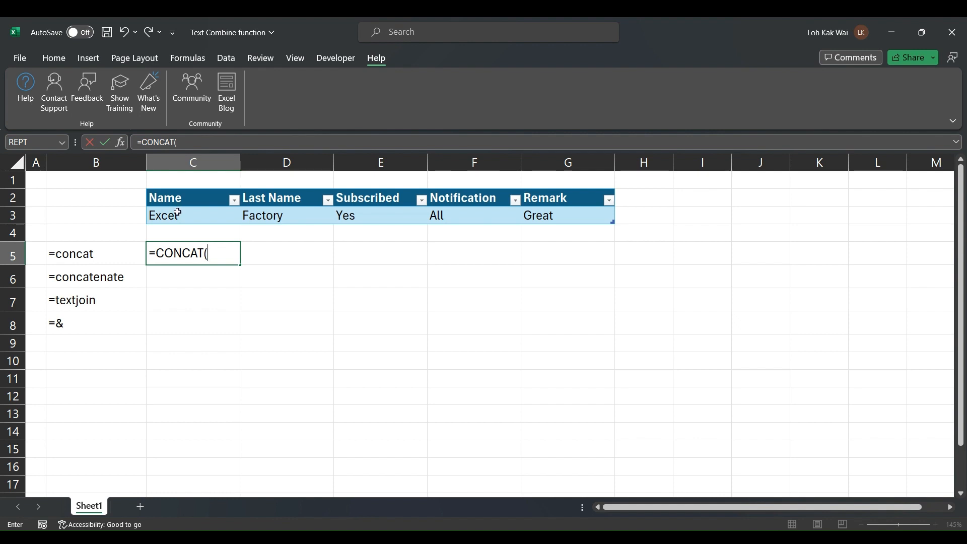
pyautogui.moveTo(176, 213); pyautogui.dragTo(571, 214)
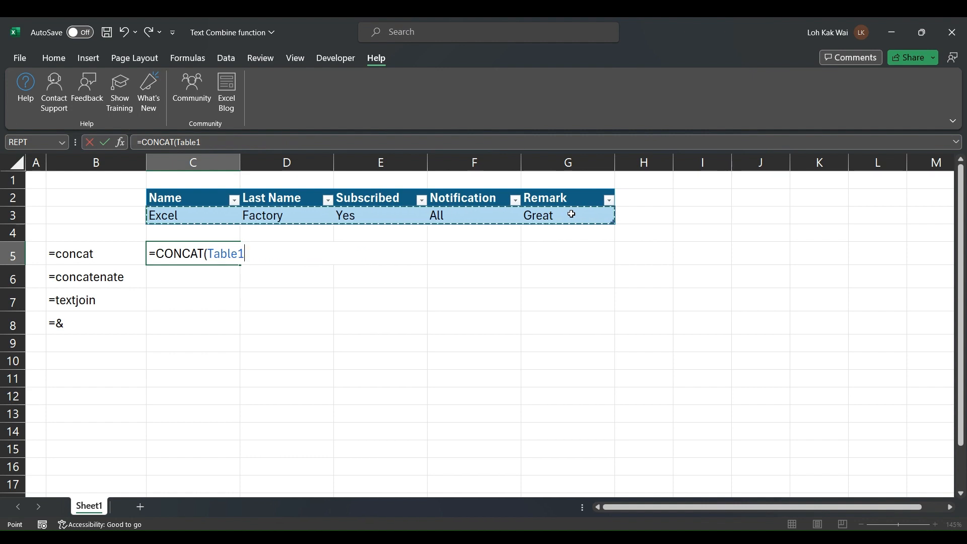
pyautogui.write(')')
pyautogui.press('Return')
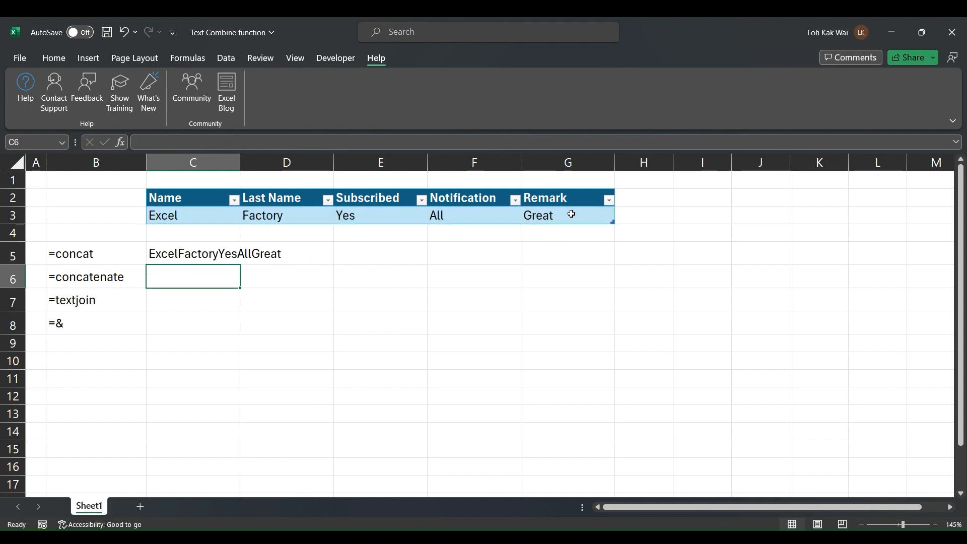
# Review C5's CONCAT arguments in the Function Arguments box
pyautogui.press('Up')
pyautogui.hotkey('shift', 'F3')
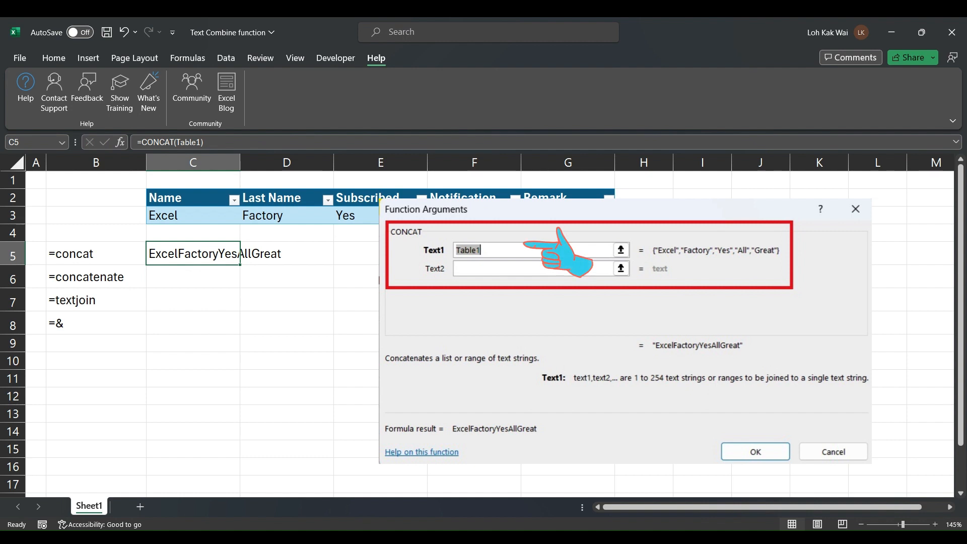
pyautogui.press('Return')
pyautogui.click(8, 280)
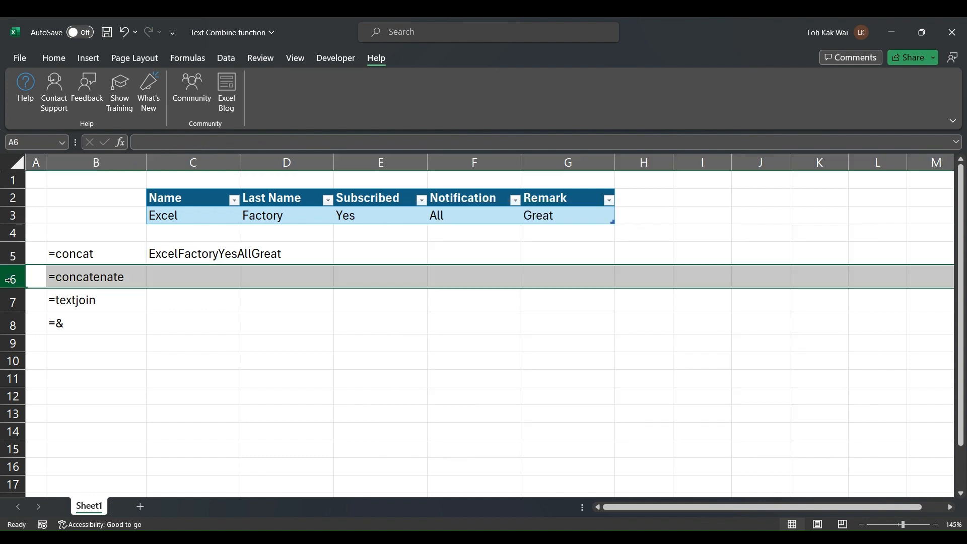
# Insert a blank row 6 and copy C5's CONCAT formula into C6
pyautogui.rightClick(8, 280)
pyautogui.click(33, 406)
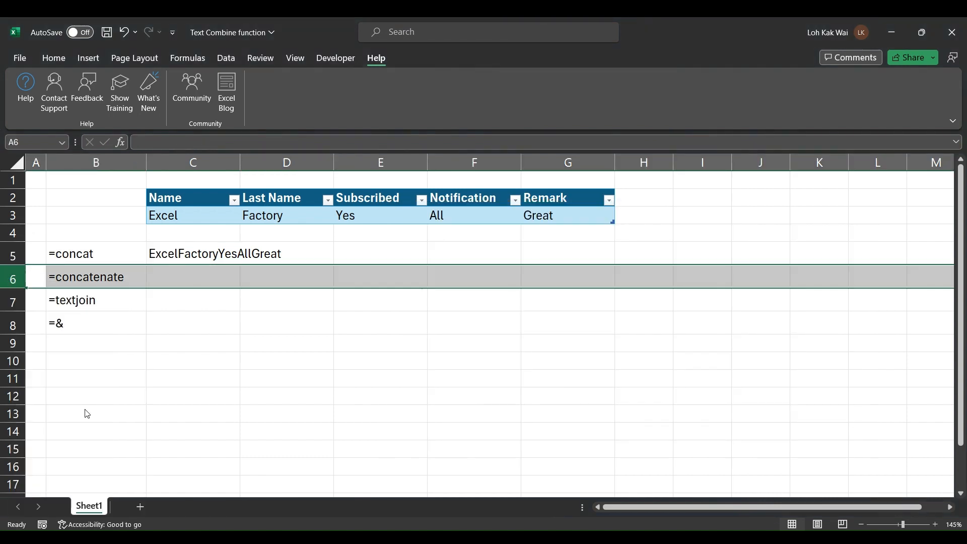
pyautogui.click(163, 278)
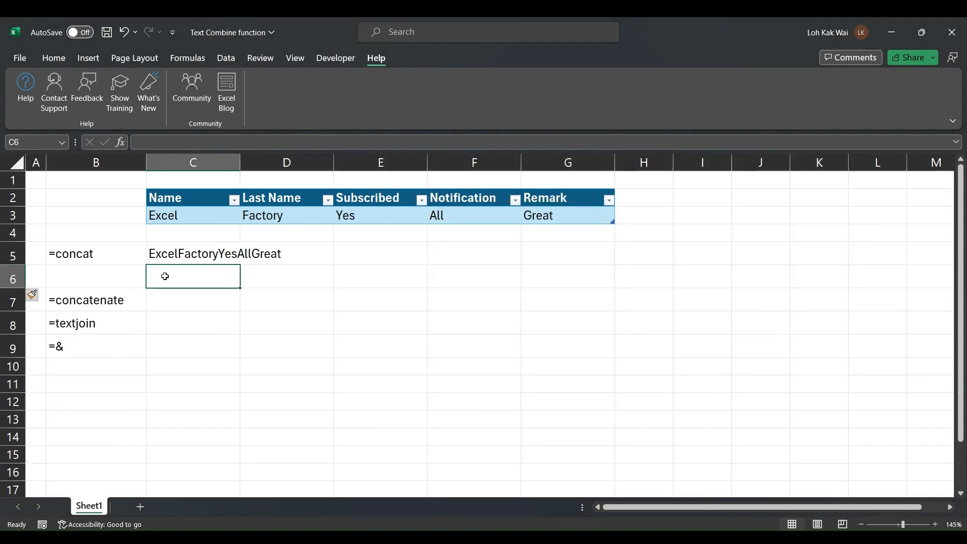
pyautogui.click(176, 251)
pyautogui.hotkey('ctrl', 'c')
pyautogui.click(186, 277)
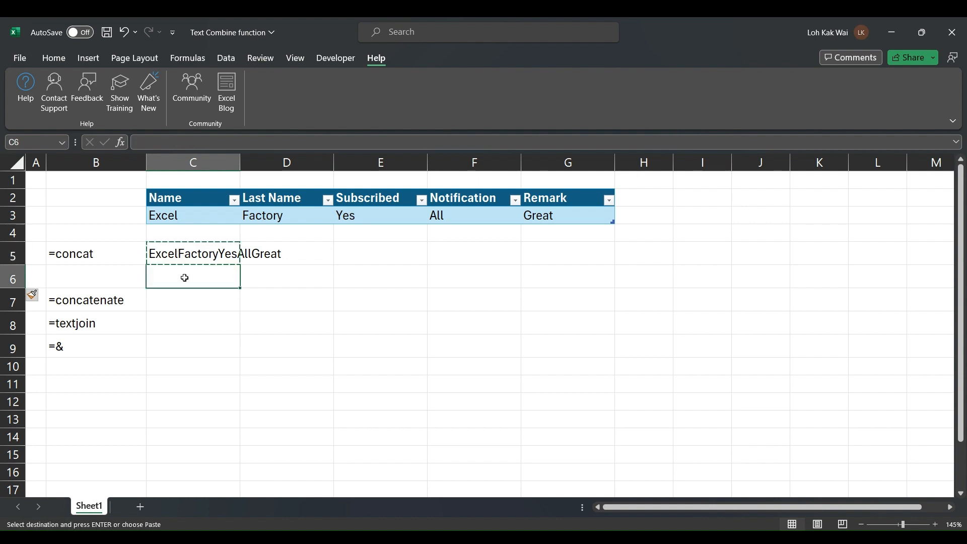
pyautogui.hotkey('ctrl', 'v')
pyautogui.press('Escape')
# Rewrite C6 as CONCAT of Table1's Name, Last Name, Subscribed, Notification and Remark columns
pyautogui.click(192, 143)
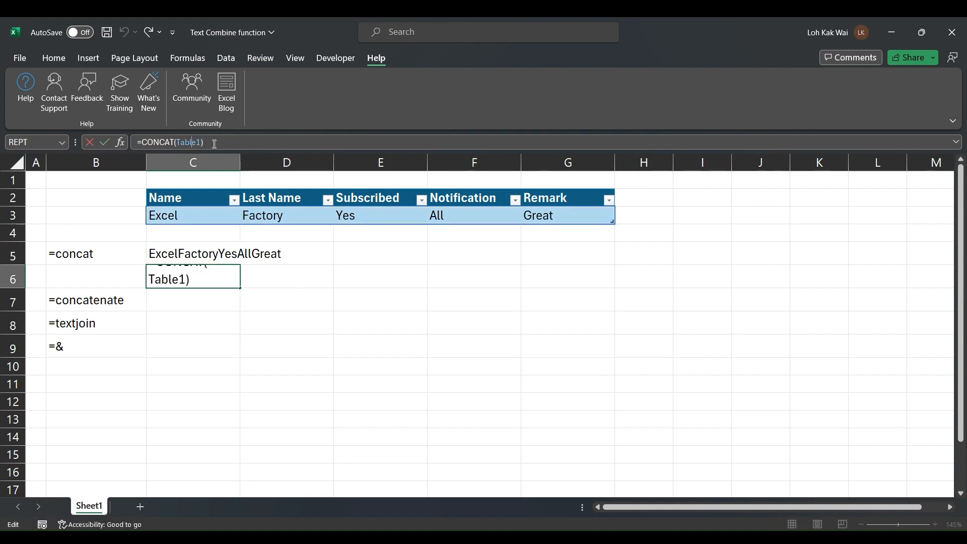
pyautogui.press('BackSpace')
pyautogui.press('BackSpace')
pyautogui.press('BackSpace')
pyautogui.press('BackSpace')
pyautogui.press('BackSpace')
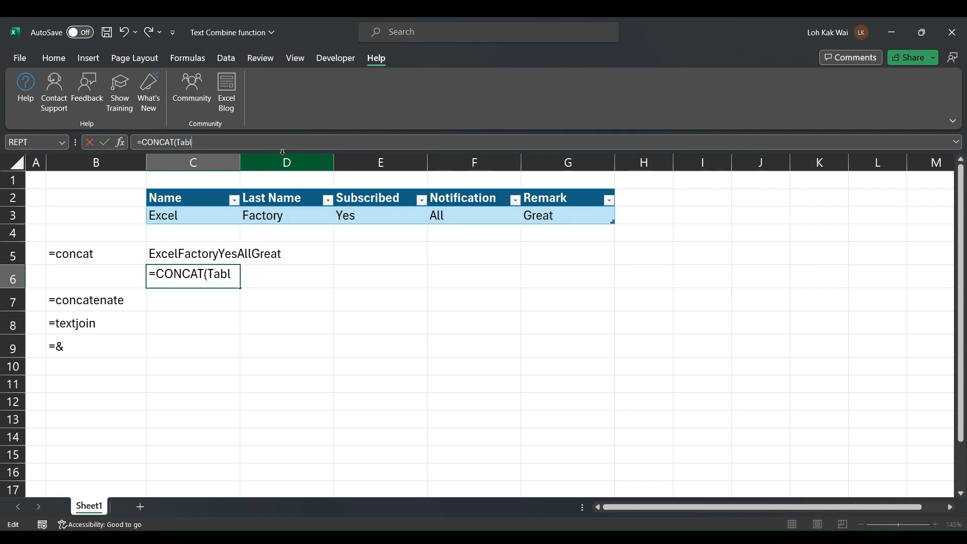
pyautogui.press('BackSpace')
pyautogui.click(203, 216)
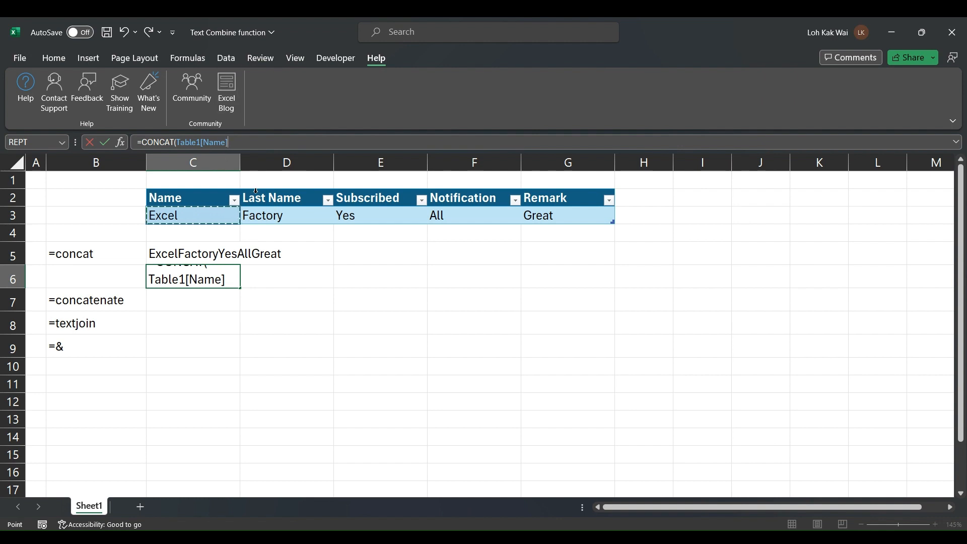
pyautogui.write(',')
pyautogui.click(277, 214)
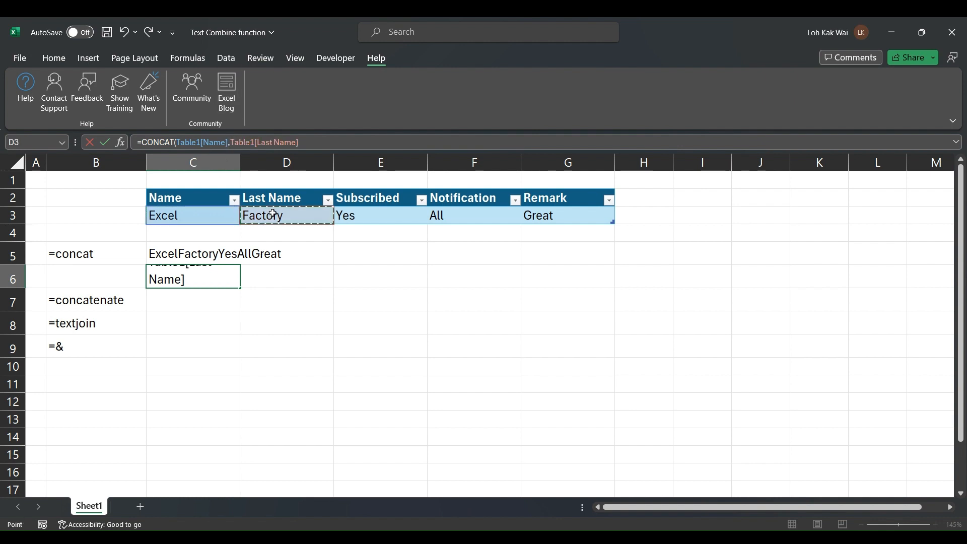
pyautogui.write(',')
pyautogui.click(359, 216)
pyautogui.write(',')
pyautogui.click(453, 215)
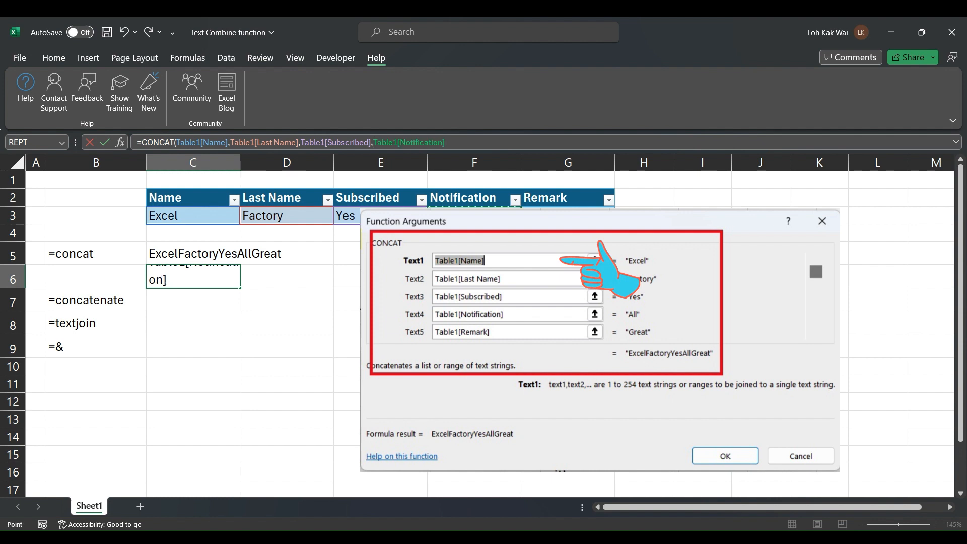
pyautogui.write(',')
pyautogui.click(548, 215)
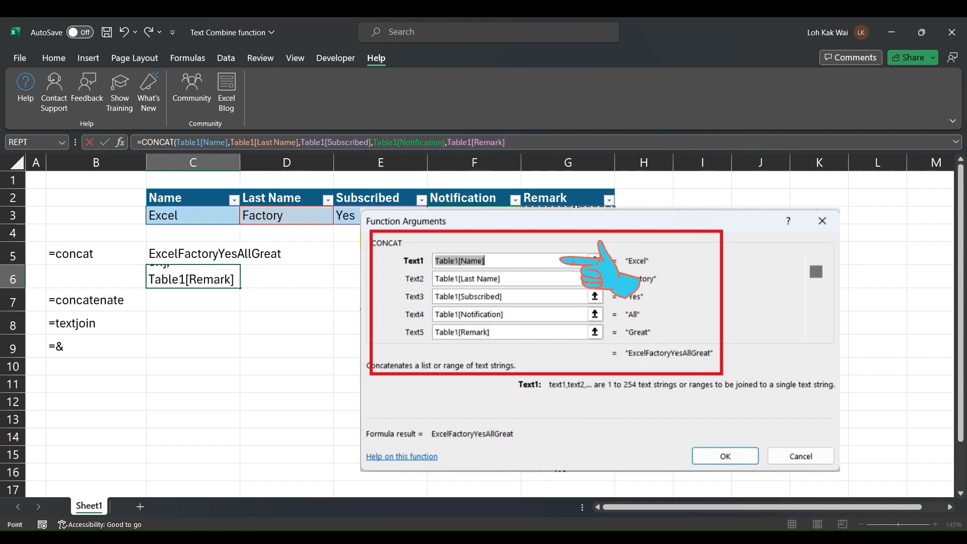
pyautogui.press('Return')
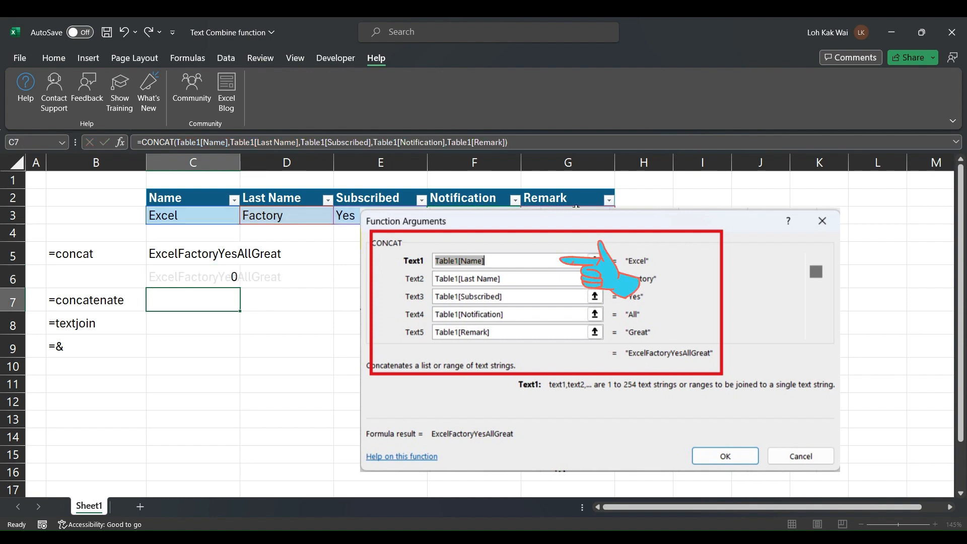
pyautogui.click(233, 276)
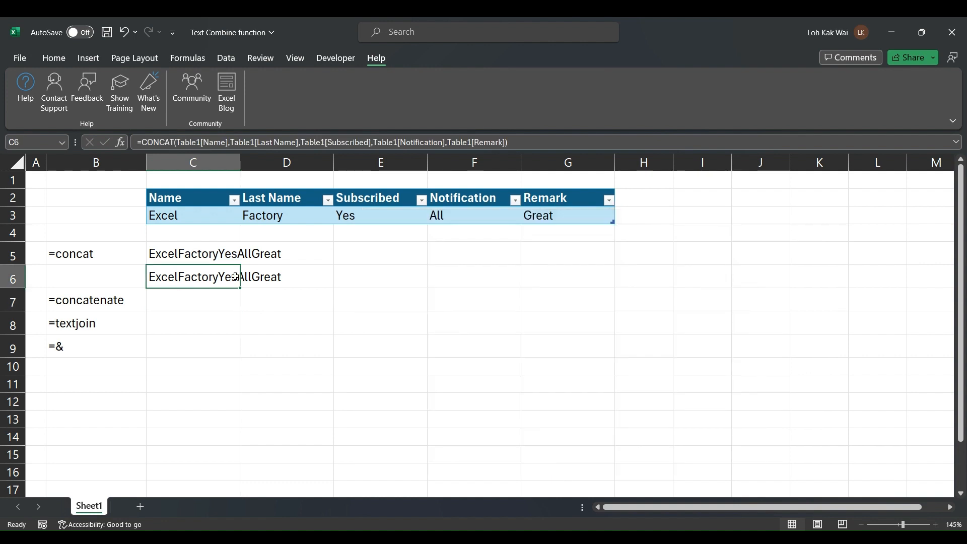
# Insert a blank row 7 and copy C6's five-column CONCAT formula into C7
pyautogui.click(8, 300)
pyautogui.rightClick(7, 300)
pyautogui.click(68, 179)
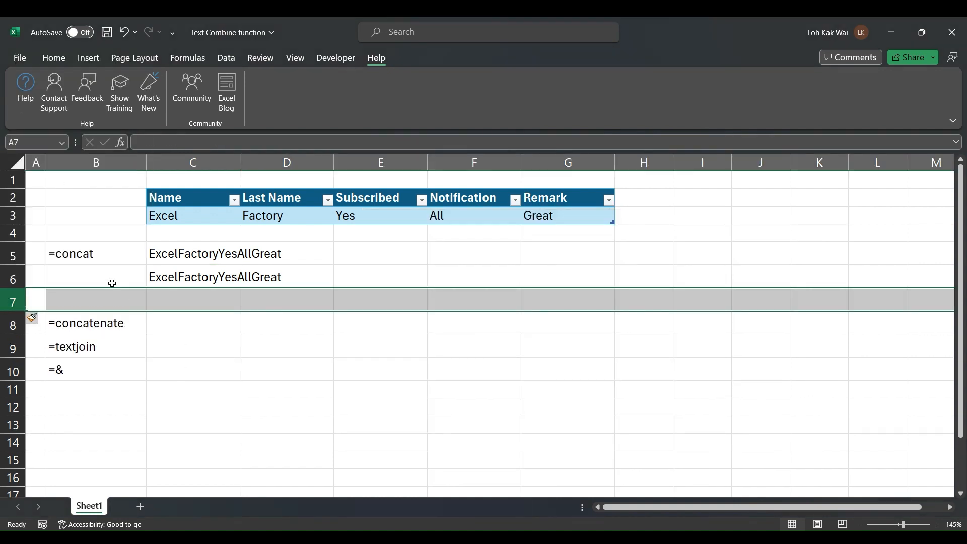
pyautogui.click(166, 299)
pyautogui.click(167, 277)
pyautogui.click(161, 298)
pyautogui.click(169, 278)
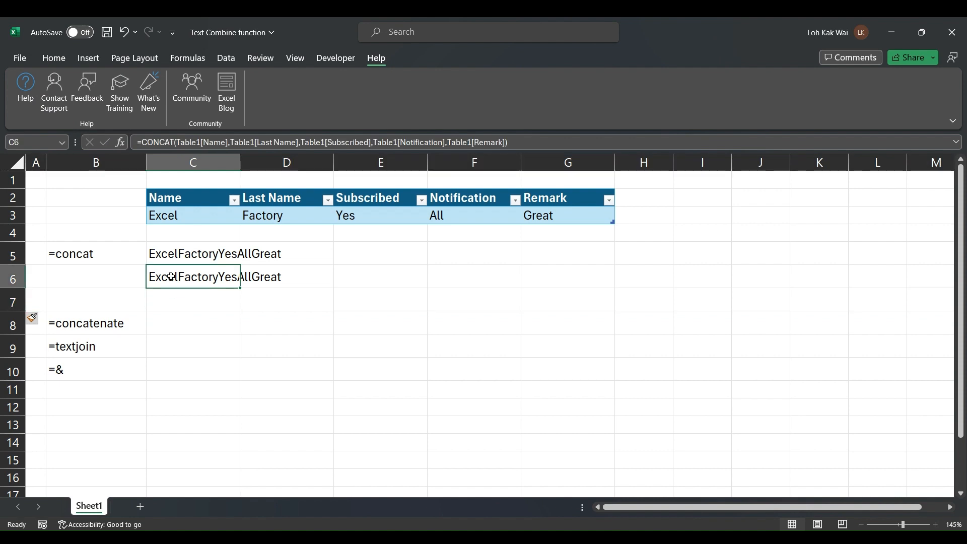
pyautogui.hotkey('ctrl', 'c')
pyautogui.click(169, 298)
pyautogui.hotkey('ctrl', 'v')
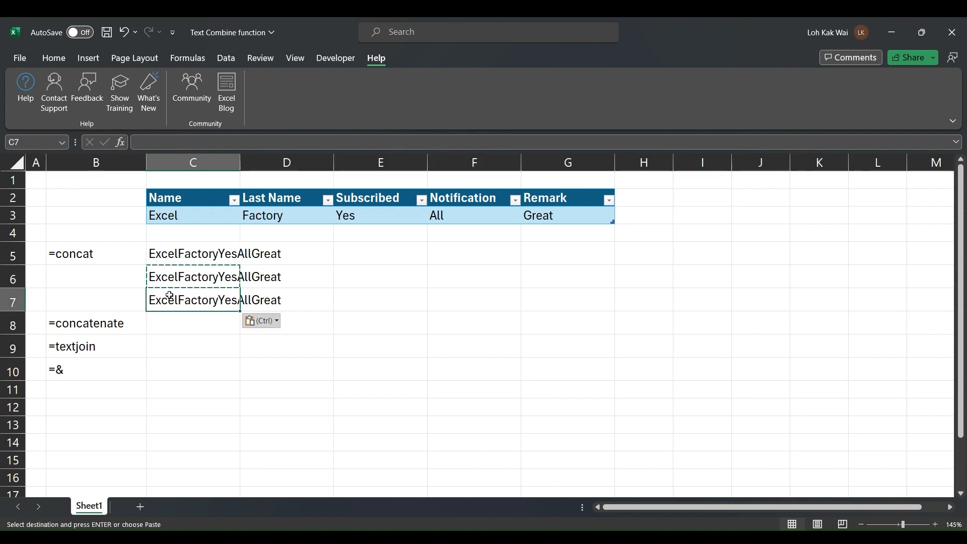
pyautogui.press('ctrl')
pyautogui.press('ctrl')
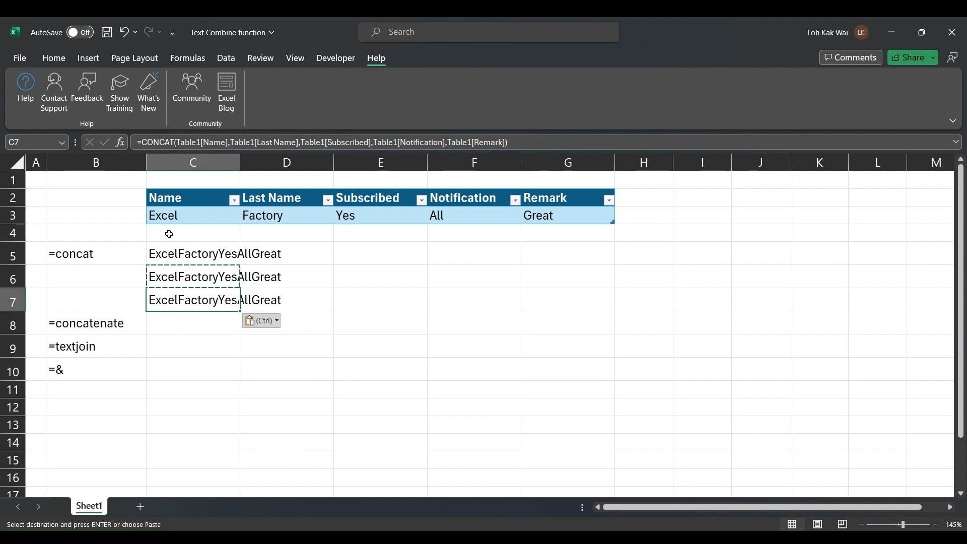
# Review C7's formula and select its argument text for replacement
pyautogui.click(175, 141)
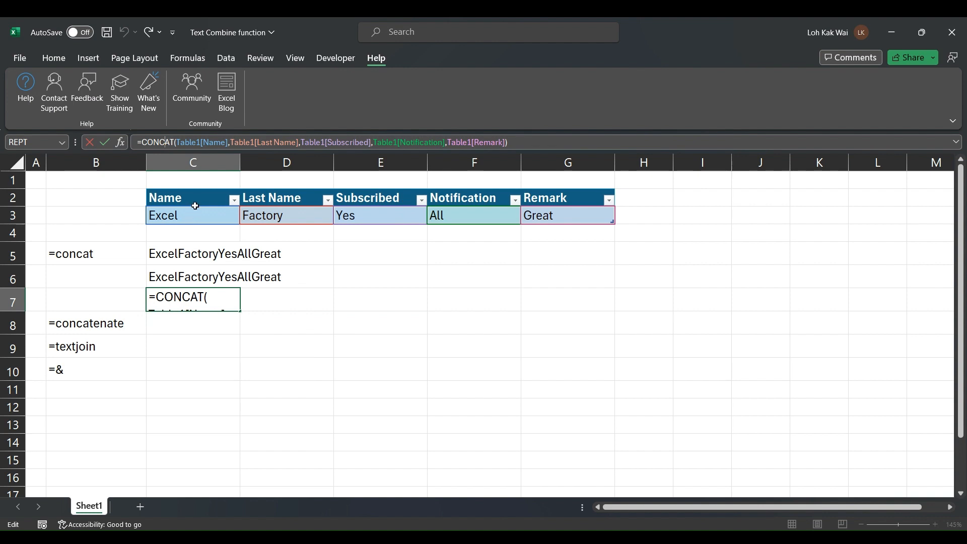
pyautogui.click(121, 143)
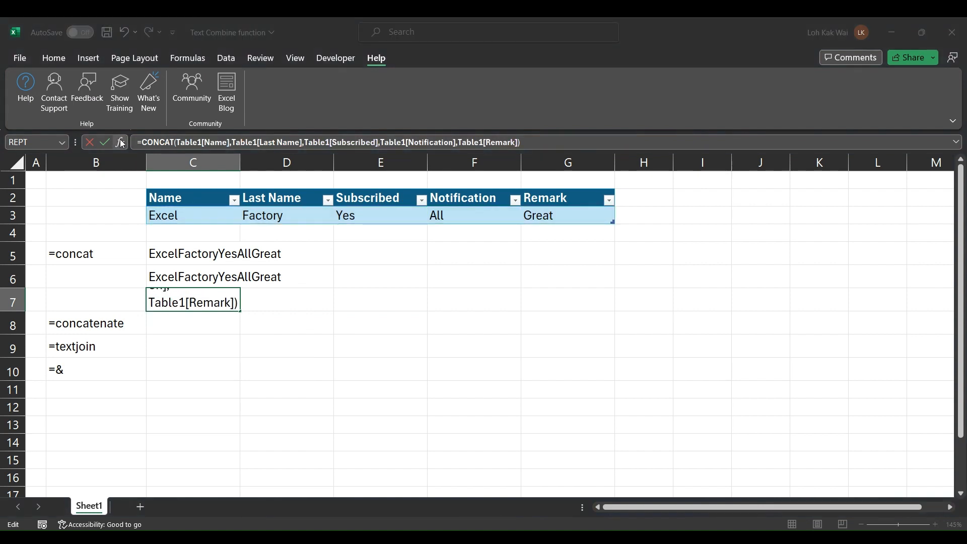
pyautogui.press('Return')
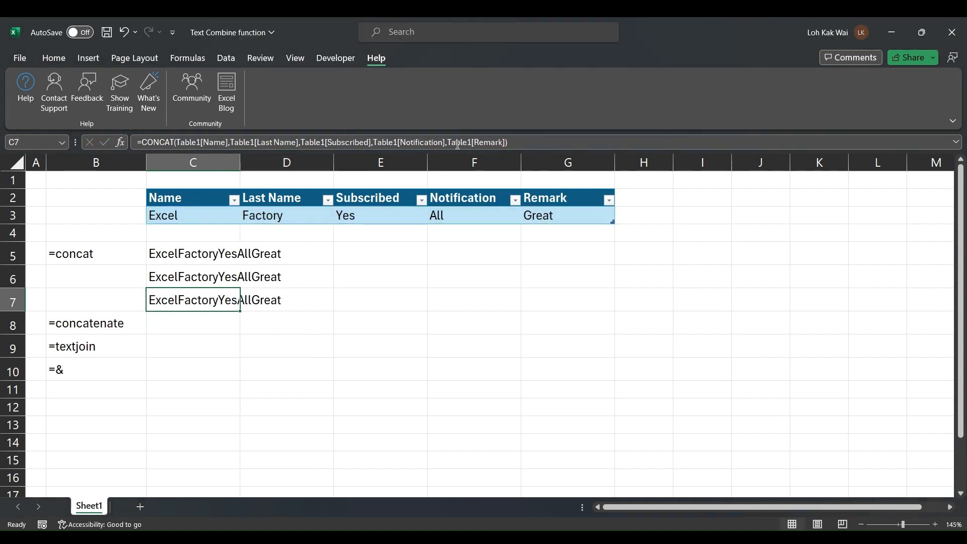
pyautogui.moveTo(513, 143); pyautogui.dragTo(175, 136)
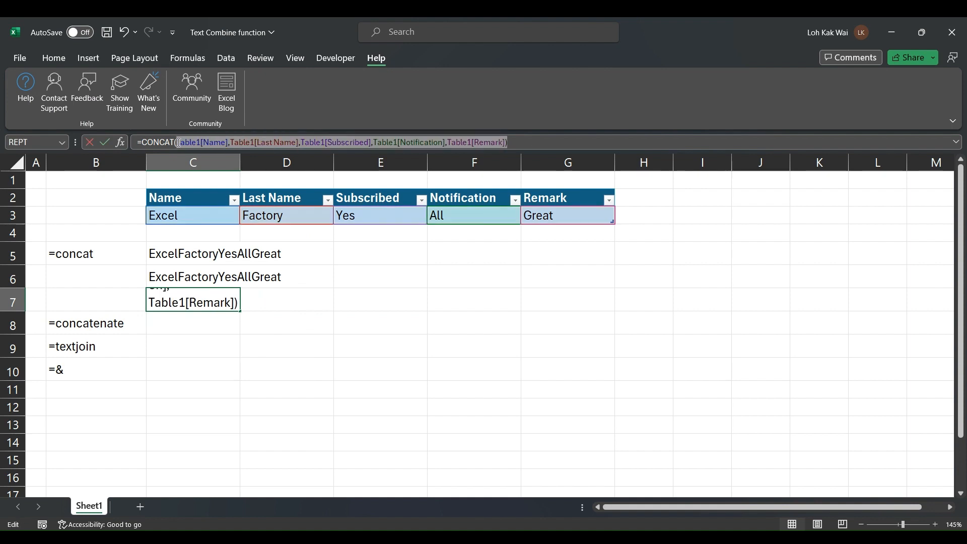
# Rebuild C7's CONCAT with " " separators between the five Table1 columns
pyautogui.click(204, 214)
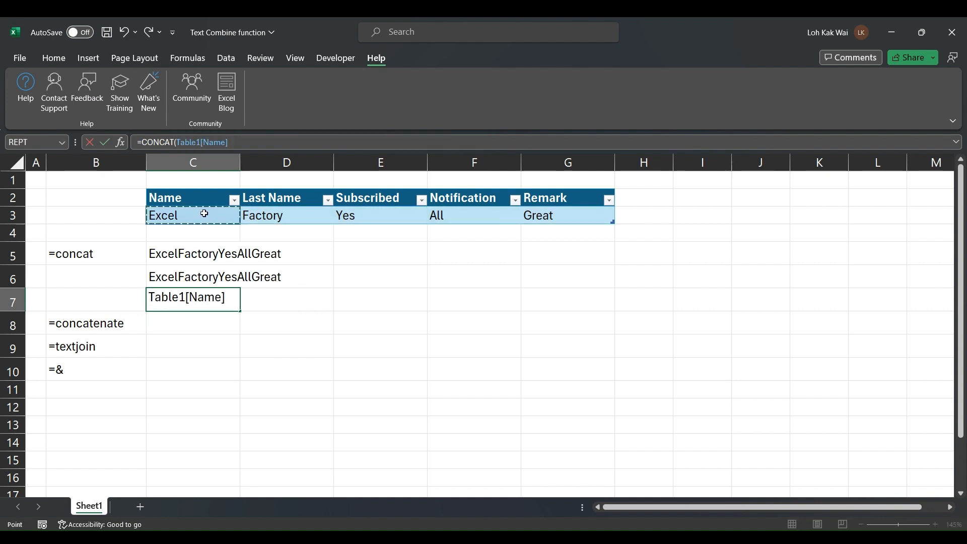
pyautogui.write(',"')
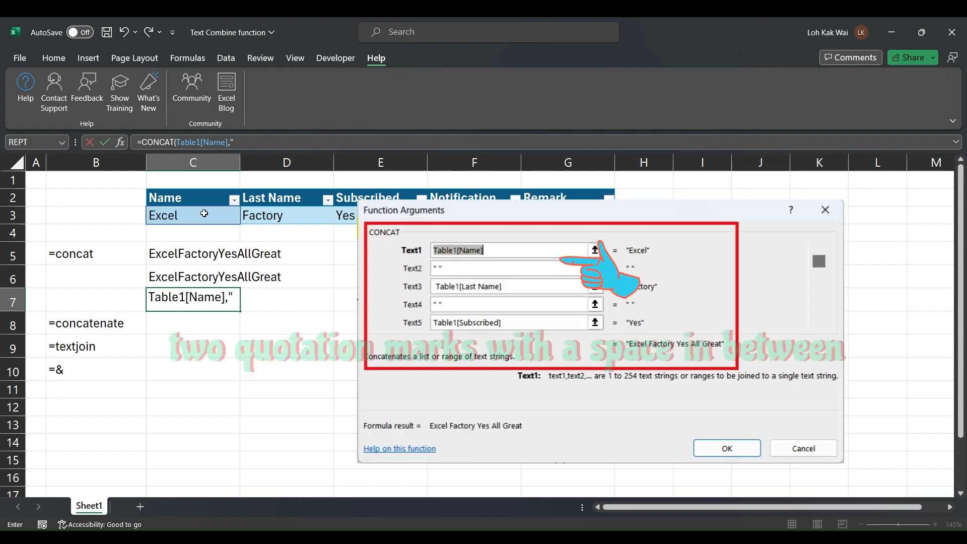
pyautogui.write(' "')
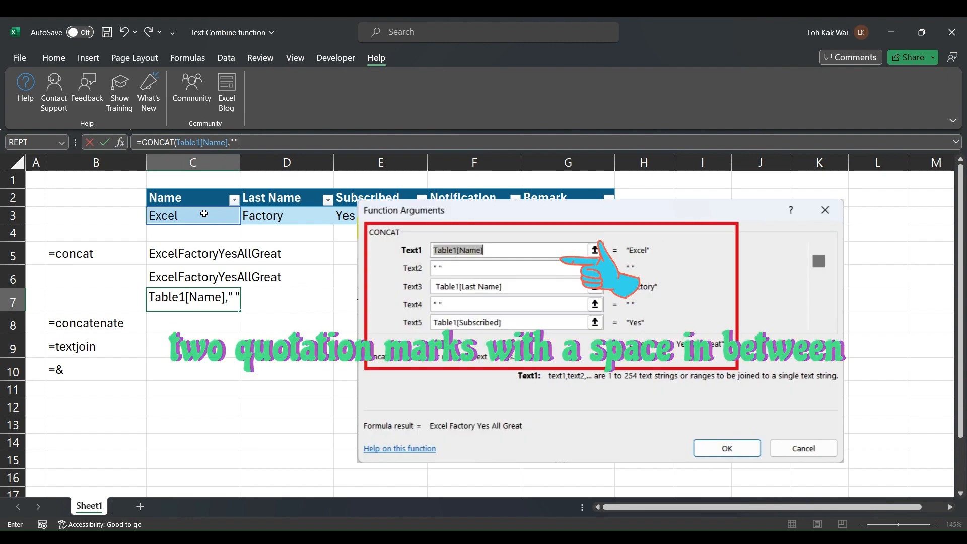
pyautogui.write(',')
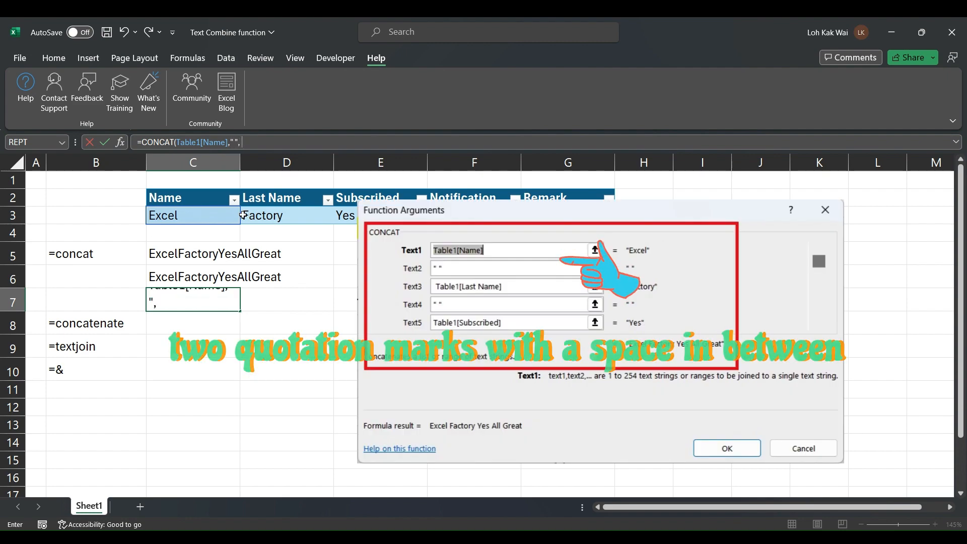
pyautogui.click(287, 221)
pyautogui.write(',"')
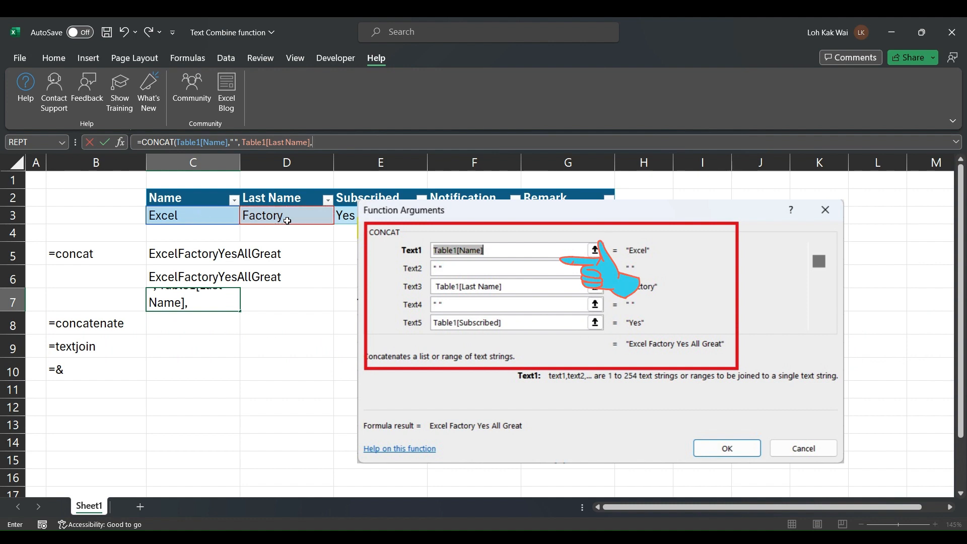
pyautogui.write(' ",')
pyautogui.click(380, 215)
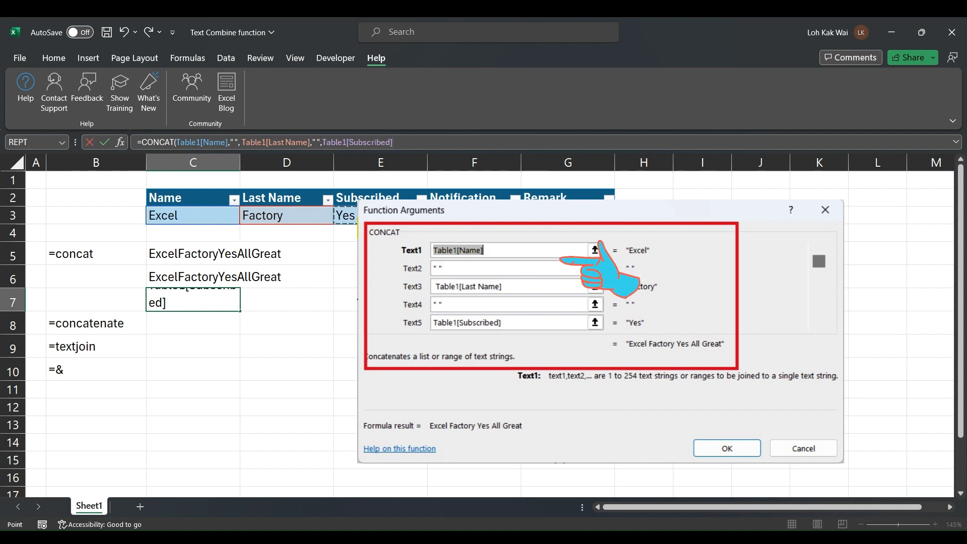
pyautogui.write('," ",')
pyautogui.click(473, 215)
pyautogui.click(567, 215)
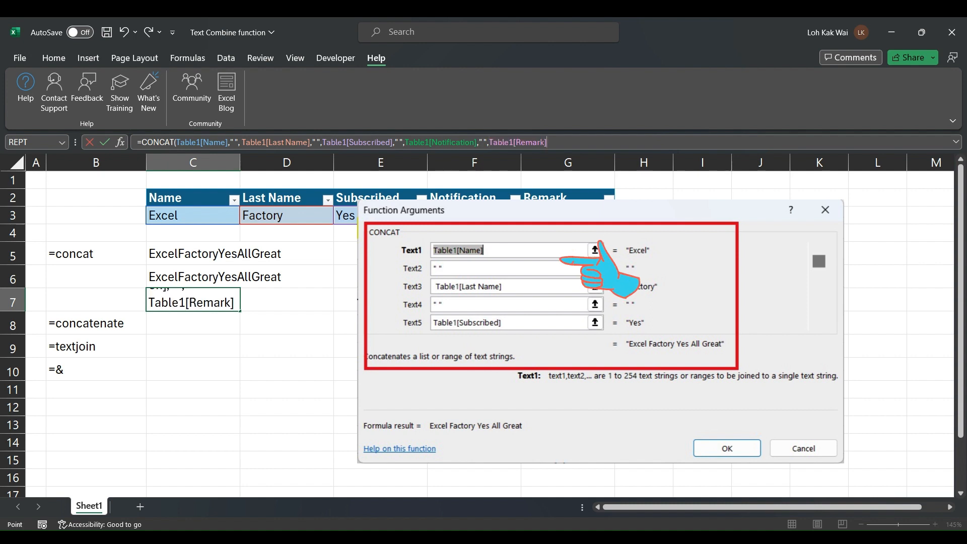
pyautogui.write(')')
pyautogui.press('Return')
# Check the space separators in C7's formula and confirm it unchanged
pyautogui.press('Up')
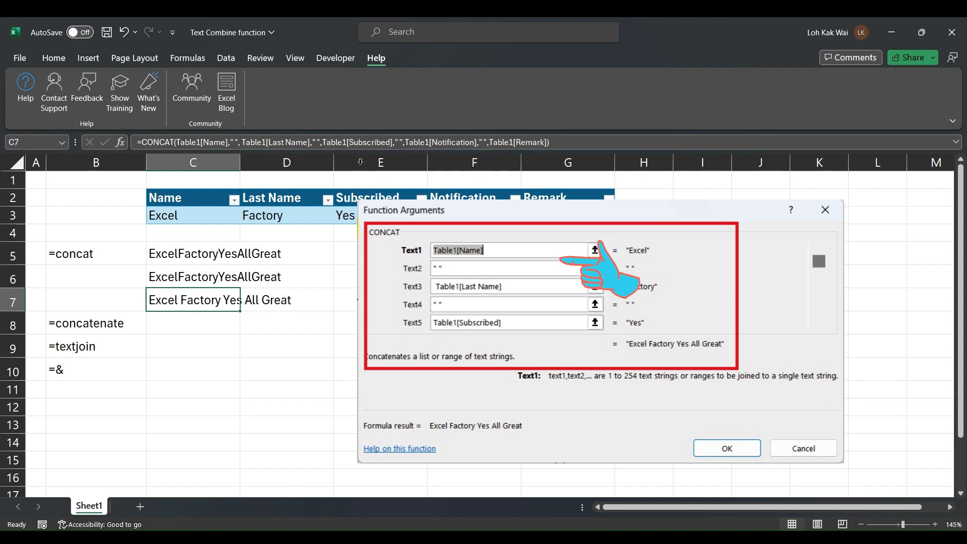
pyautogui.click(235, 142)
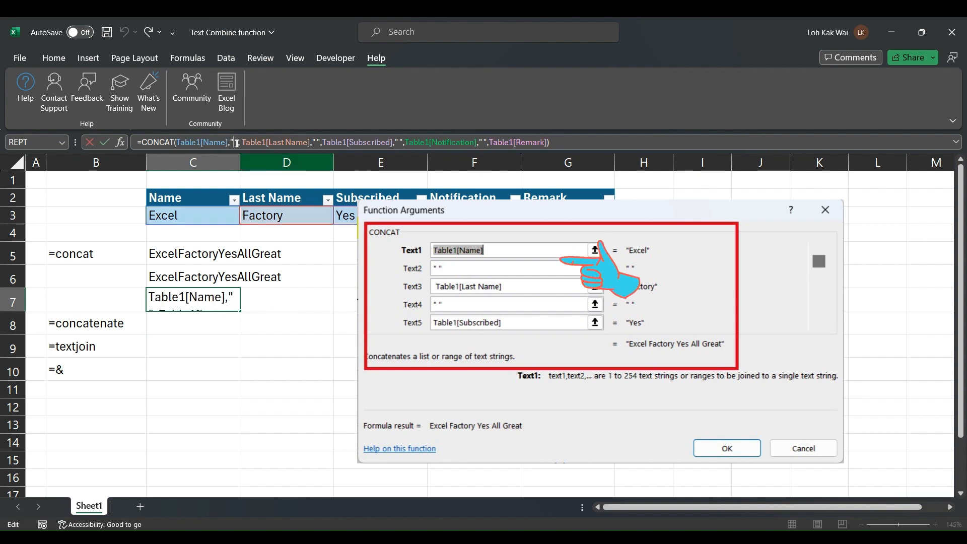
pyautogui.click(316, 142)
pyautogui.click(486, 142)
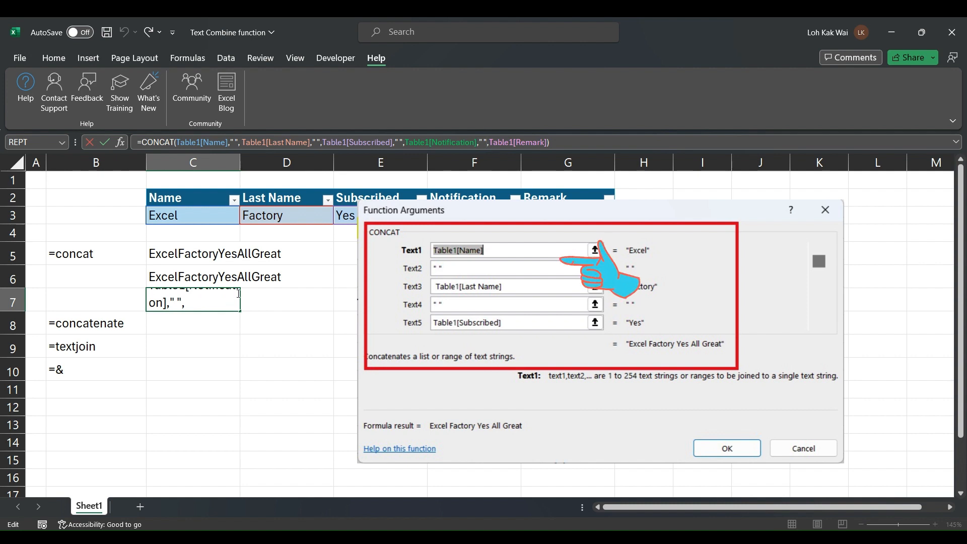
pyautogui.hotkey('ctrl', 'Return')
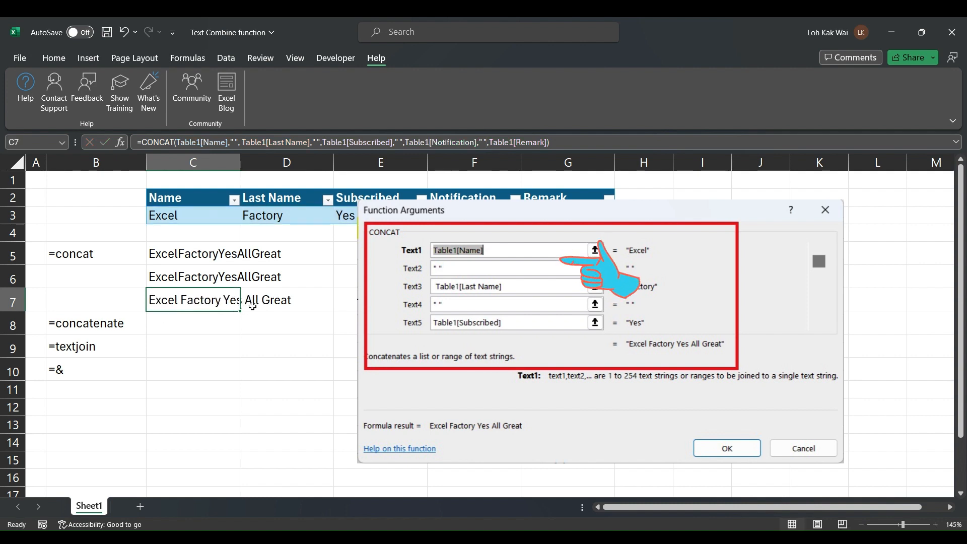
# Label E7 'with space'
pyautogui.click(386, 304)
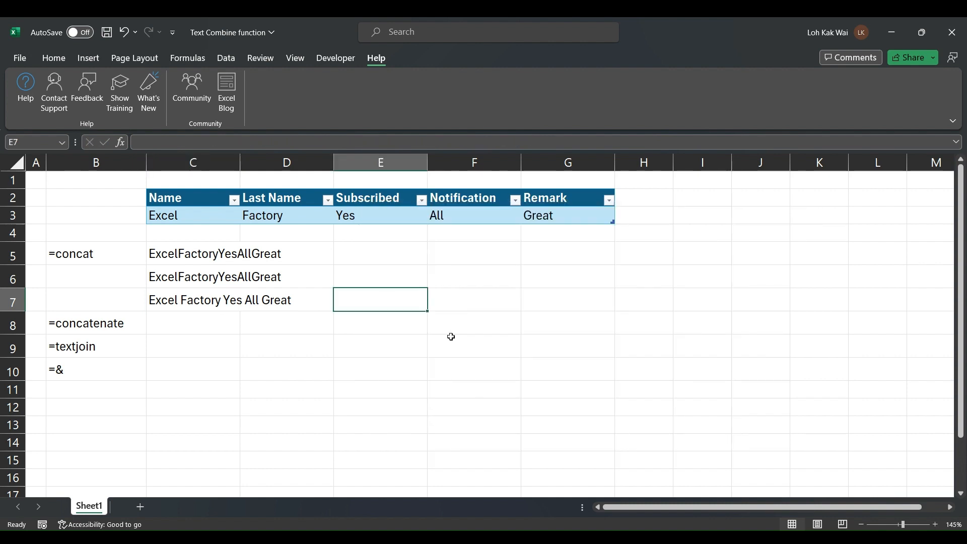
pyautogui.write('wit')
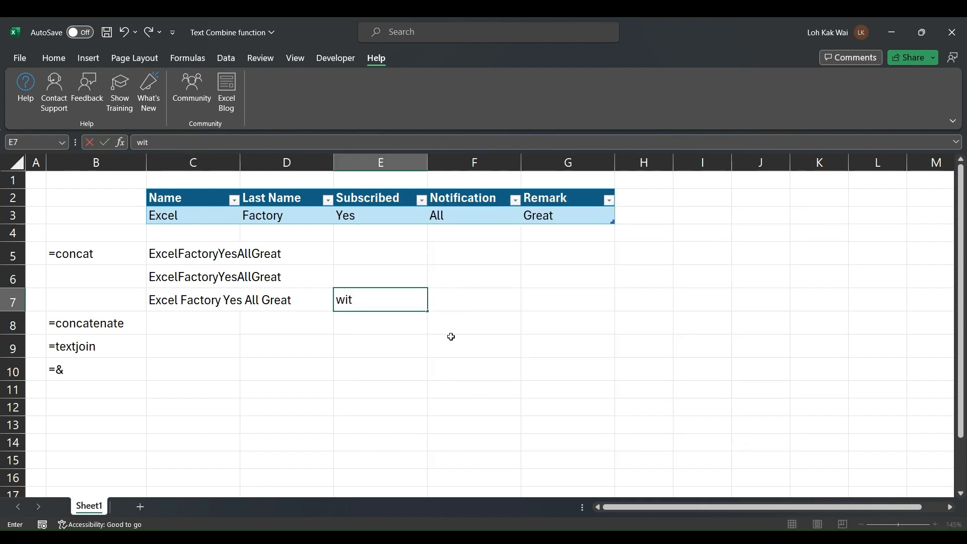
pyautogui.write('r space')
pyautogui.press('Return')
pyautogui.press('Up')
pyautogui.press('Up')
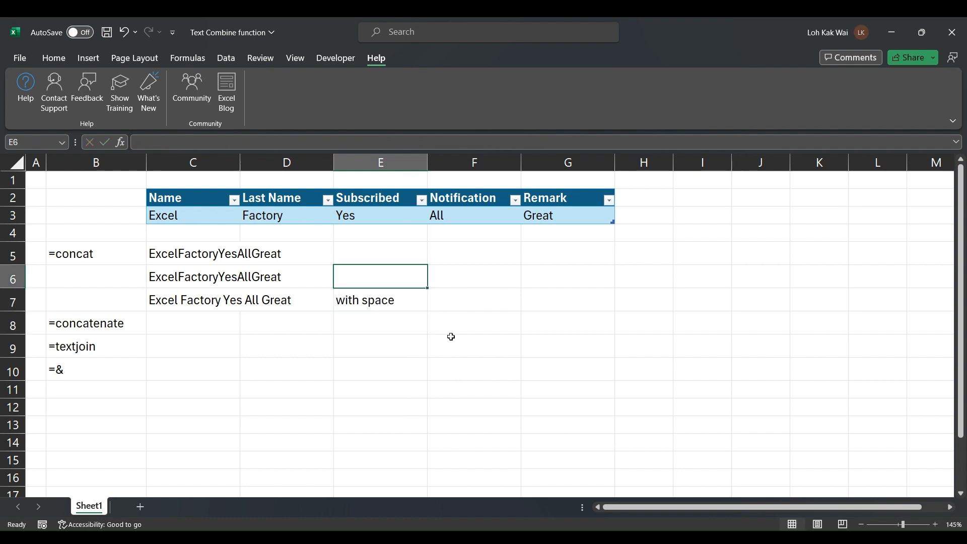
# After inspecting the C6 and C5 formulas, label E5 'range cover'
pyautogui.click(152, 277)
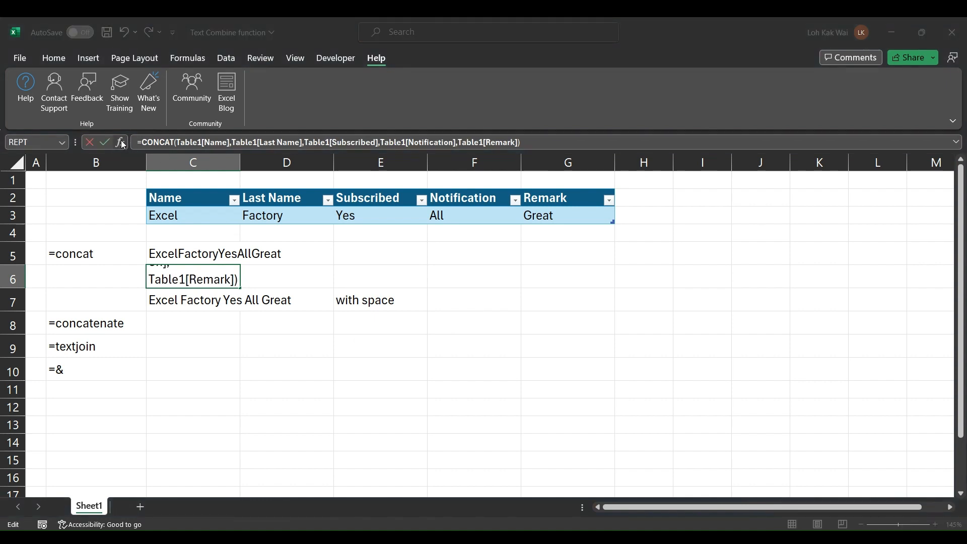
pyautogui.press('Escape')
pyautogui.click(165, 248)
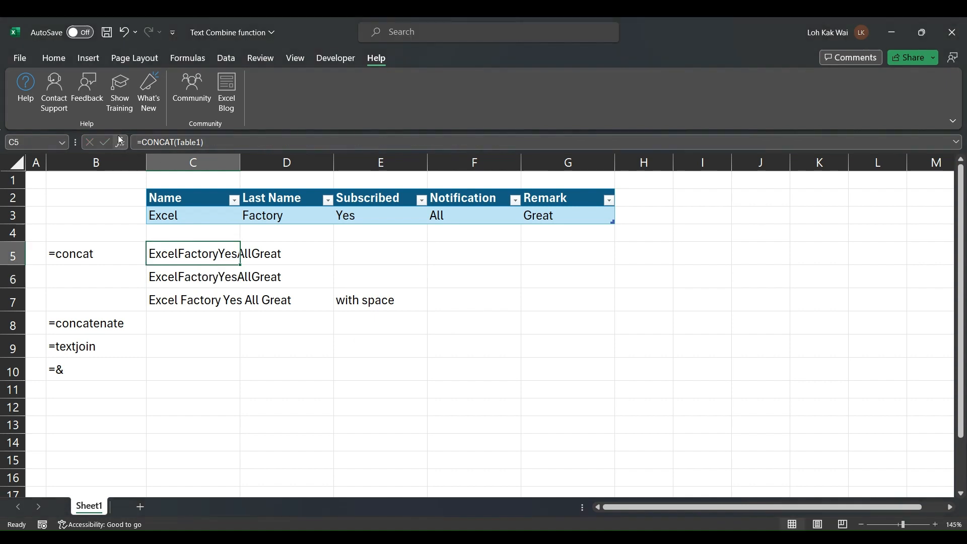
pyautogui.click(120, 139)
pyautogui.press('Escape')
pyautogui.click(381, 253)
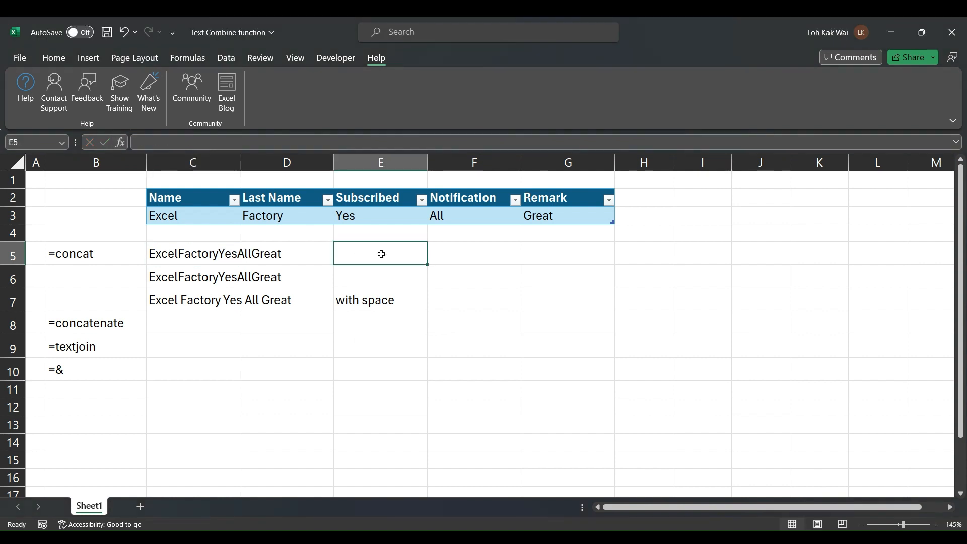
pyautogui.write('rangve')
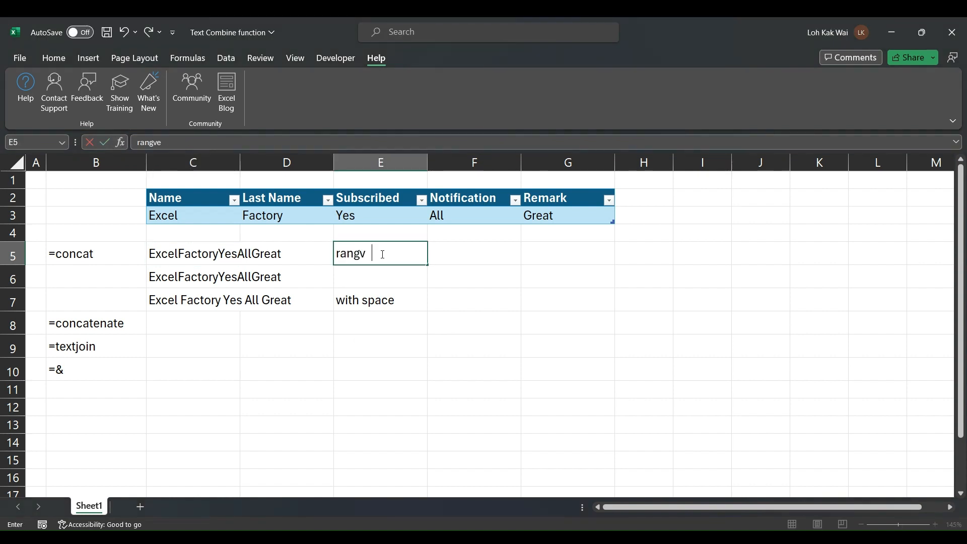
pyautogui.press('BackSpace')
pyautogui.press('BackSpace')
pyautogui.write('e cover')
pyautogui.press('Return')
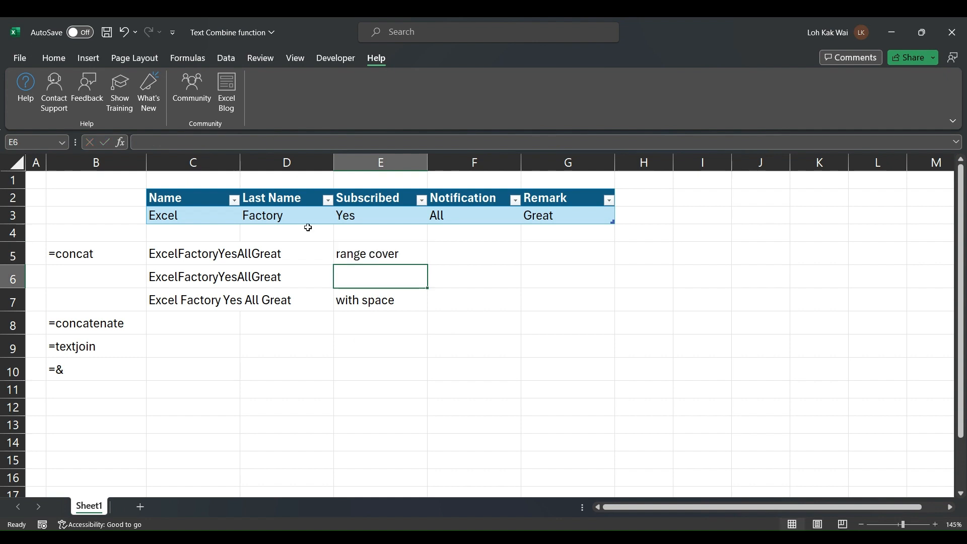
# Label E6 'with comma in between the text' and review the formulas in C5:C7
pyautogui.click(177, 276)
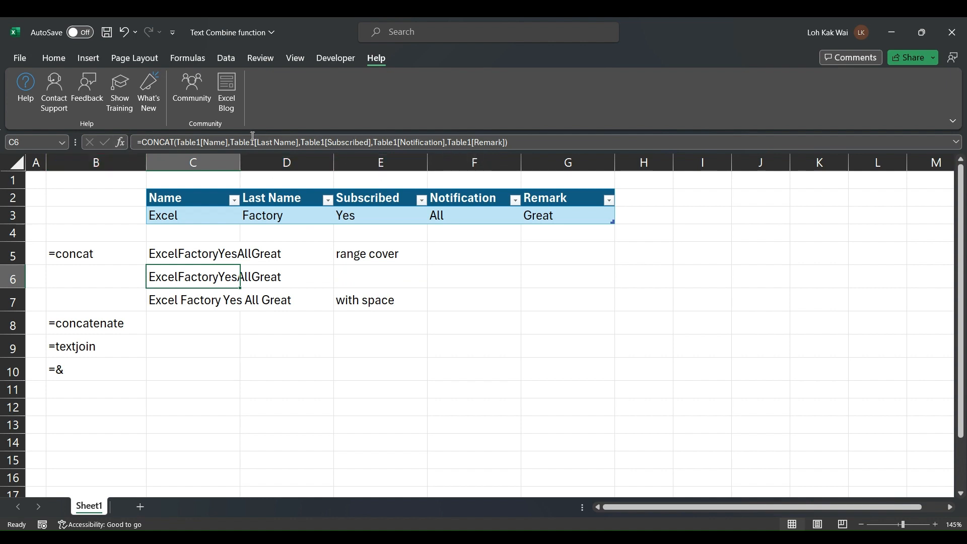
pyautogui.click(345, 276)
pyautogui.write('w')
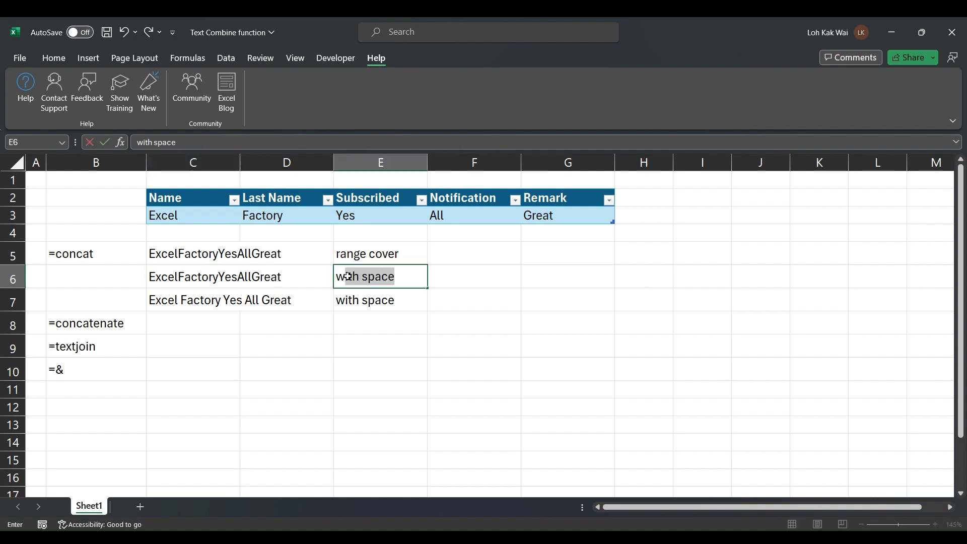
pyautogui.write('ith com')
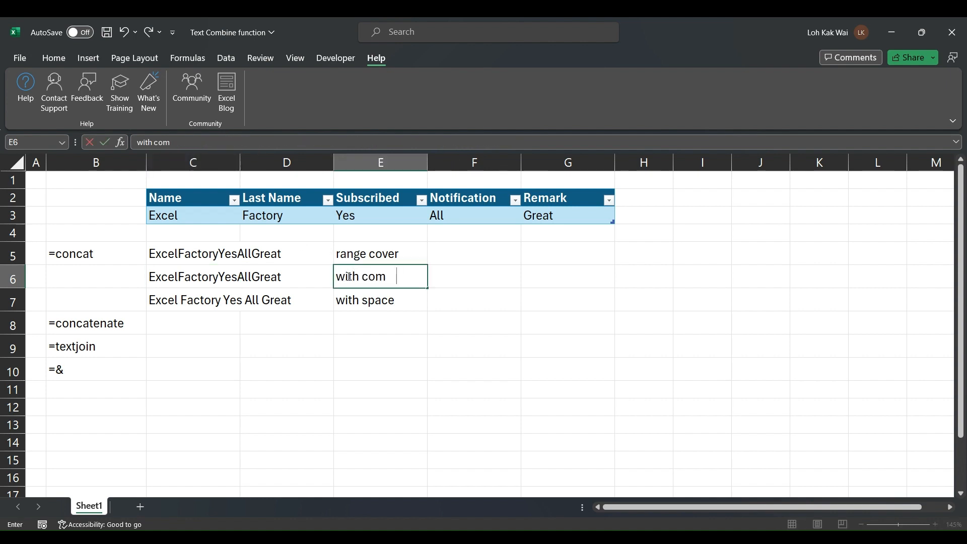
pyautogui.write('ma in b')
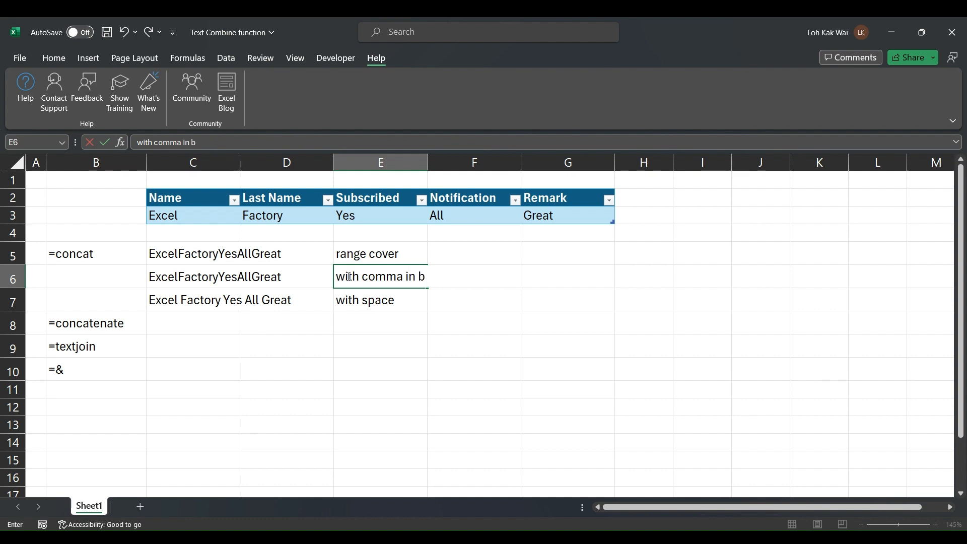
pyautogui.write('etween the word')
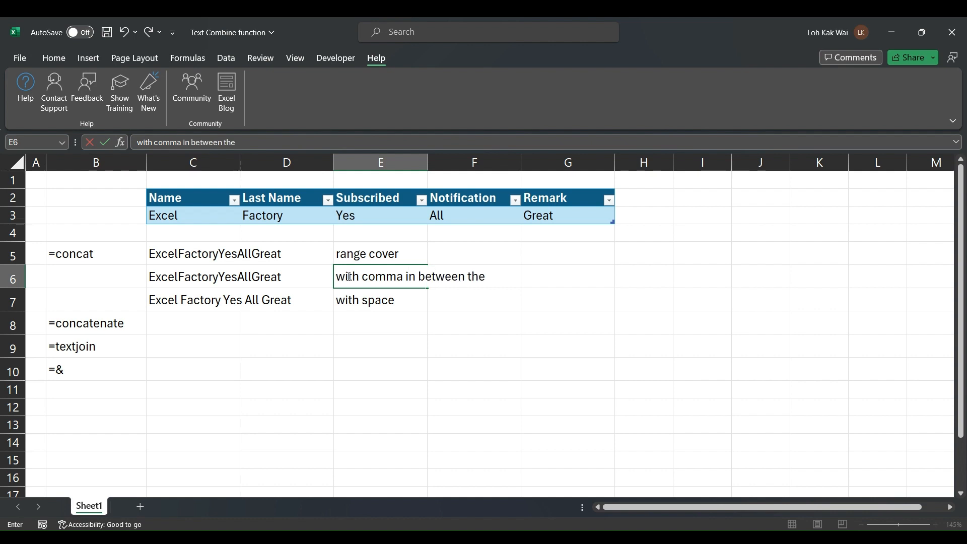
pyautogui.press('BackSpace')
pyautogui.press('BackSpace')
pyautogui.press('BackSpace')
pyautogui.press('BackSpace')
pyautogui.write('text')
pyautogui.press('Return')
pyautogui.click(348, 277)
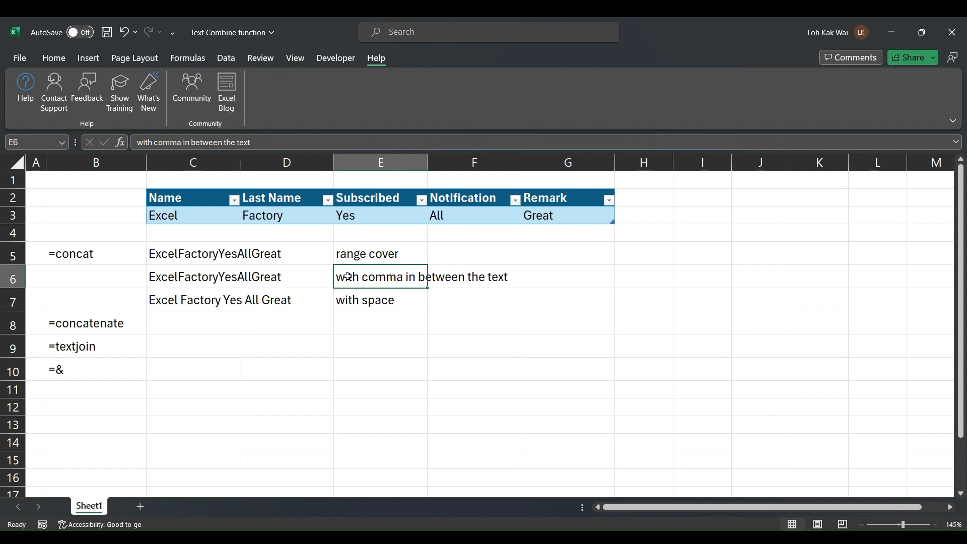
pyautogui.click(163, 256)
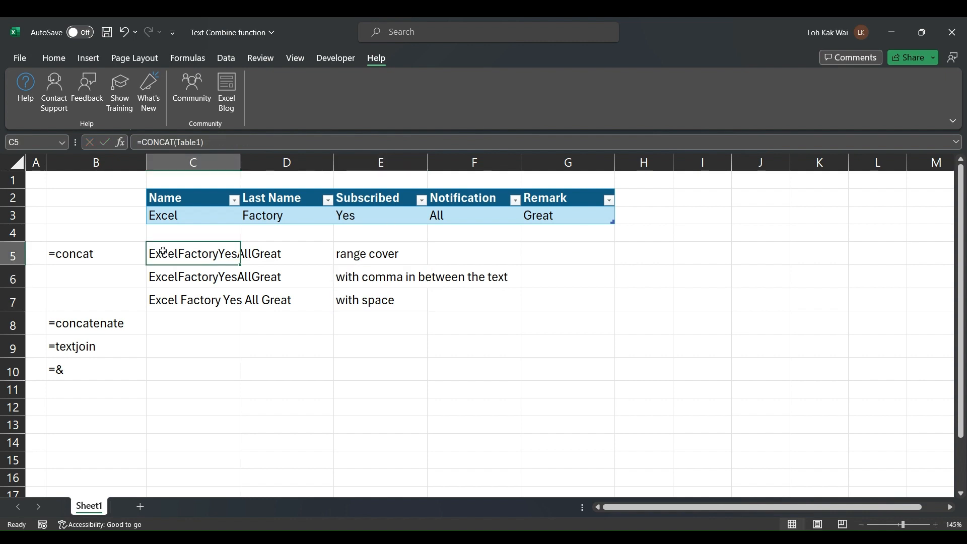
pyautogui.click(163, 277)
pyautogui.click(164, 298)
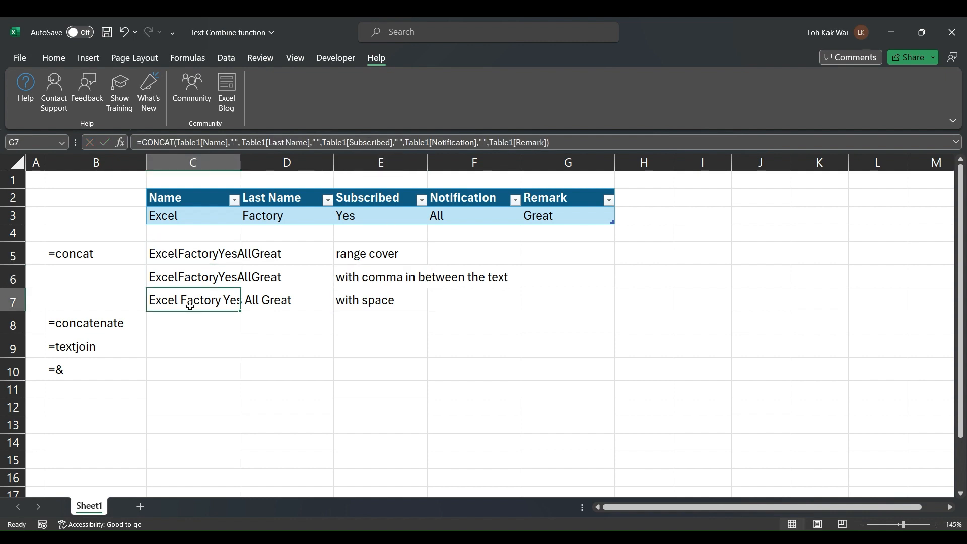
# Insert a blank row above the =concatenate label
pyautogui.click(8, 323)
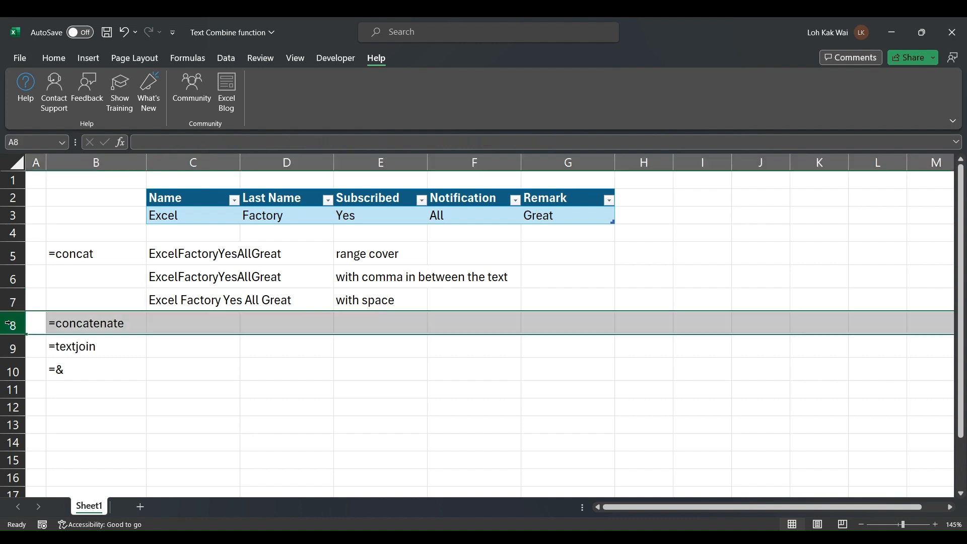
pyautogui.rightClick(8, 323)
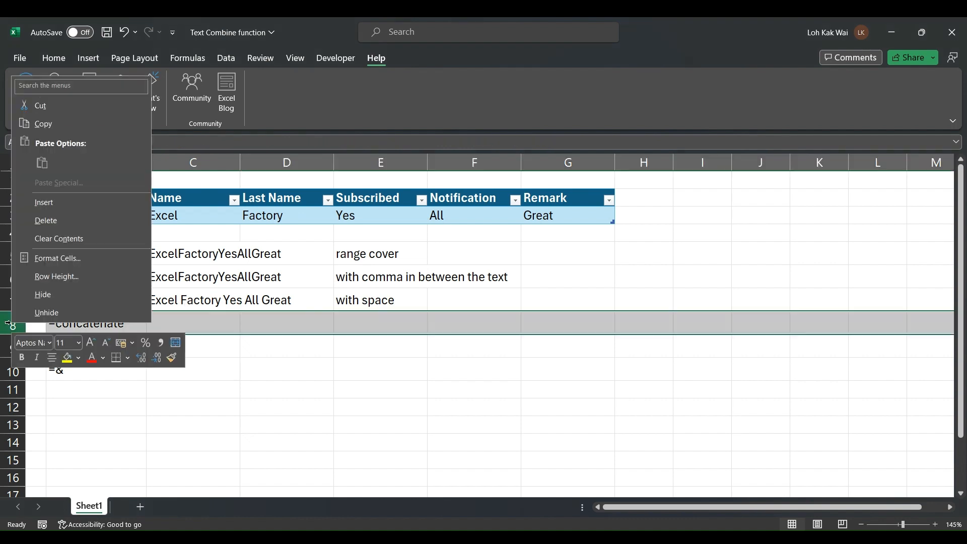
pyautogui.click(99, 202)
# Enter =CONCATENATE(Table1) in C9 using the table row C3:G3
pyautogui.click(212, 352)
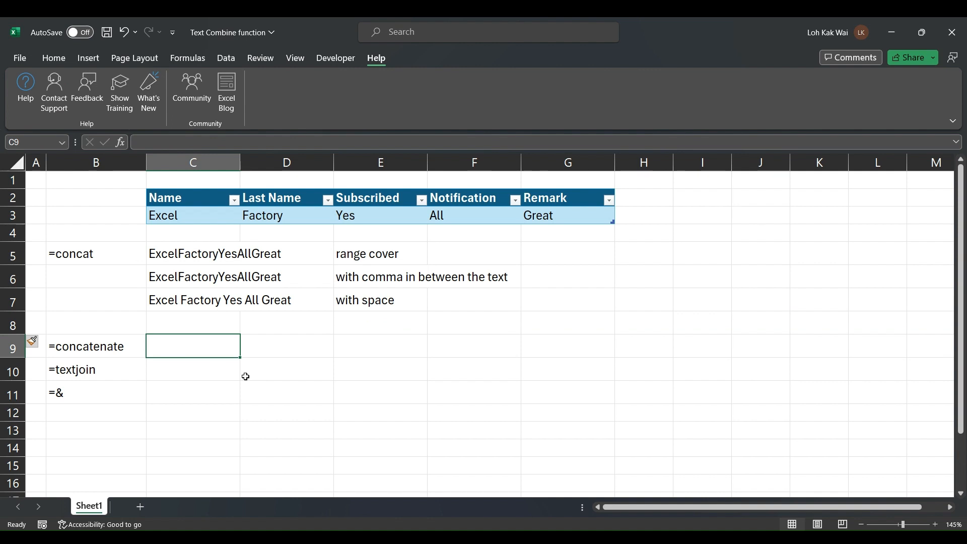
pyautogui.write('=')
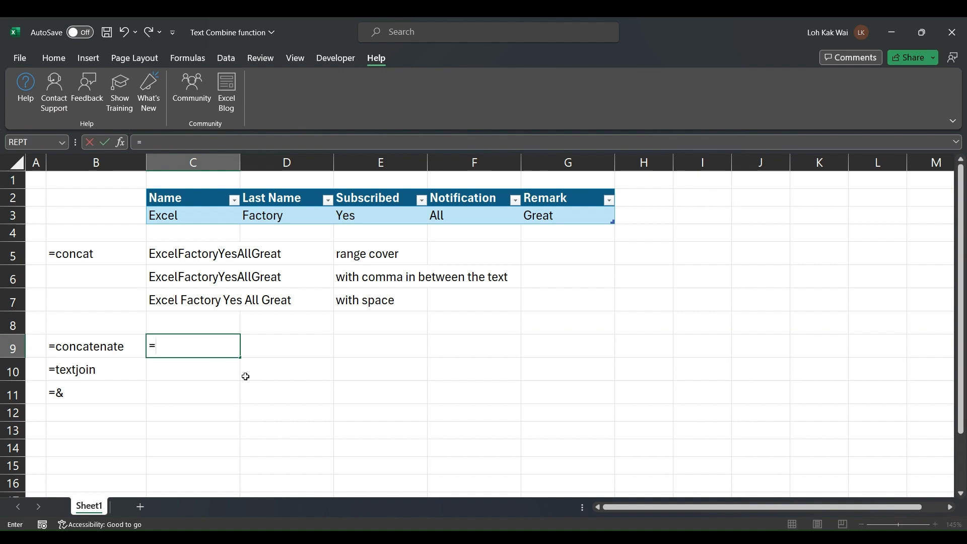
pyautogui.write('concate')
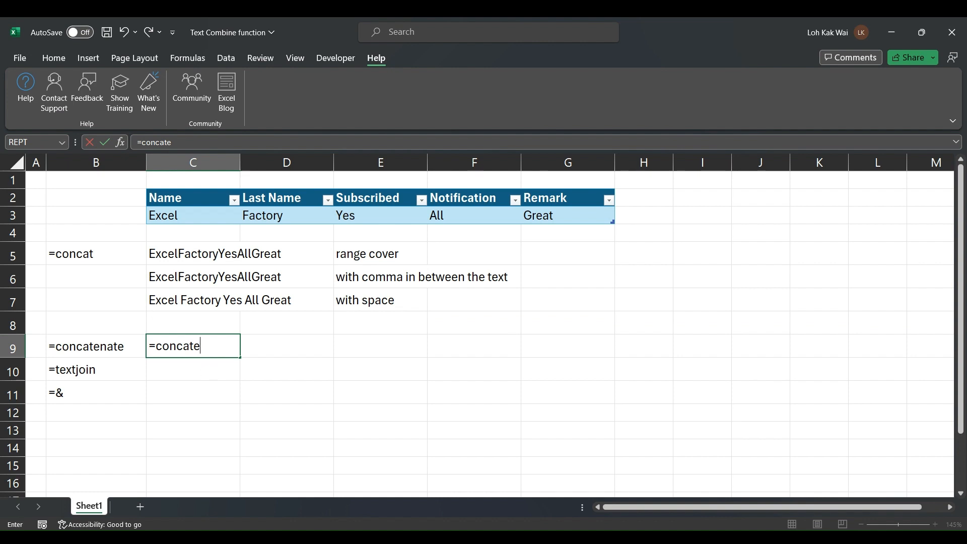
pyautogui.press('Tab')
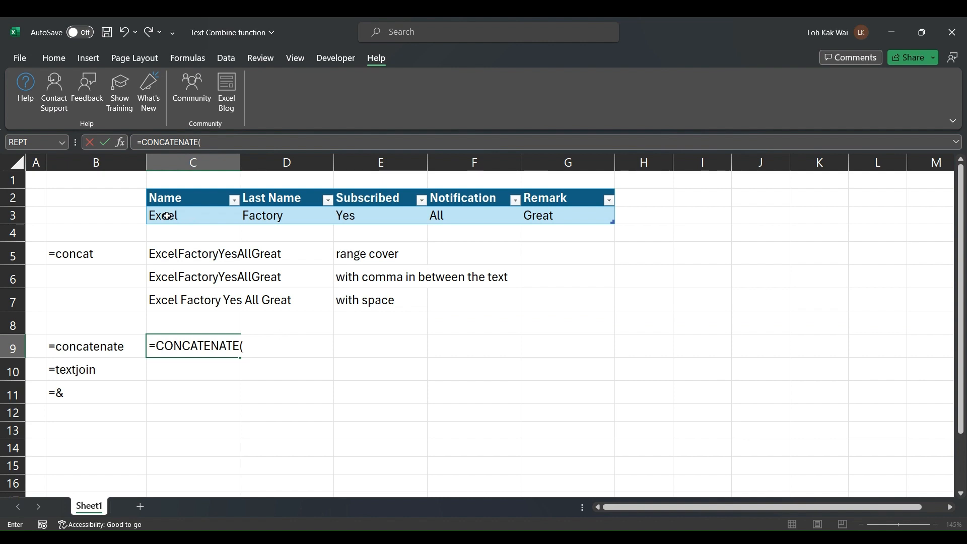
pyautogui.moveTo(167, 215); pyautogui.dragTo(574, 218)
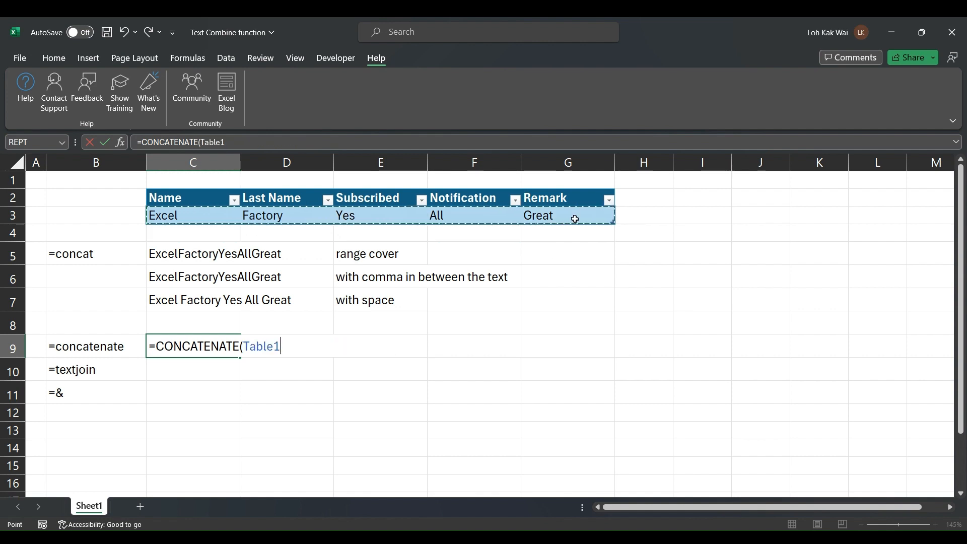
pyautogui.write(')')
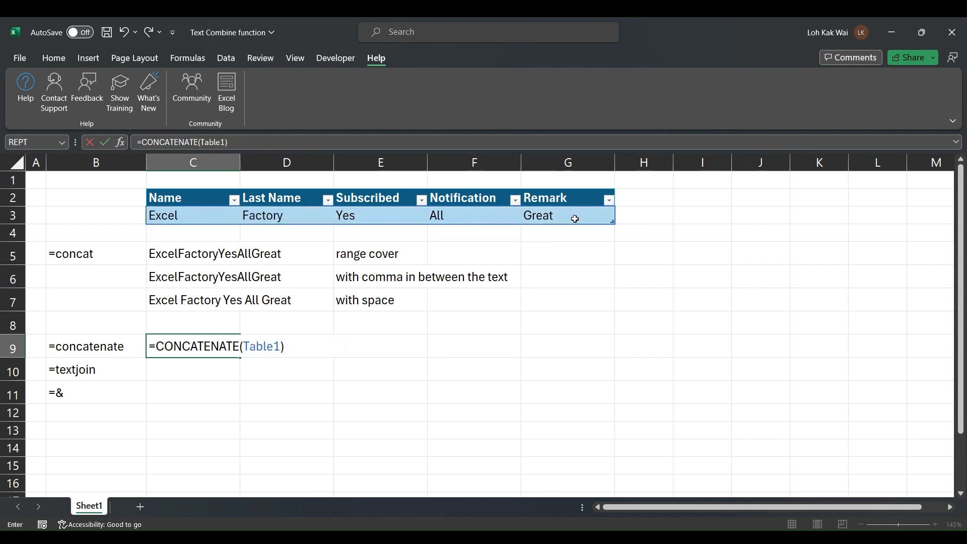
pyautogui.press('Return')
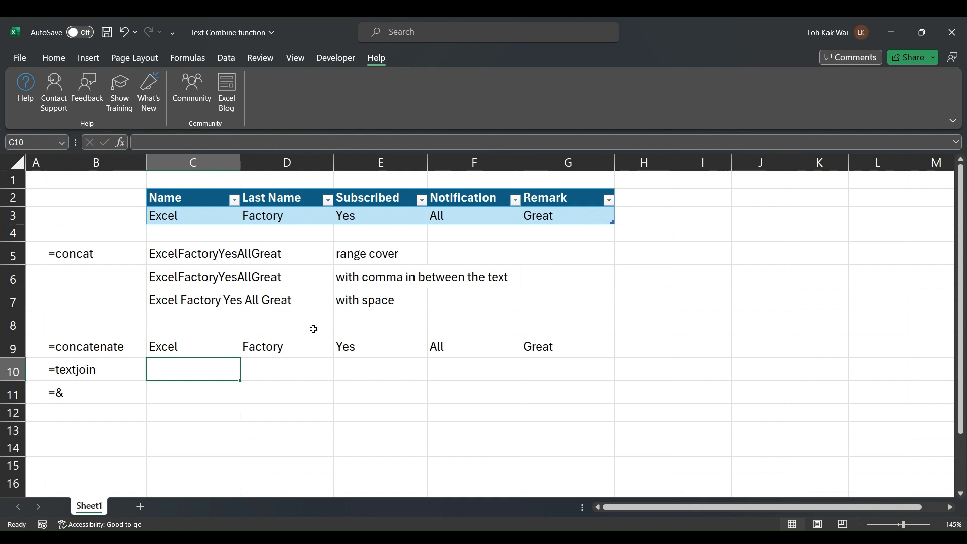
# Inspect C9's formula and its spilled values Excel, Factory, Yes, All, Great in D9:G9
pyautogui.click(214, 351)
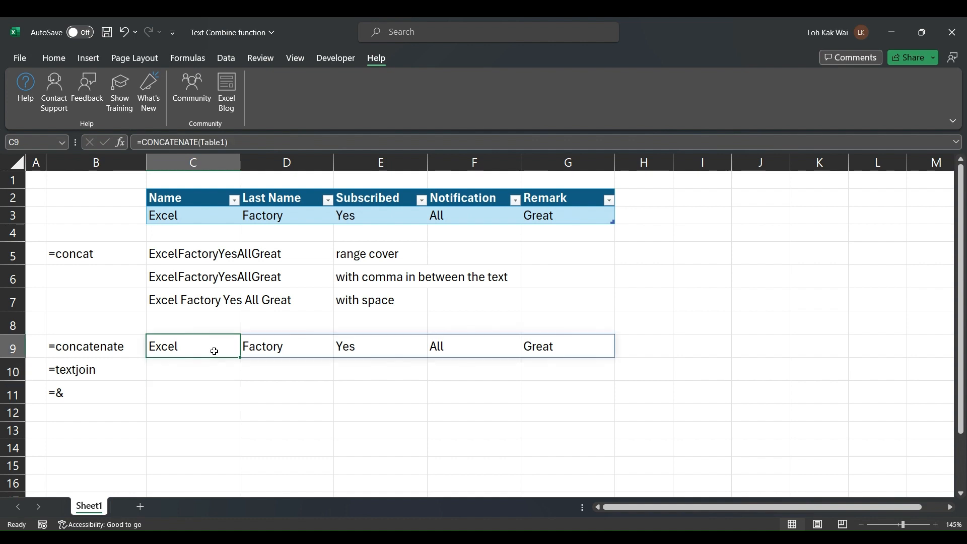
pyautogui.click(277, 348)
pyautogui.click(383, 349)
pyautogui.click(454, 349)
pyautogui.click(545, 350)
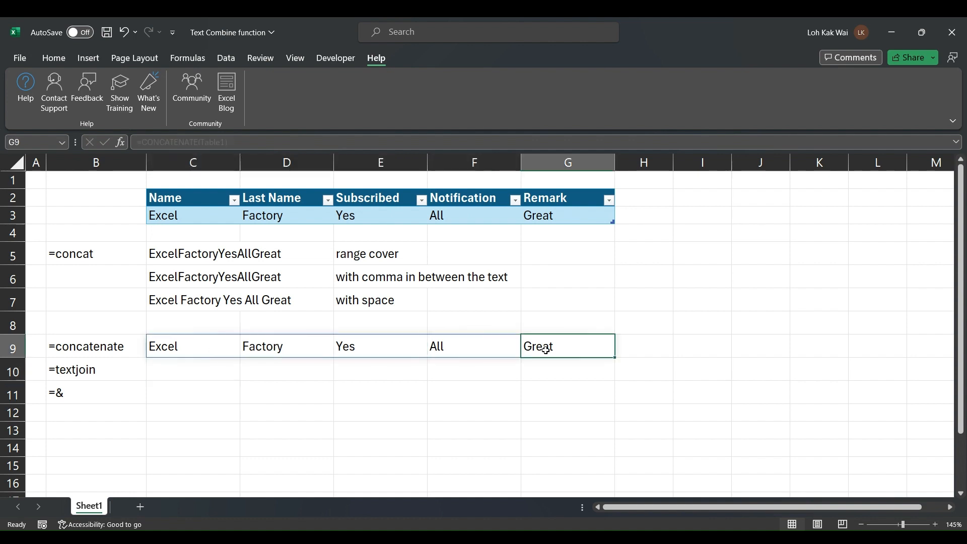
pyautogui.click(186, 340)
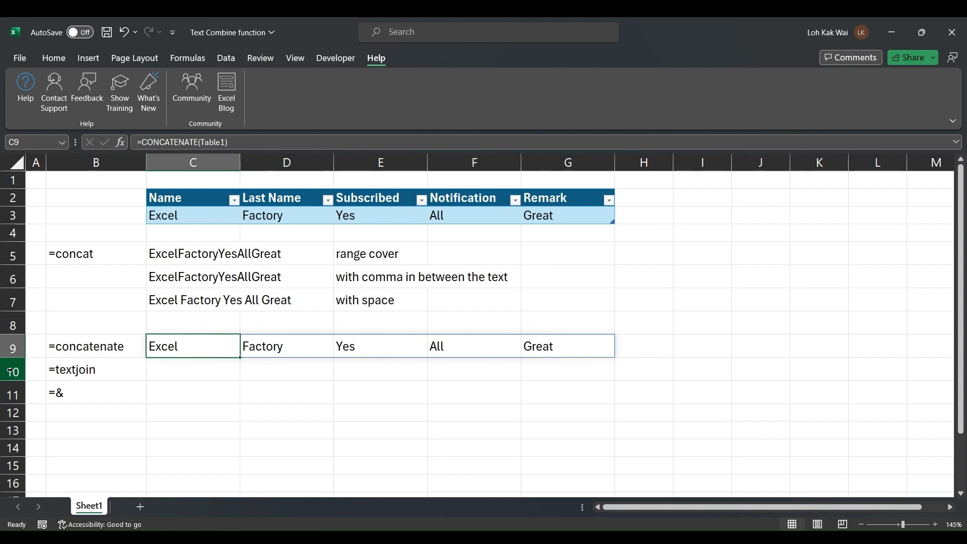
# Insert two blank rows 10–11 and copy C9's CONCATENATE formula into C10
pyautogui.moveTo(12, 371); pyautogui.dragTo(11, 395)
pyautogui.rightClick(12, 394)
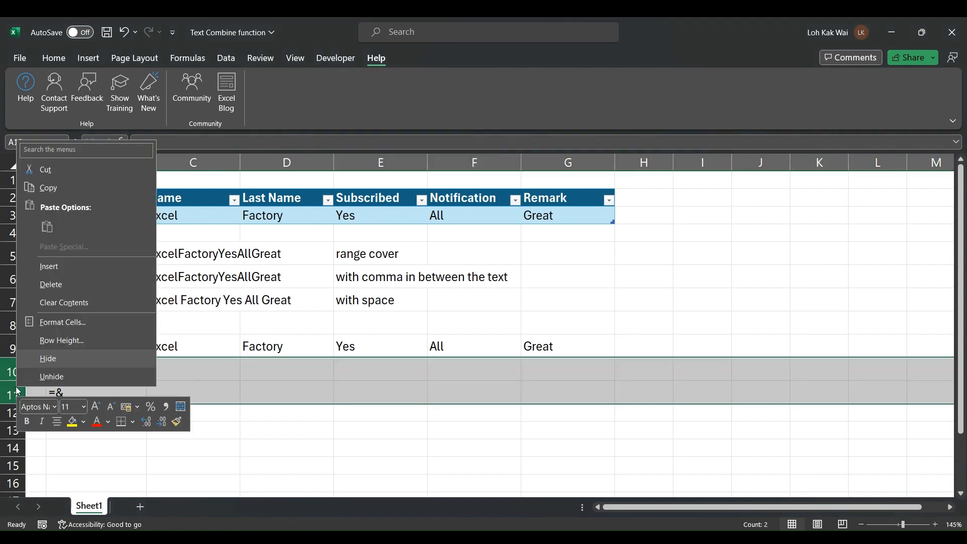
pyautogui.click(82, 269)
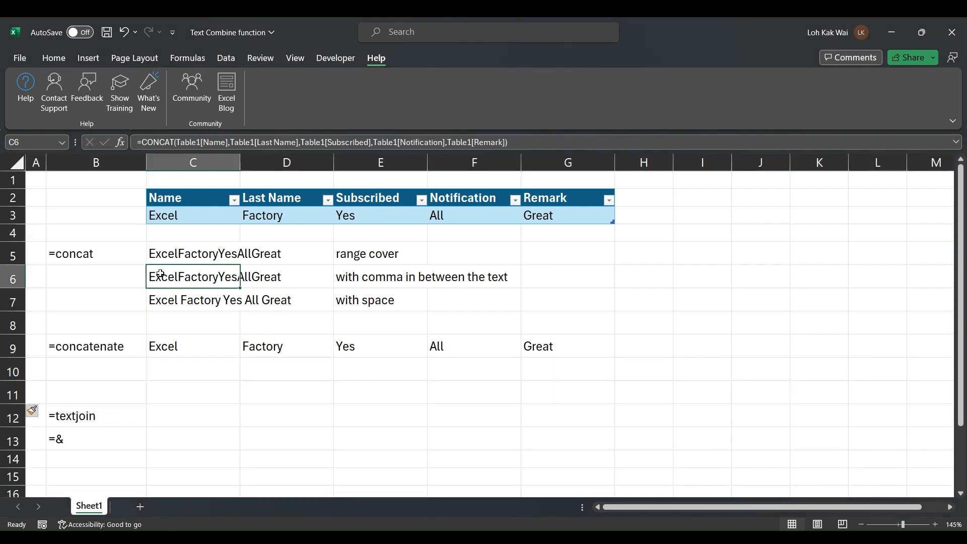
pyautogui.click(156, 274)
pyautogui.hotkey('ctrl', 'c')
pyautogui.click(170, 365)
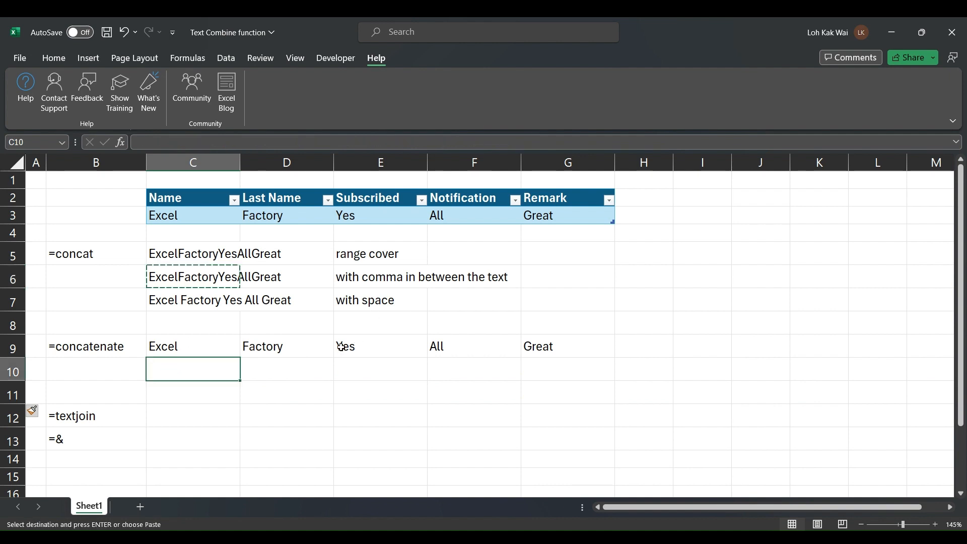
pyautogui.press('Escape')
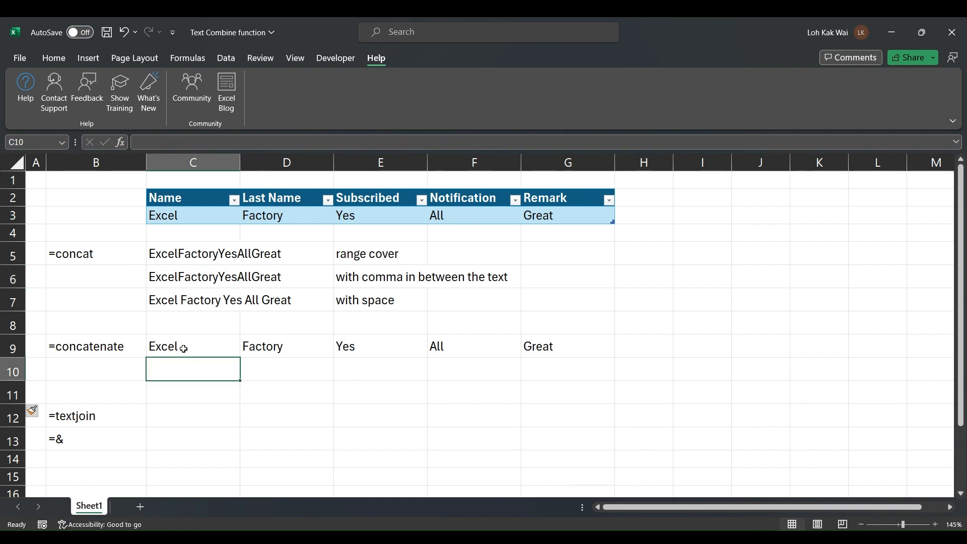
pyautogui.click(184, 349)
pyautogui.hotkey('ctrl', 'c')
pyautogui.click(193, 369)
pyautogui.hotkey('ctrl', 'v')
pyautogui.press('Escape')
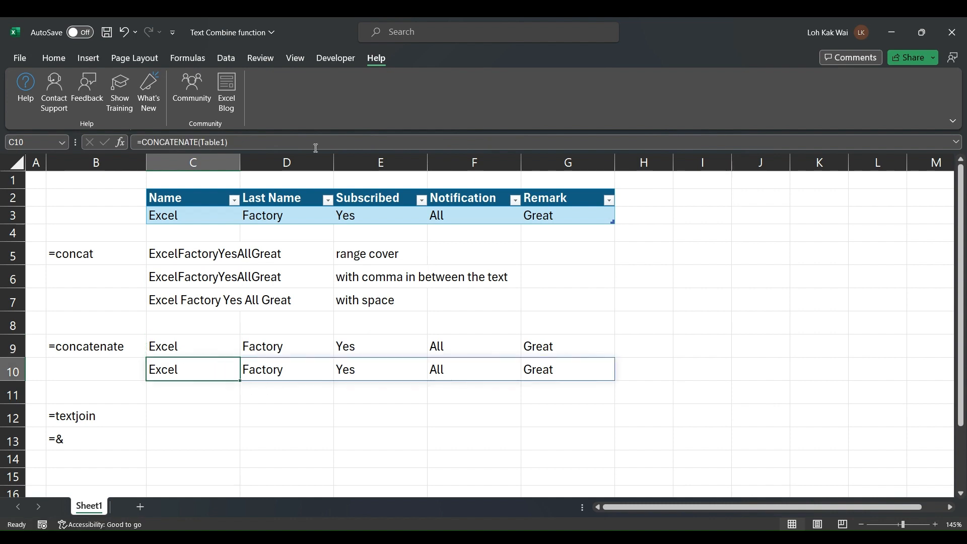
# Rewrite C10's CONCATENATE to join the five Table1 columns with "," separators
pyautogui.moveTo(228, 143); pyautogui.dragTo(205, 145)
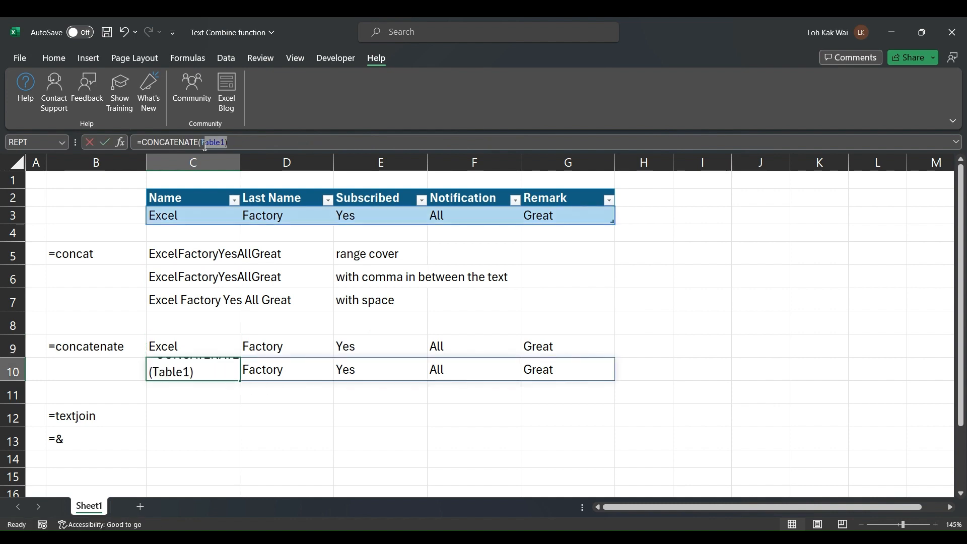
pyautogui.write('T')
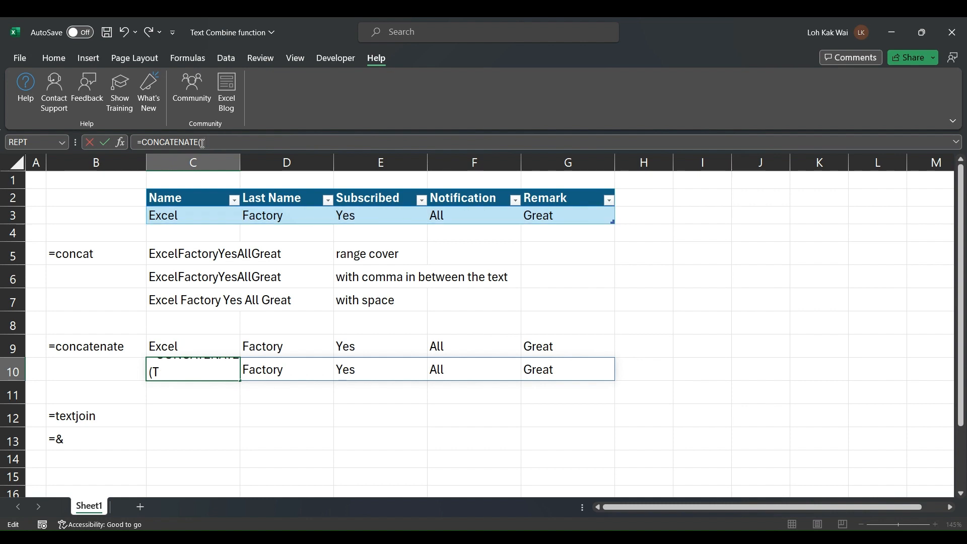
pyautogui.click(207, 217)
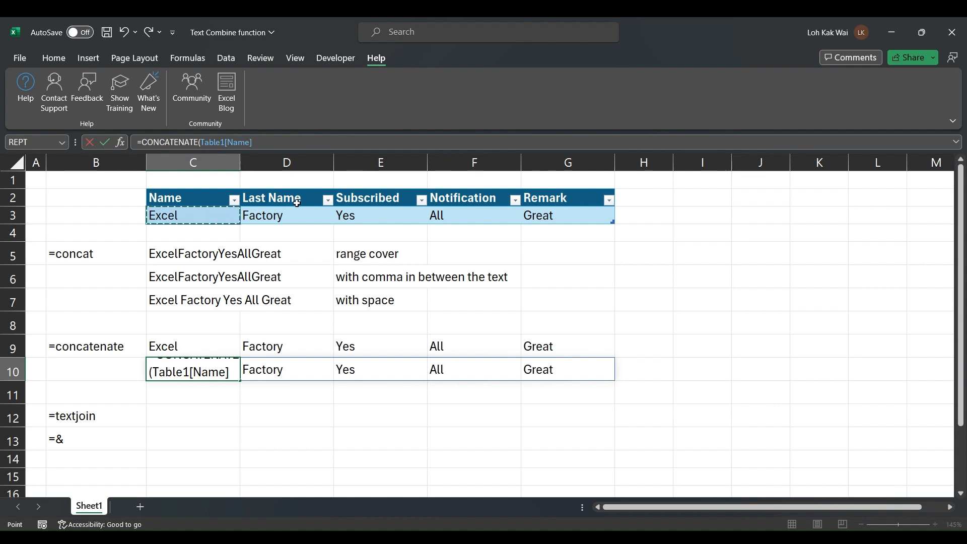
pyautogui.write(',",",')
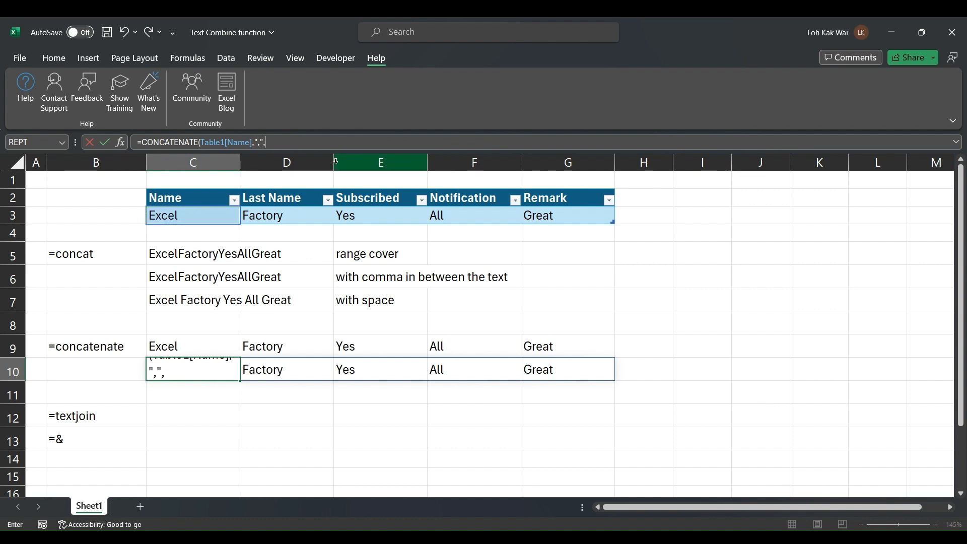
pyautogui.click(290, 215)
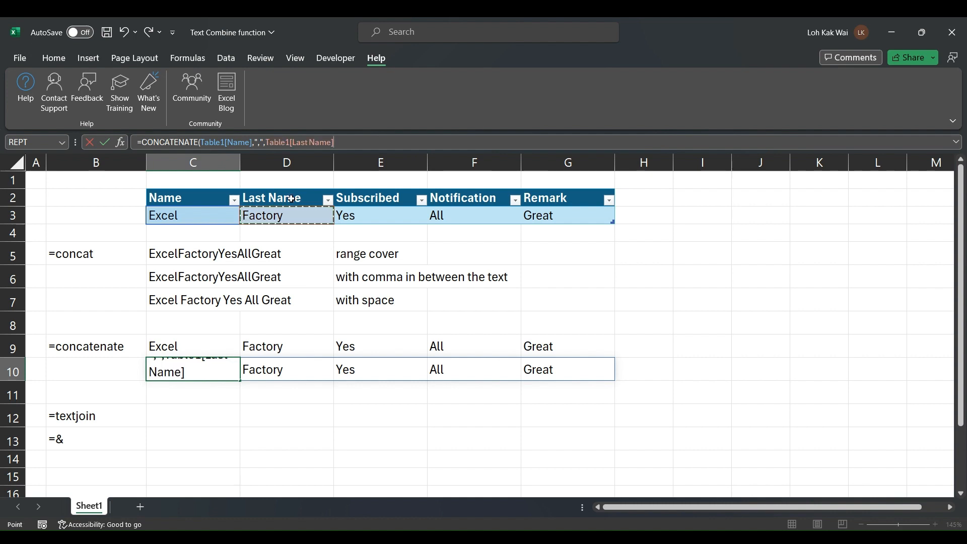
pyautogui.write(',",')
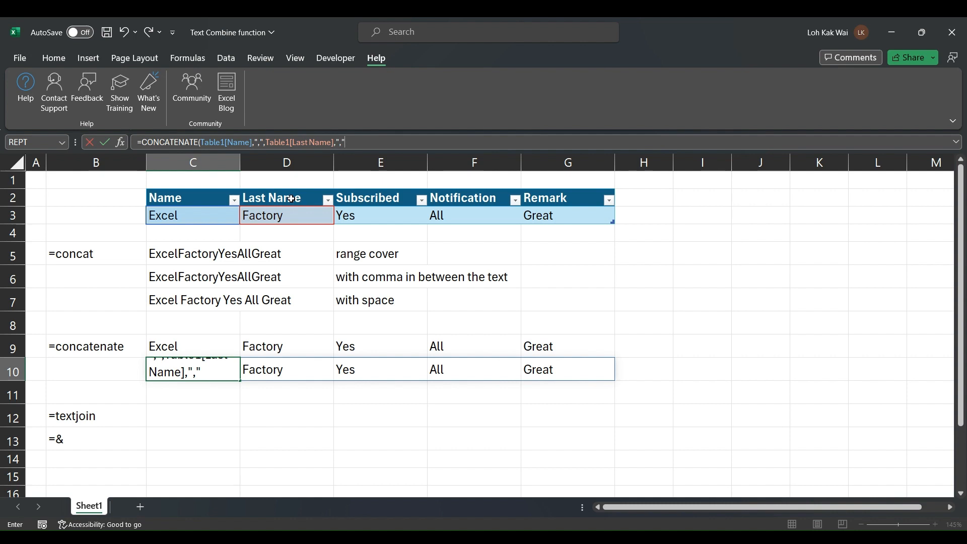
pyautogui.click(384, 208)
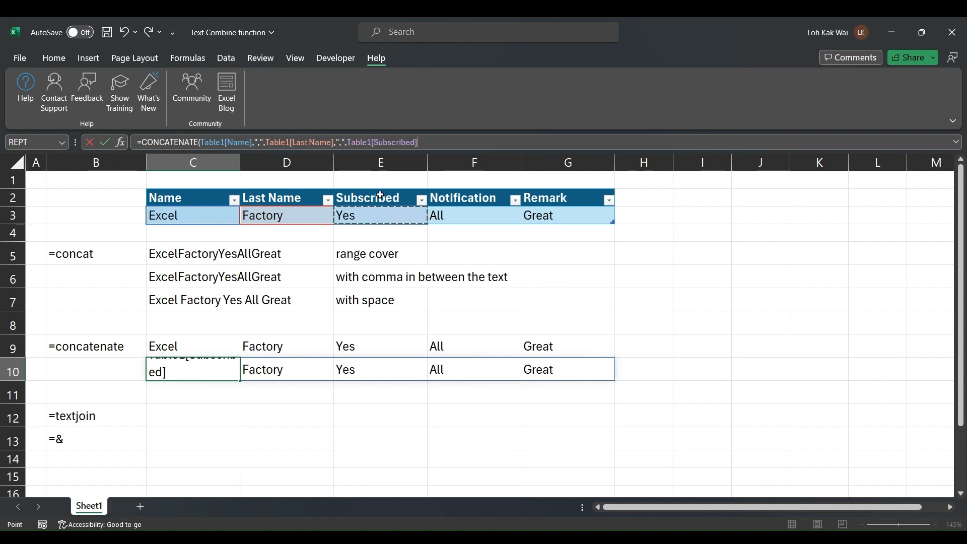
pyautogui.write(',')
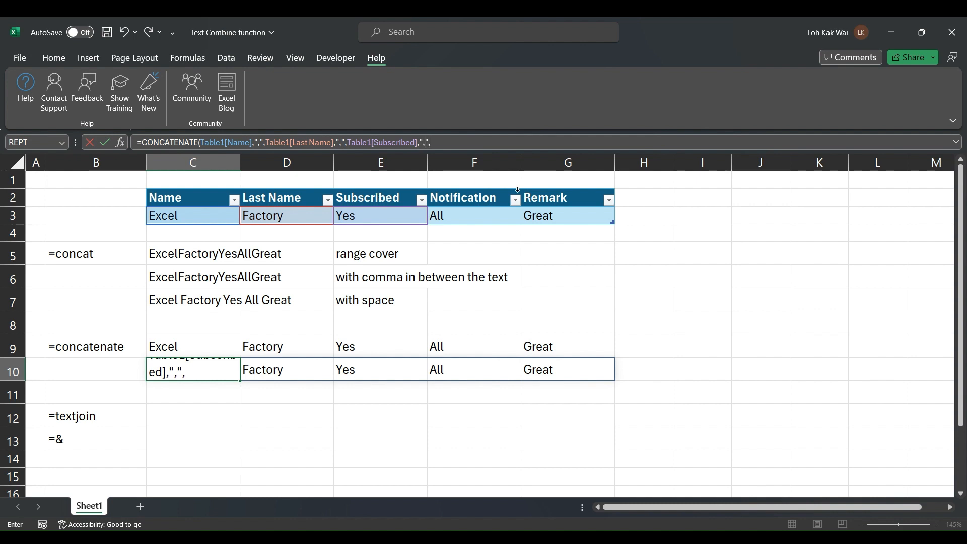
pyautogui.write('",",')
pyautogui.click(497, 209)
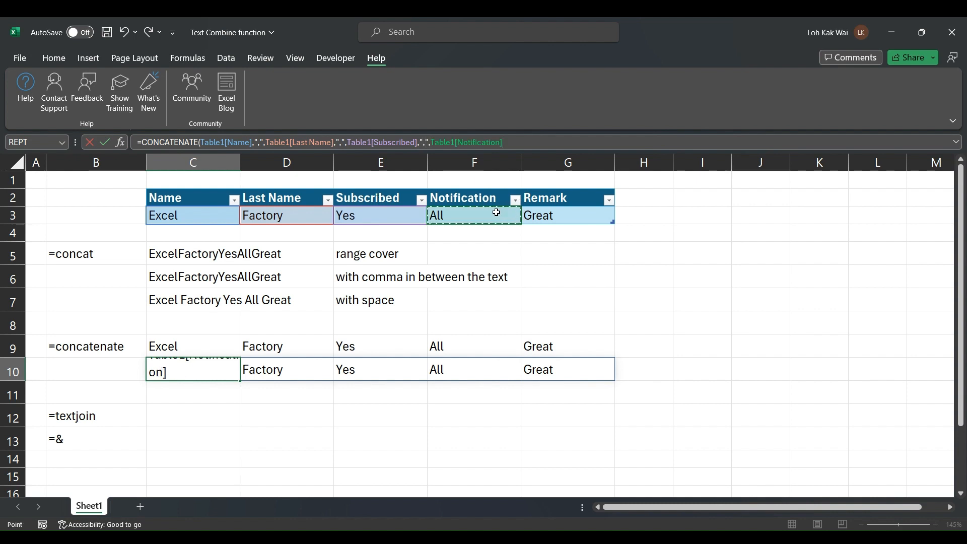
pyautogui.write(',",",')
pyautogui.click(559, 215)
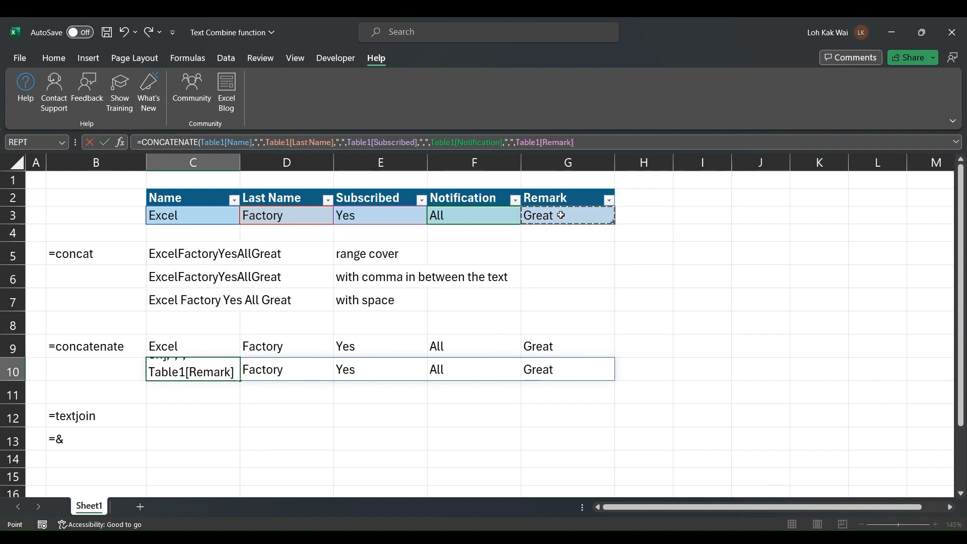
pyautogui.write(')')
pyautogui.press('Return')
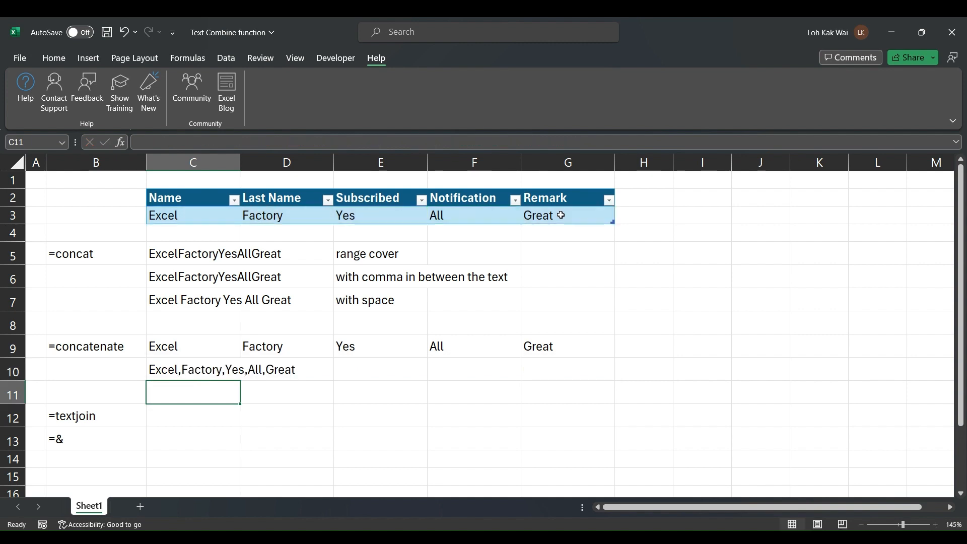
# Compare C10's result with the CONCAT formula in C6
pyautogui.press('Up')
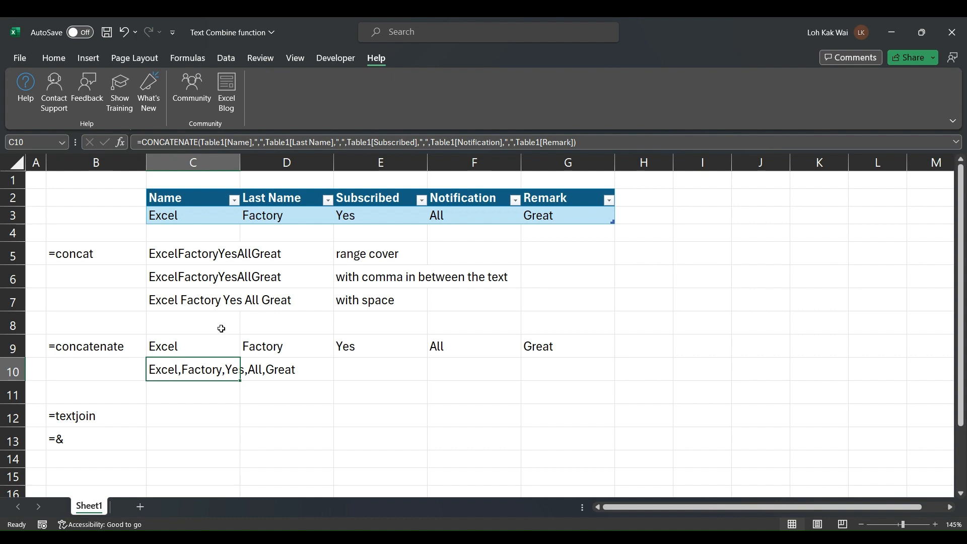
pyautogui.click(178, 274)
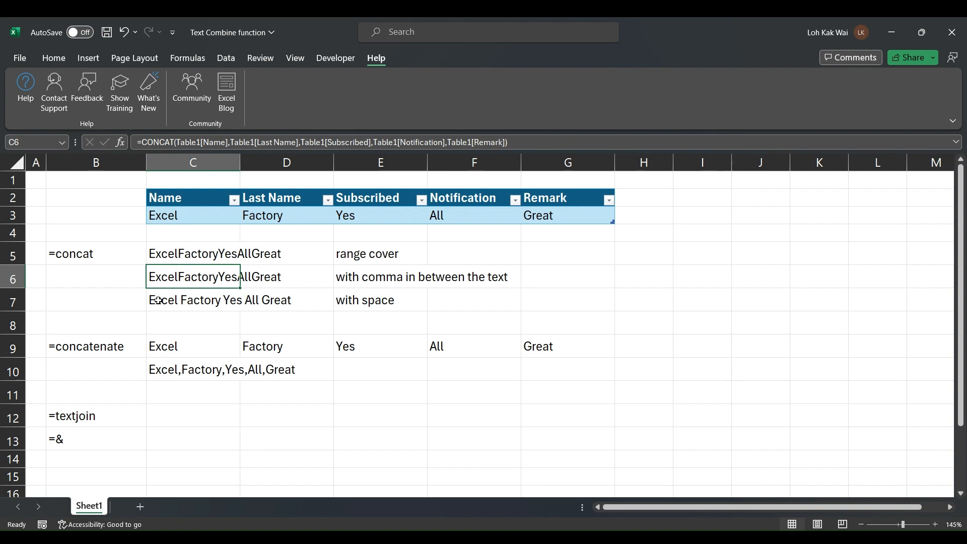
pyautogui.click(162, 371)
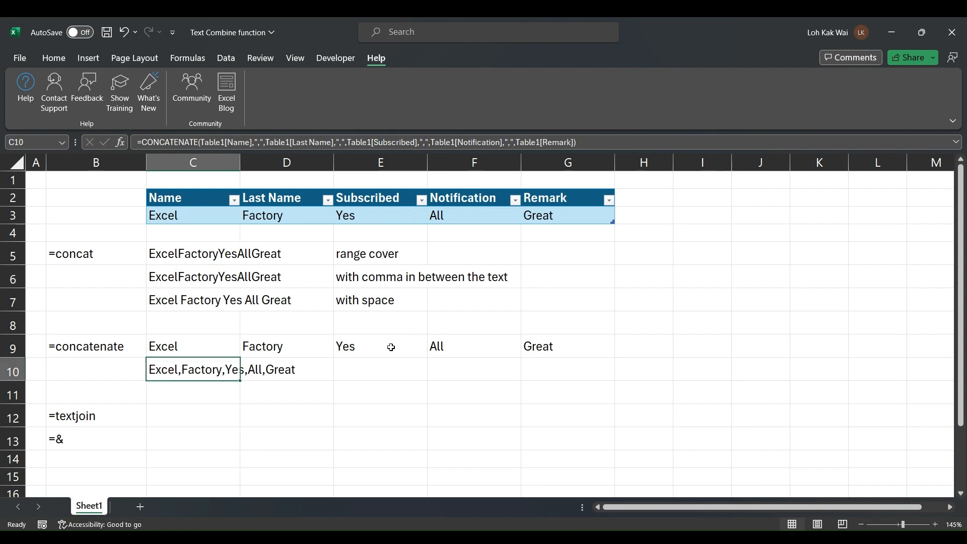
# Type the note "show comma in between the text" into E10, fixing typos along the way
pyautogui.click(384, 368)
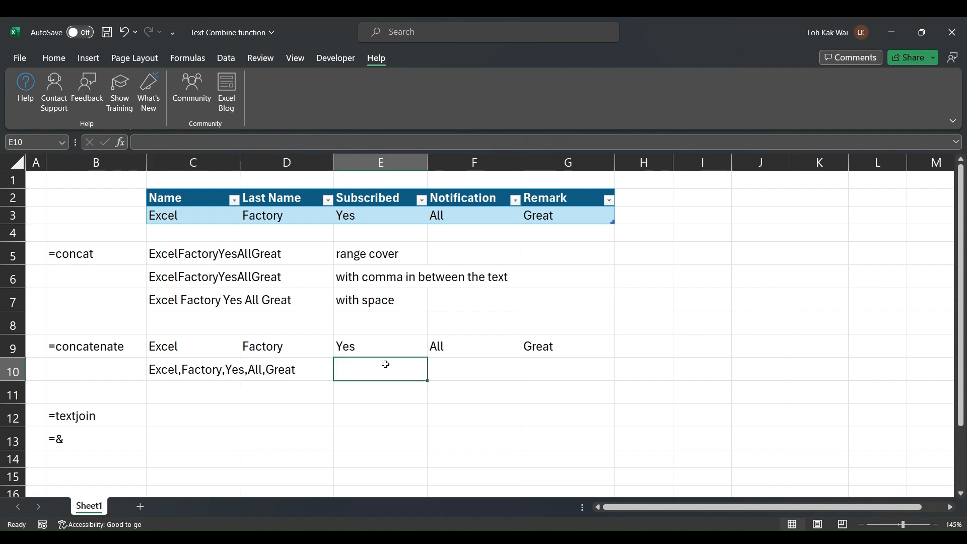
pyautogui.write('hose')
pyautogui.press('BackSpace')
pyautogui.press('BackSpace')
pyautogui.press('BackSpace')
pyautogui.press('BackSpace')
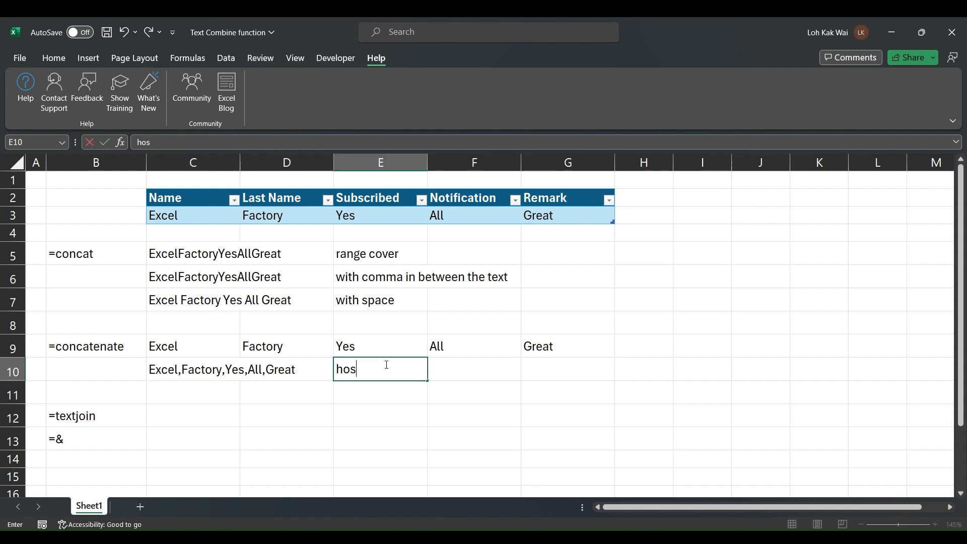
pyautogui.write('sow')
pyautogui.press('BackSpace')
pyautogui.press('BackSpace')
pyautogui.write('how comma')
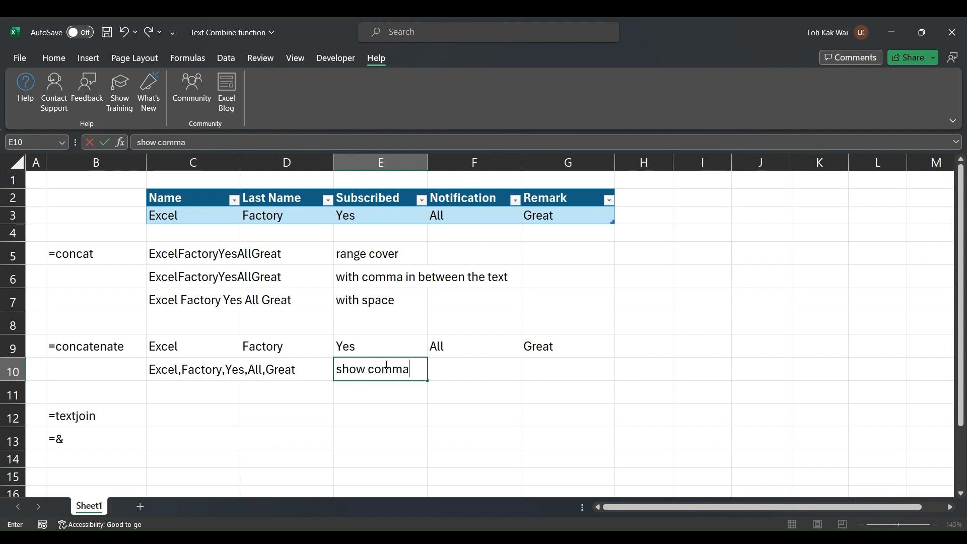
pyautogui.press('BackSpace')
pyautogui.press('BackSpace')
pyautogui.press('BackSpace')
pyautogui.press('BackSpace')
pyautogui.press('BackSpace')
pyautogui.press('BackSpace')
pyautogui.press('BackSpace')
pyautogui.press('BackSpace')
pyautogui.write('how comma in betweenth')
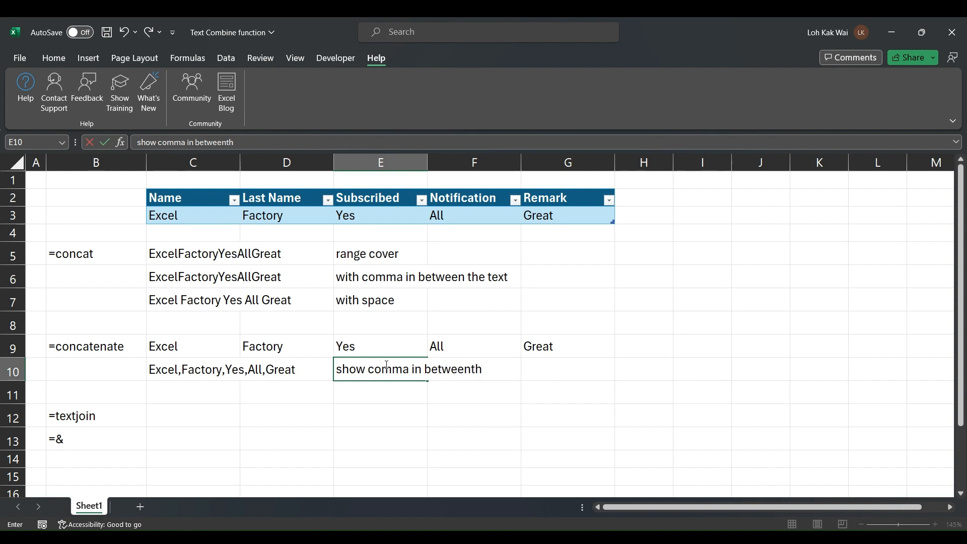
pyautogui.press('BackSpace')
pyautogui.press('BackSpace')
pyautogui.write('the text')
pyautogui.press('Return')
# Review the E10 note and the formulas in C6 and C10, then select row 10
pyautogui.click(385, 364)
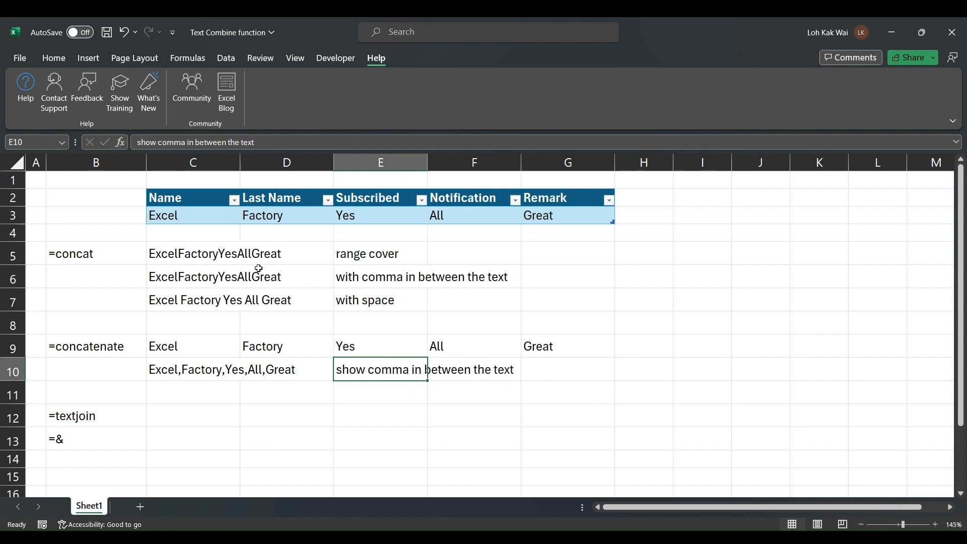
pyautogui.click(169, 272)
pyautogui.click(158, 368)
pyautogui.click(13, 371)
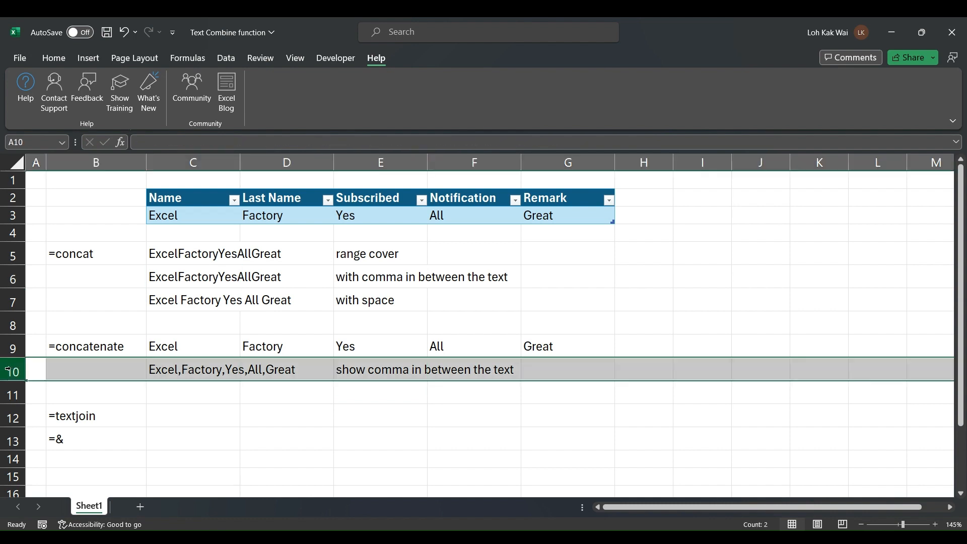
# Insert a blank row at row 10 and copy the CONCATENATE formula from C11 into C10
pyautogui.rightClick(13, 371)
pyautogui.click(89, 249)
pyautogui.click(173, 278)
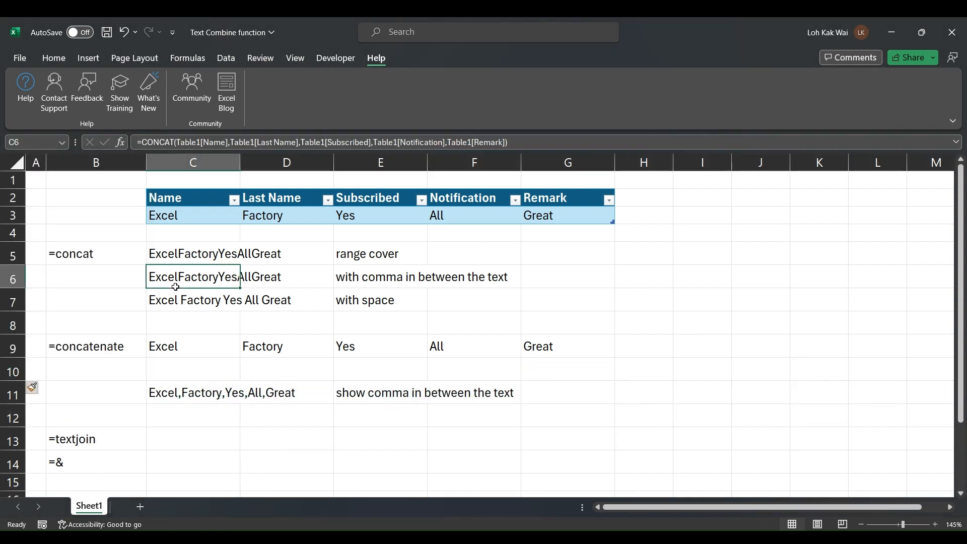
pyautogui.click(176, 397)
pyautogui.hotkey('ctrl', 'c')
pyautogui.click(182, 365)
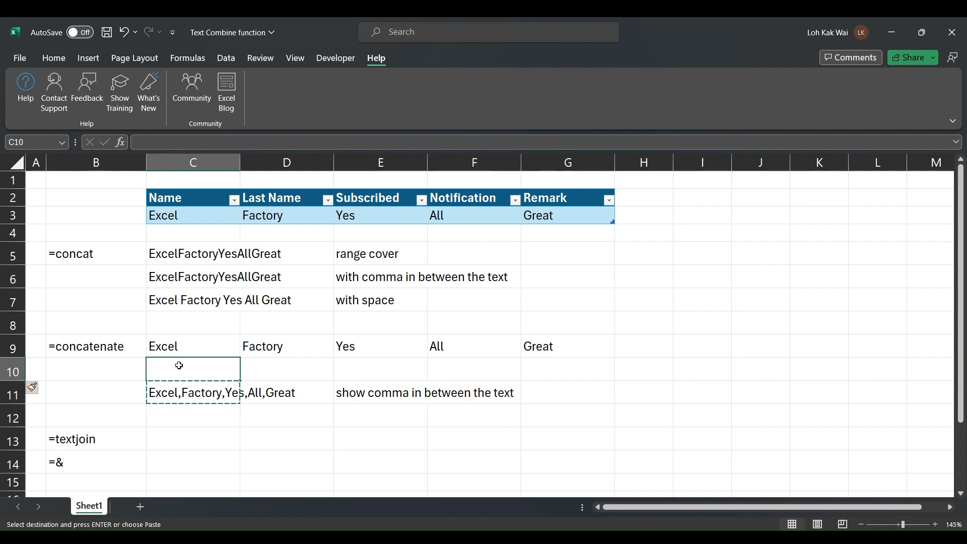
pyautogui.hotkey('ctrl', 'v')
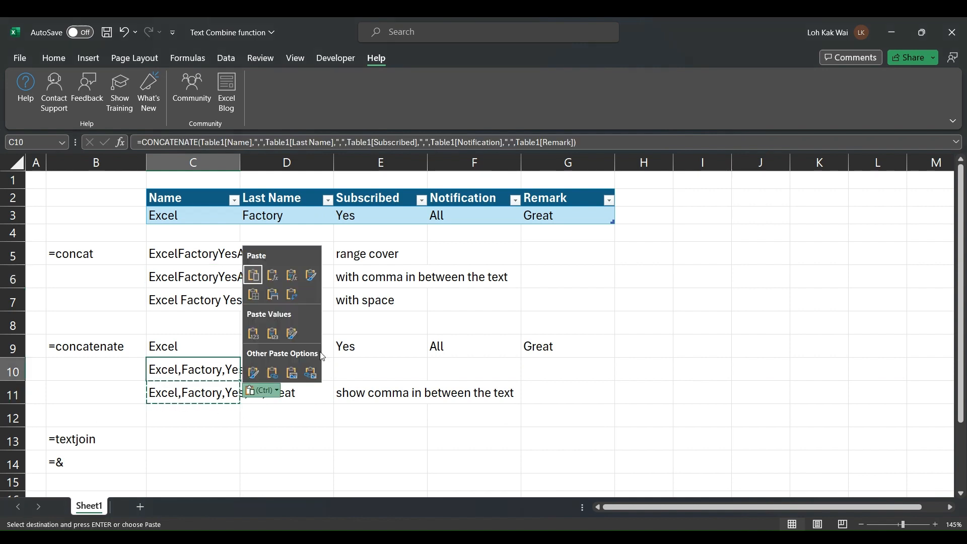
# Rewrite C10 as =CONCATENATE of Name, Last Name, Subscribed, Notification and Remark without separators
pyautogui.press('Escape')
pyautogui.moveTo(576, 142); pyautogui.dragTo(208, 150)
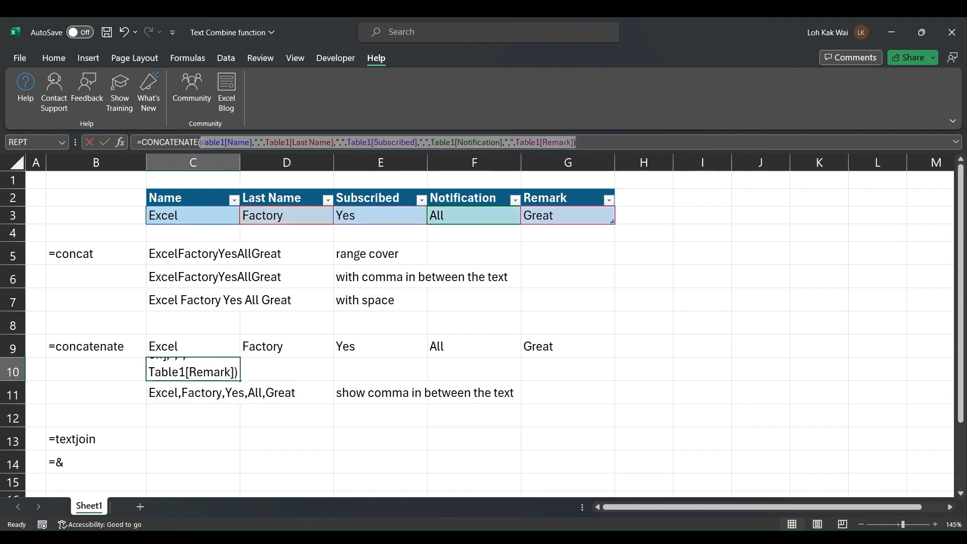
pyautogui.click(214, 212)
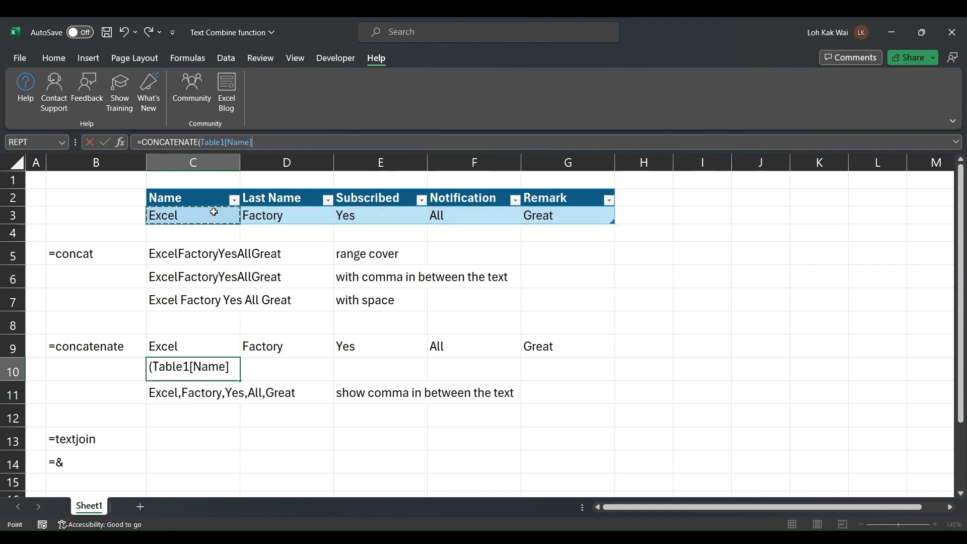
pyautogui.write(',')
pyautogui.click(266, 213)
pyautogui.write(',')
pyautogui.click(399, 211)
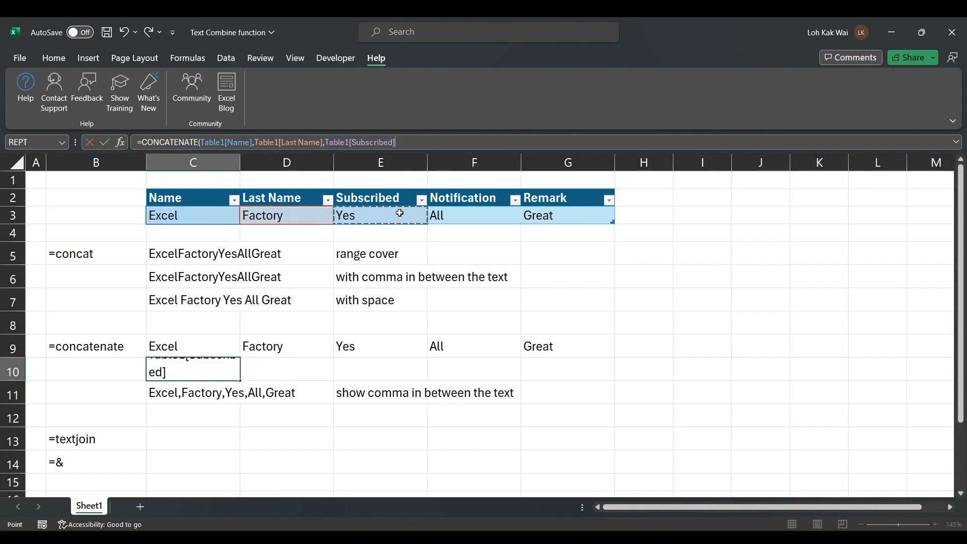
pyautogui.write(',')
pyautogui.click(468, 211)
pyautogui.write(',')
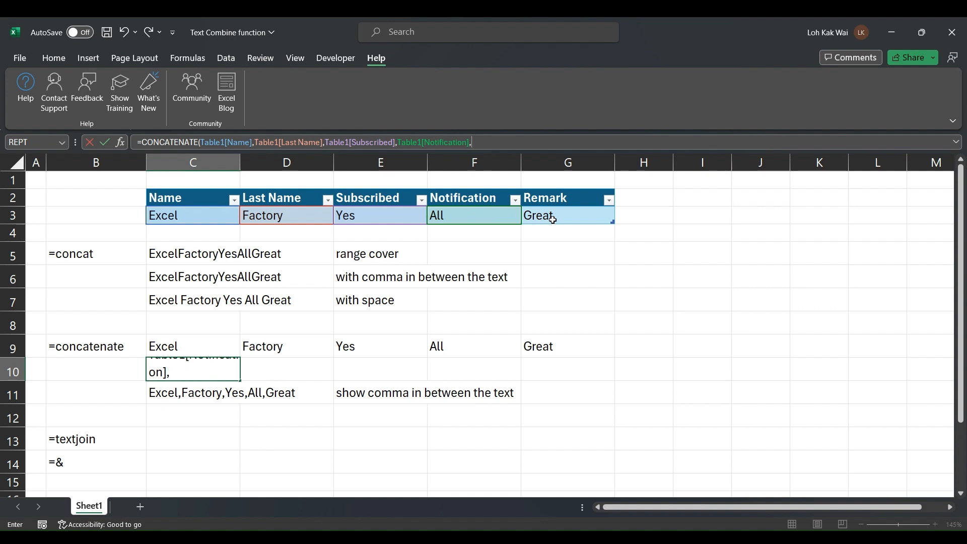
pyautogui.click(552, 219)
pyautogui.write(')')
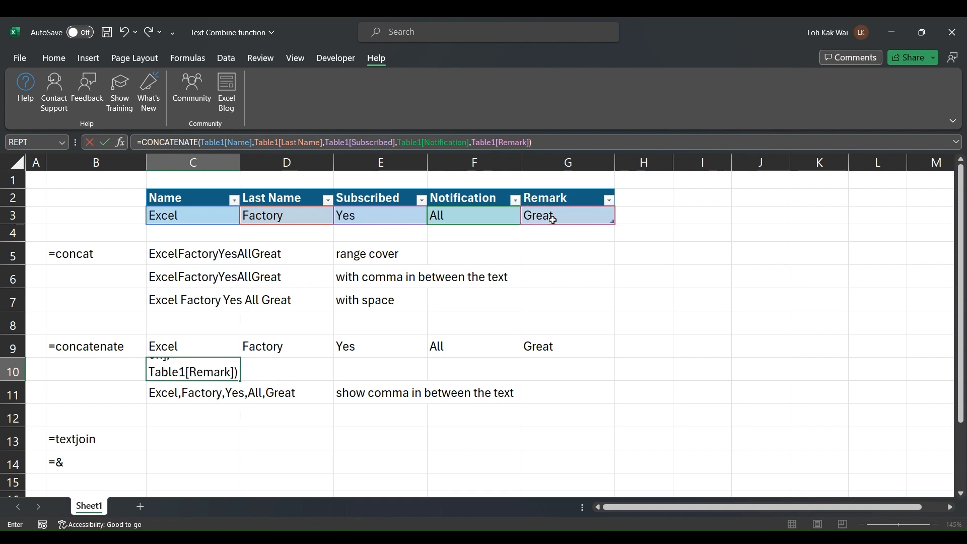
pyautogui.press('Return')
pyautogui.press('Up')
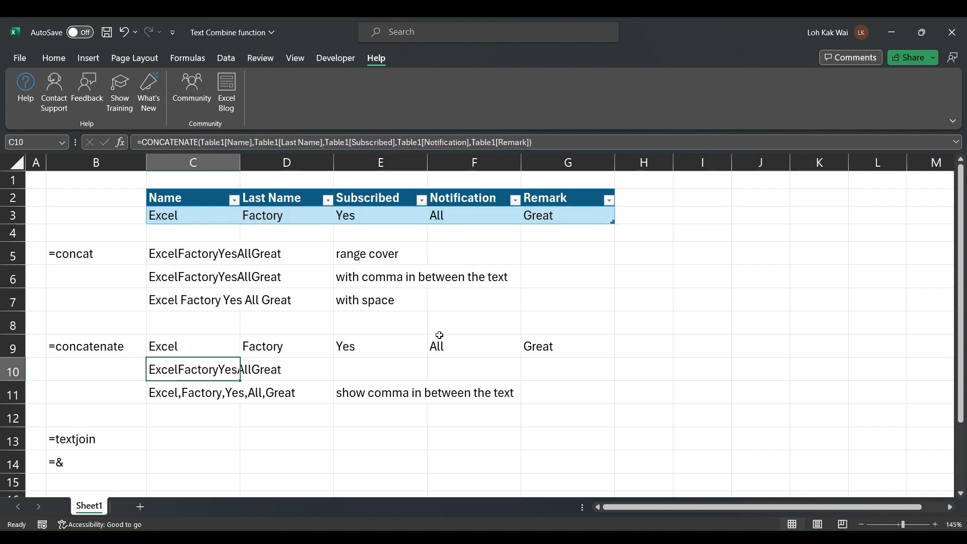
# Copy the comma note from E6 into E10
pyautogui.click(426, 277)
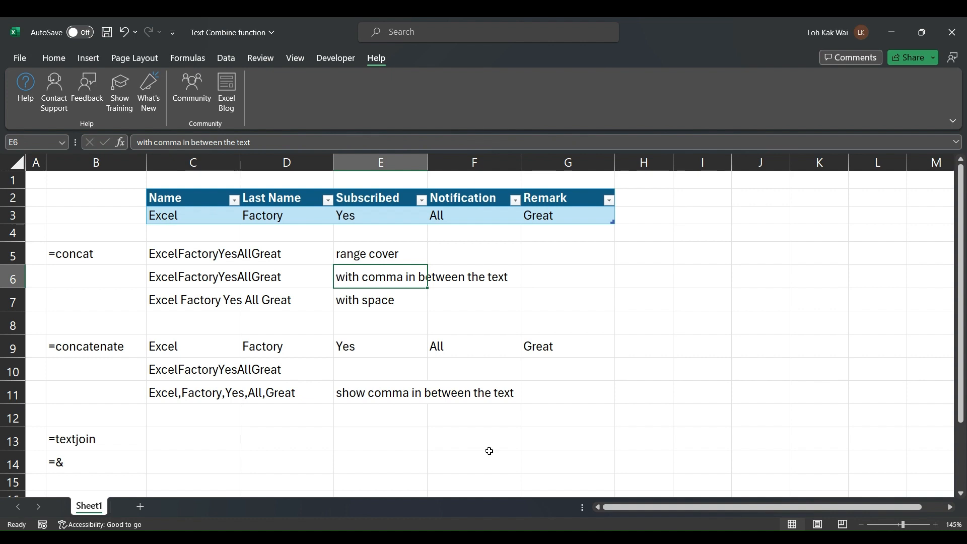
pyautogui.hotkey('ctrl', 'c')
pyautogui.click(396, 368)
pyautogui.hotkey('ctrl', 'v')
pyautogui.press('Escape')
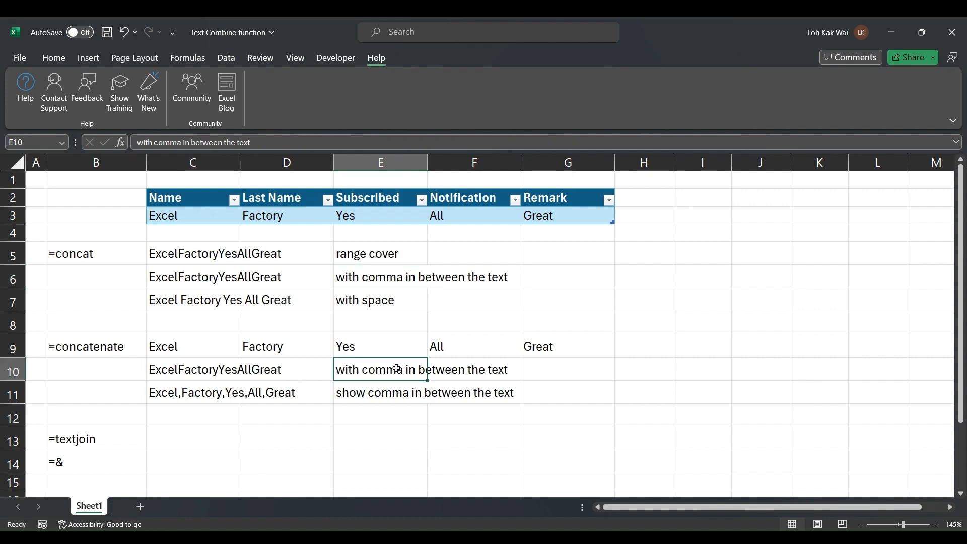
# Copy the range cover note from E5 into H9 and edit it to "range cover are not apply"
pyautogui.click(344, 254)
pyautogui.hotkey('ctrl', 'c')
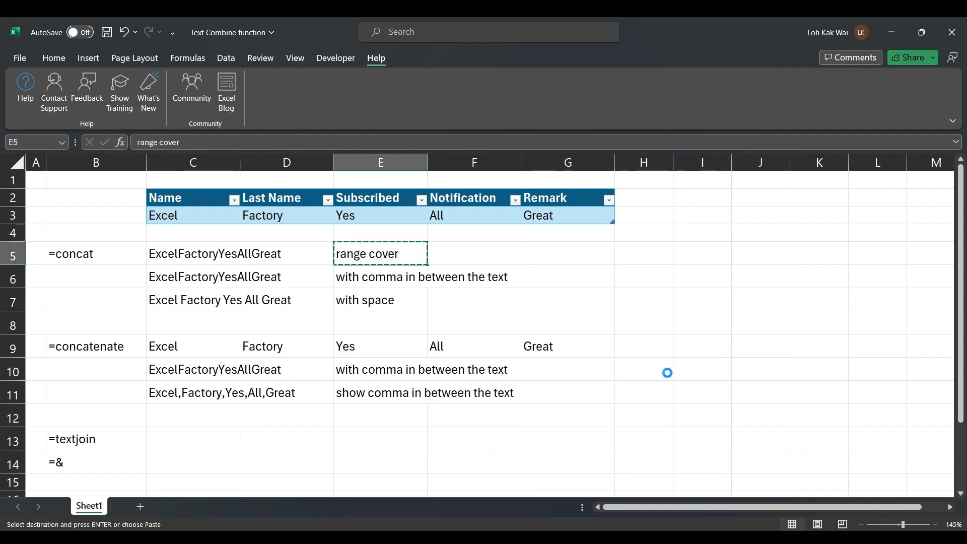
pyautogui.click(647, 350)
pyautogui.hotkey('ctrl', 'v')
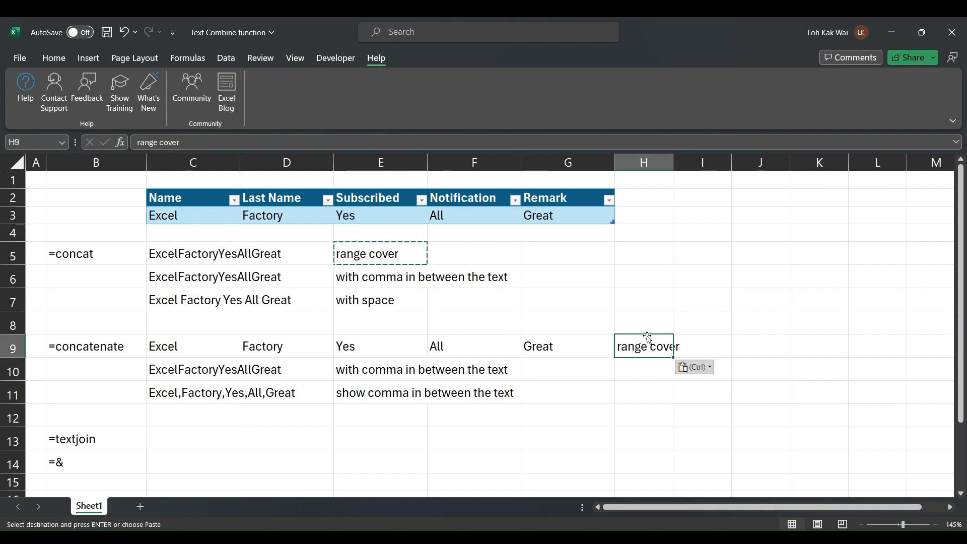
pyautogui.click(284, 142)
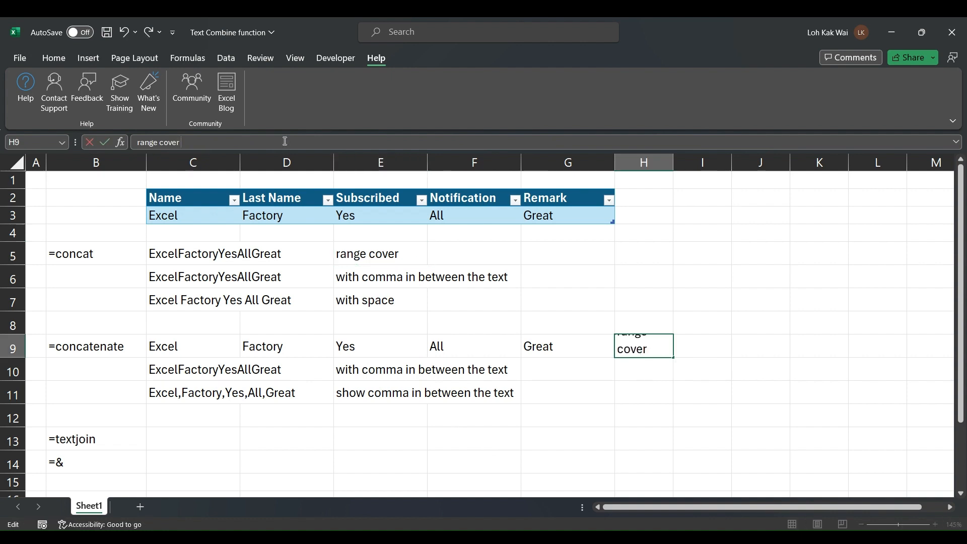
pyautogui.write('are not')
pyautogui.write('apply i')
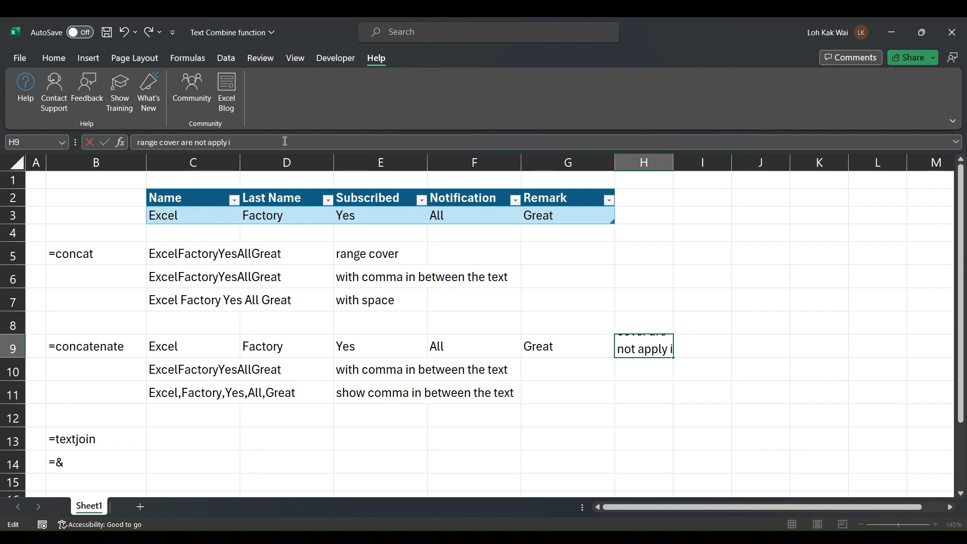
pyautogui.write('n CONC')
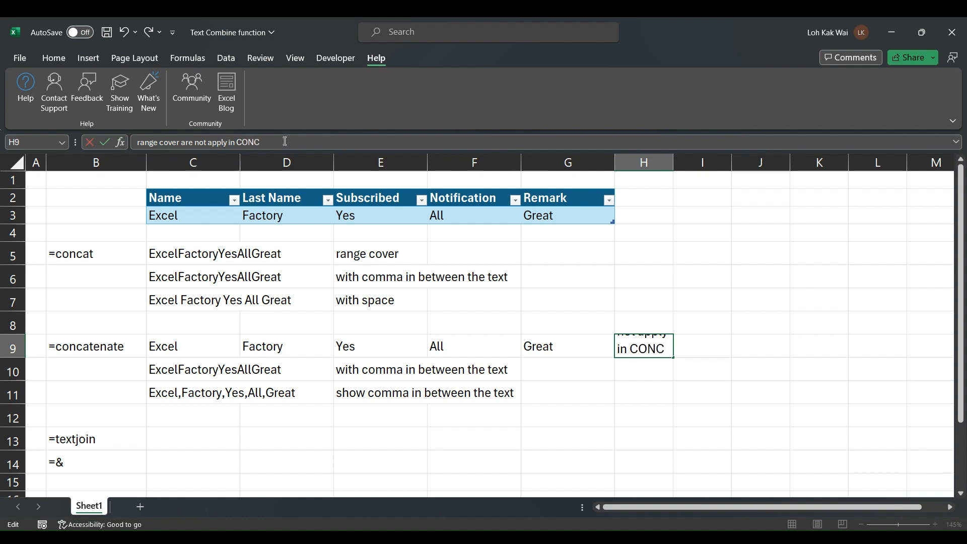
pyautogui.press('BackSpace')
pyautogui.press('BackSpace')
pyautogui.press('BackSpace')
pyautogui.press('BackSpace')
pyautogui.press('BackSpace')
pyautogui.press('BackSpace')
pyautogui.press('BackSpace')
pyautogui.press('BackSpace')
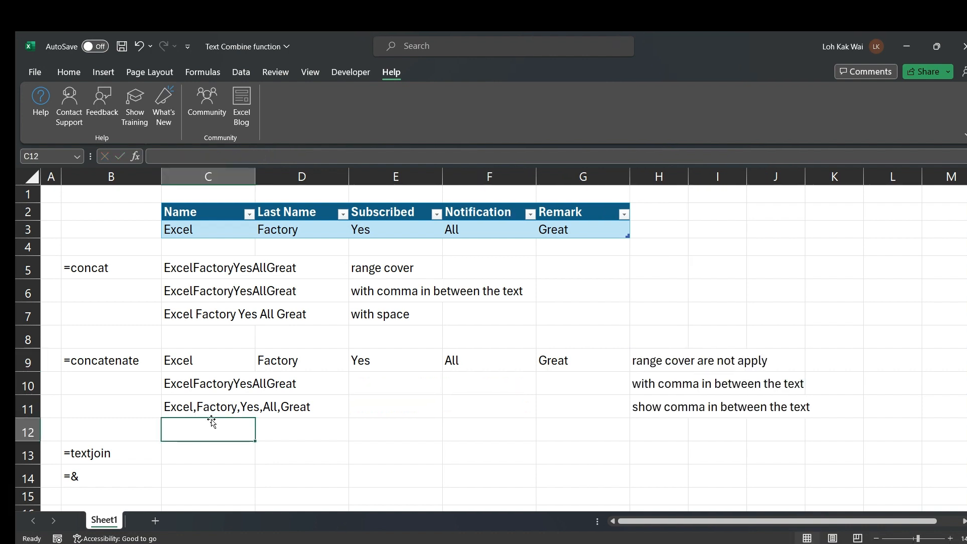
# Enter a CONCATENATE in C12 joining the five Table1 columns with " " spaces, giving Excel Factory Yes All Great
pyautogui.write('=CON')
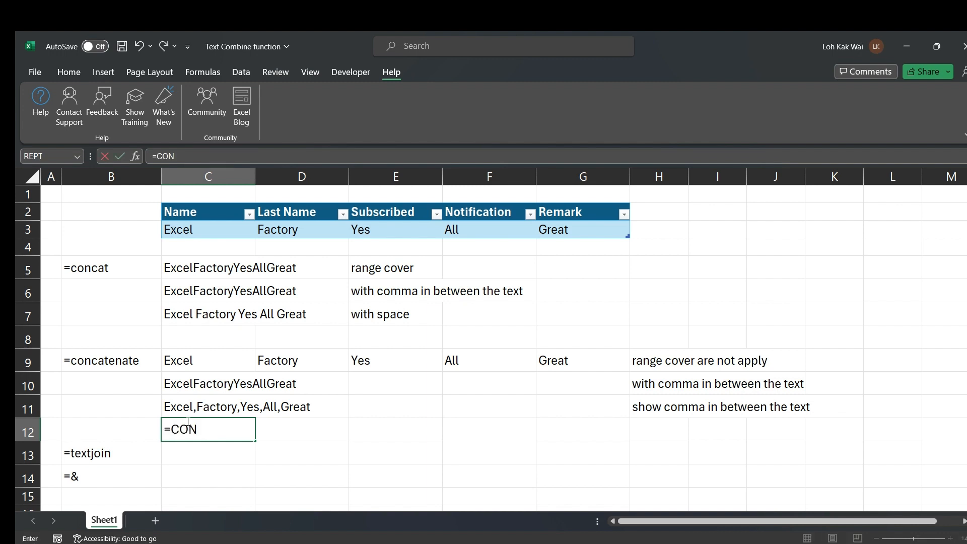
pyautogui.write('CATEN')
pyautogui.press('Tab')
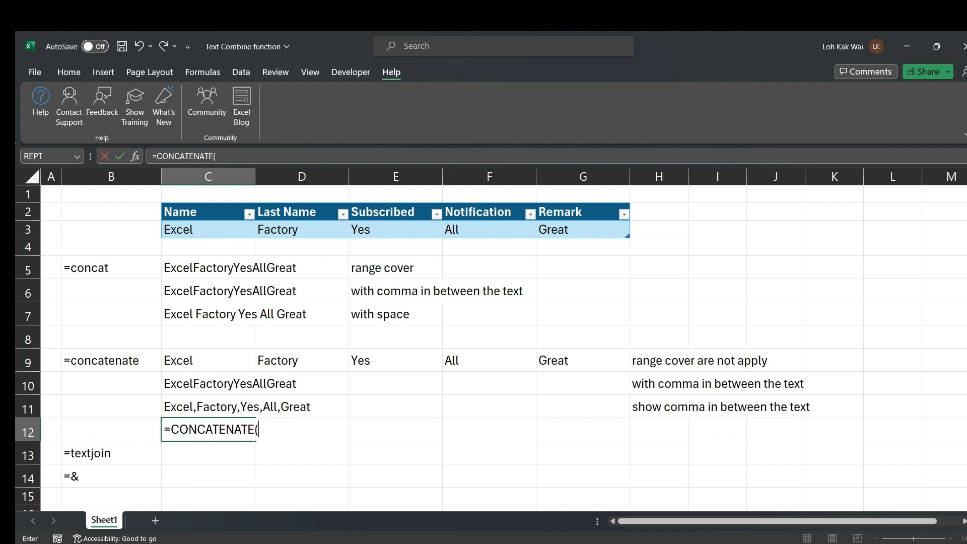
pyautogui.click(192, 229)
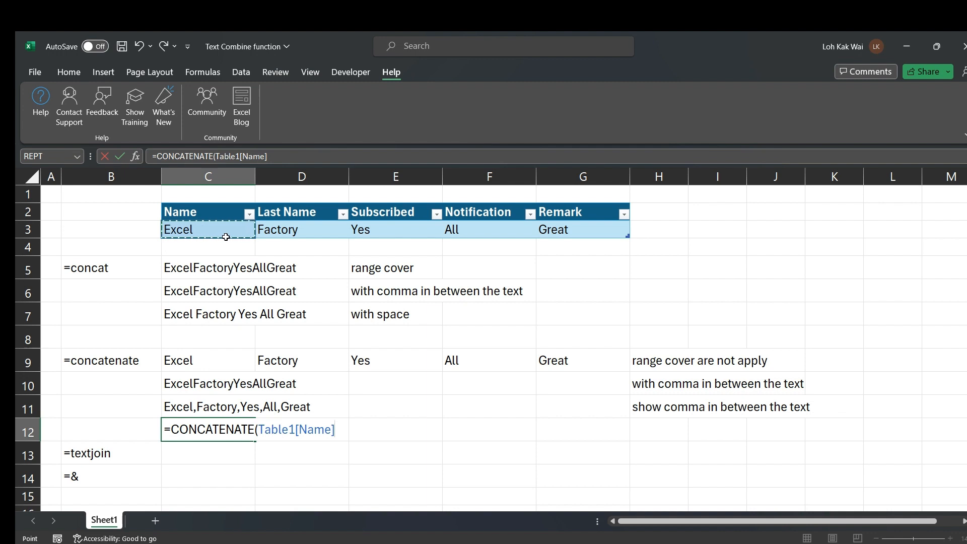
pyautogui.write(',')
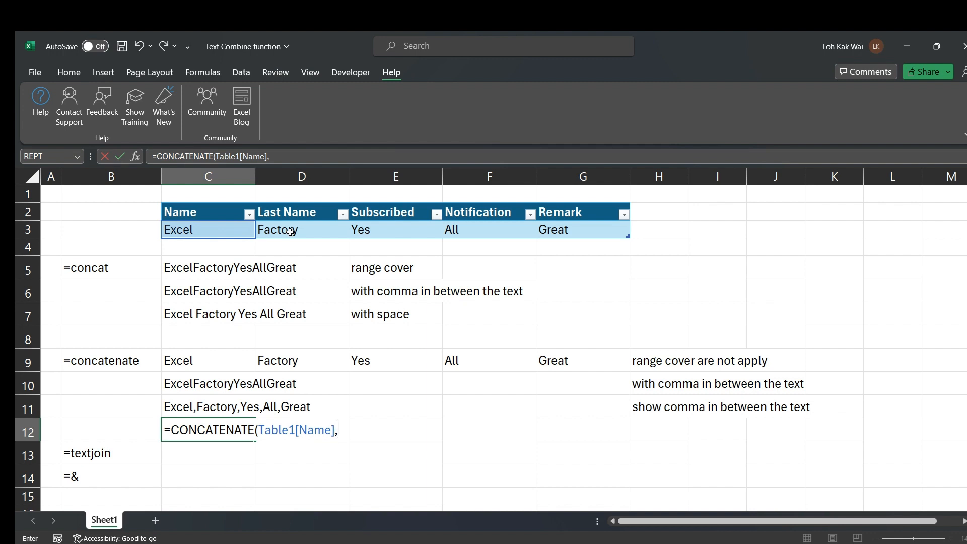
pyautogui.write('" ",')
pyautogui.click(299, 227)
pyautogui.write(',')
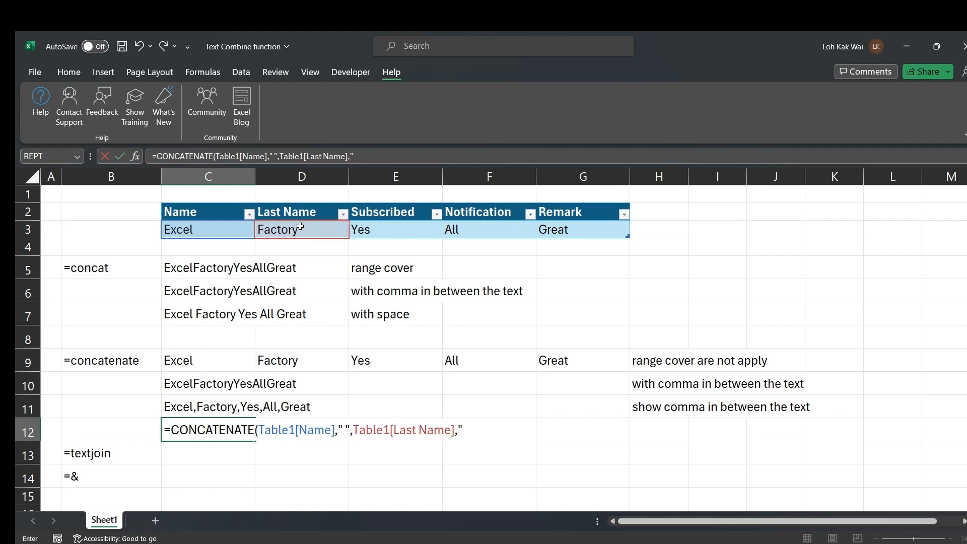
pyautogui.write('" ",')
pyautogui.click(402, 231)
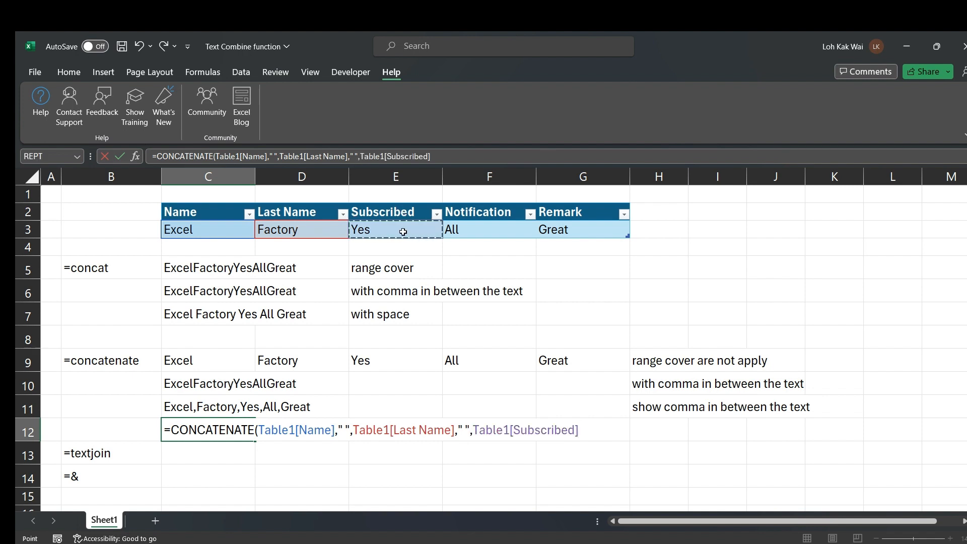
pyautogui.write('," ",')
pyautogui.click(469, 230)
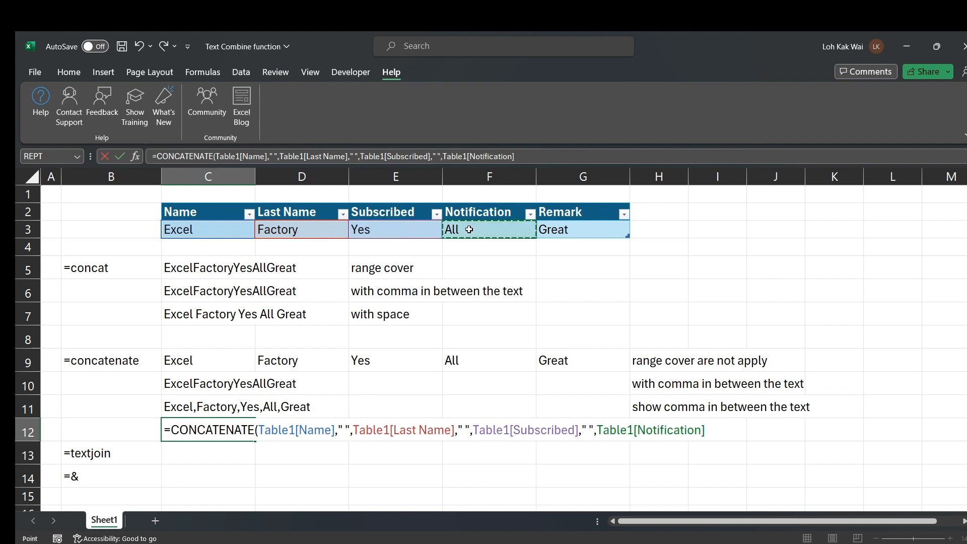
pyautogui.write('," ",')
pyautogui.click(590, 230)
pyautogui.write(')')
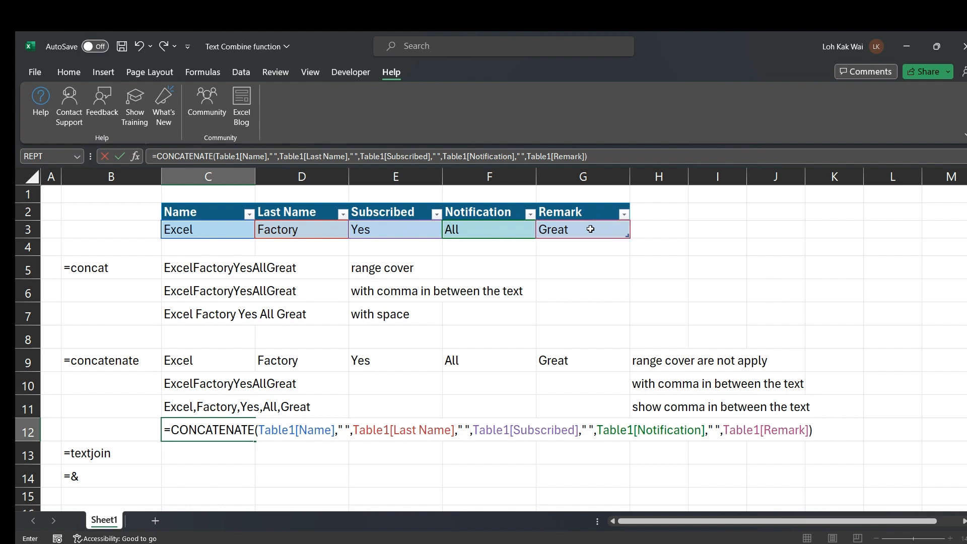
pyautogui.press('Return')
pyautogui.press('Up')
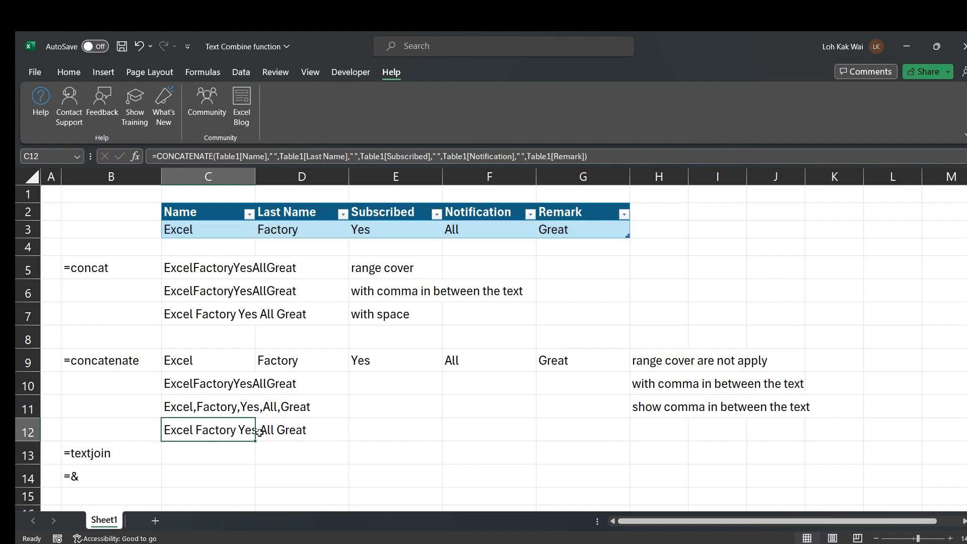
# Copy the "with space" note from E7 into H12
pyautogui.click(363, 318)
pyautogui.hotkey('ctrl', 'c')
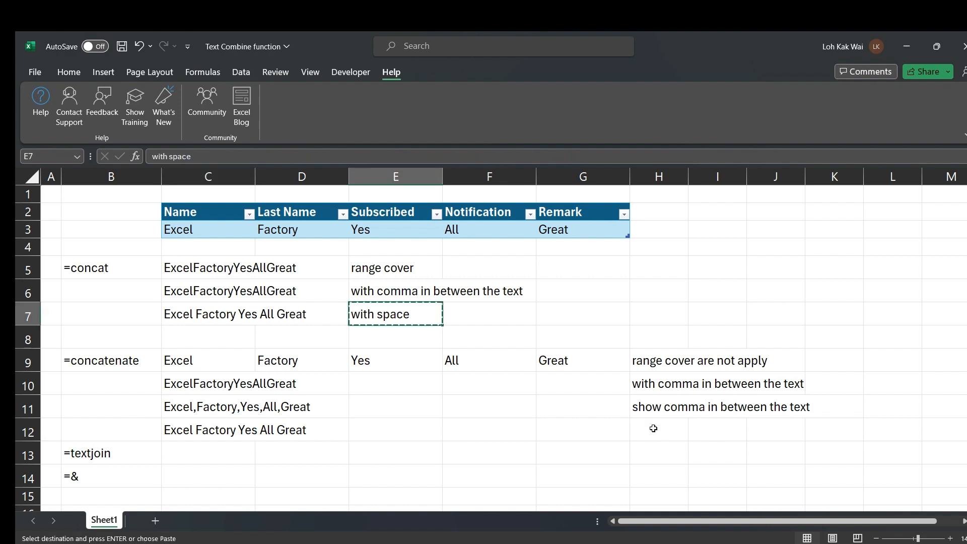
pyautogui.click(653, 427)
pyautogui.hotkey('ctrl', 'v')
pyautogui.press('Escape')
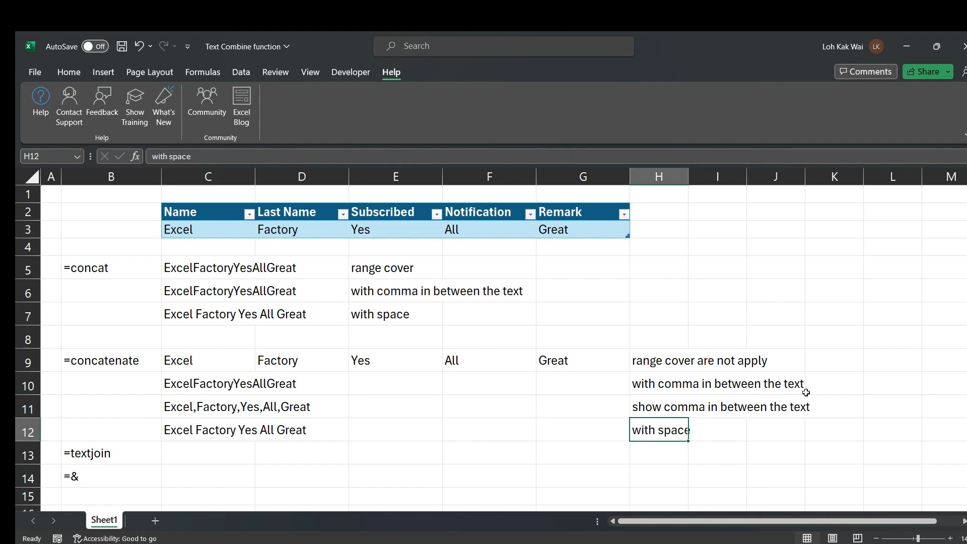
pyautogui.click(189, 431)
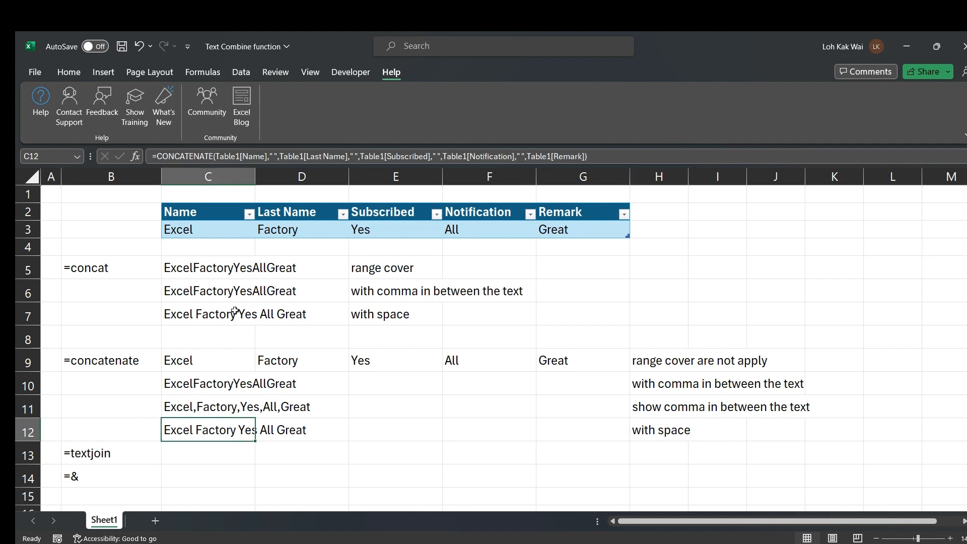
# Insert a blank row at row 13 so the textjoin label moves to row 14, then select C14
pyautogui.click(21, 454)
pyautogui.rightClick(22, 454)
pyautogui.click(55, 332)
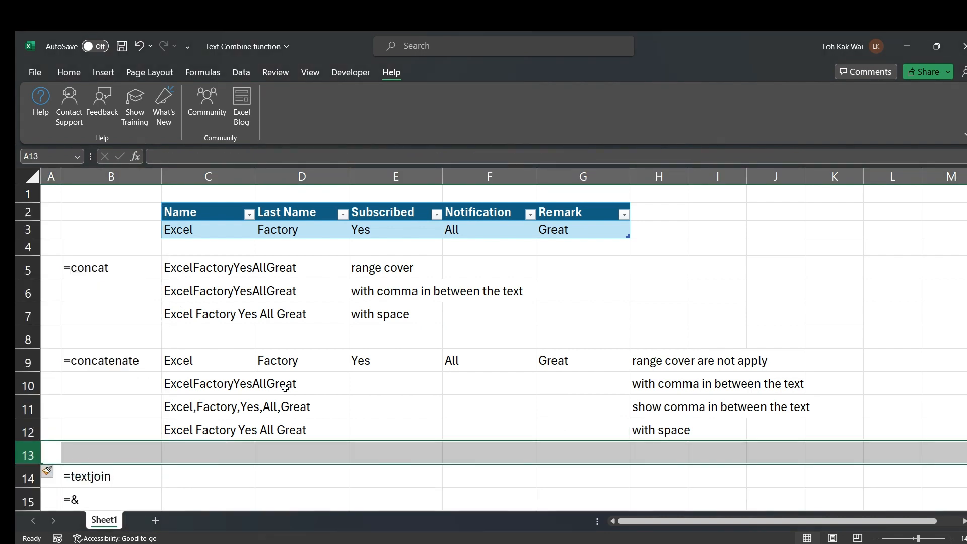
pyautogui.click(176, 263)
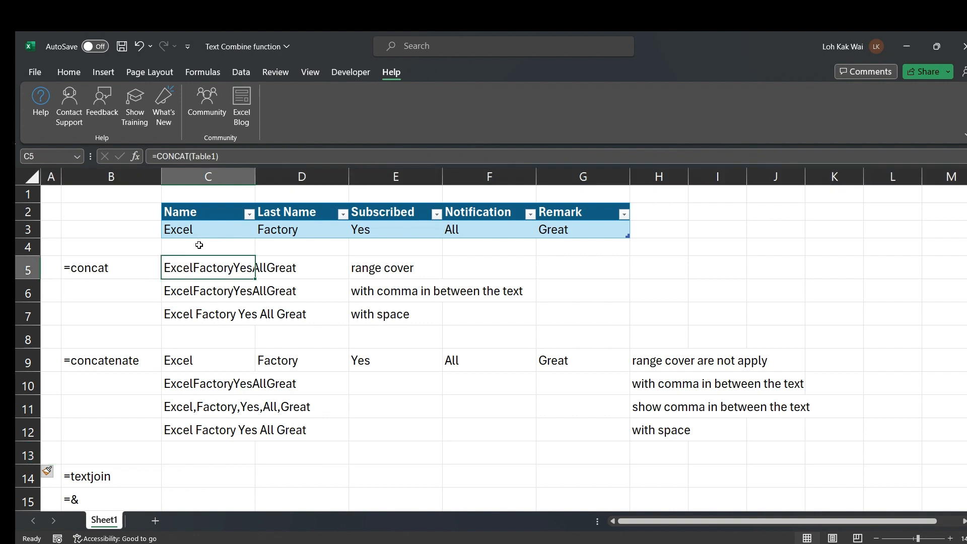
pyautogui.click(179, 478)
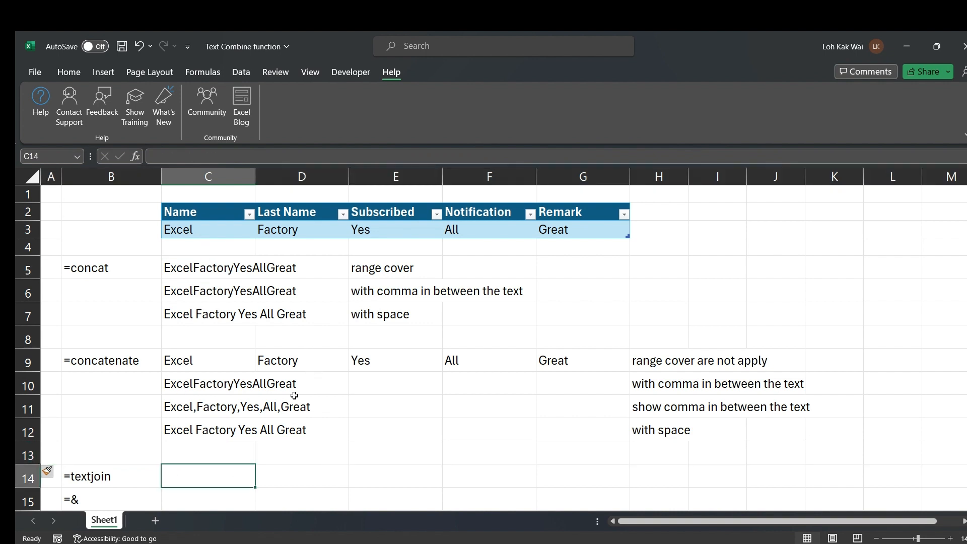
# Enter =TEXTJOIN("",TRUE,Table1) in C14, selecting the table data row as the text argument
pyautogui.scroll(-1, 294, 396)
pyautogui.scroll(1, 294, 391)
pyautogui.write('=')
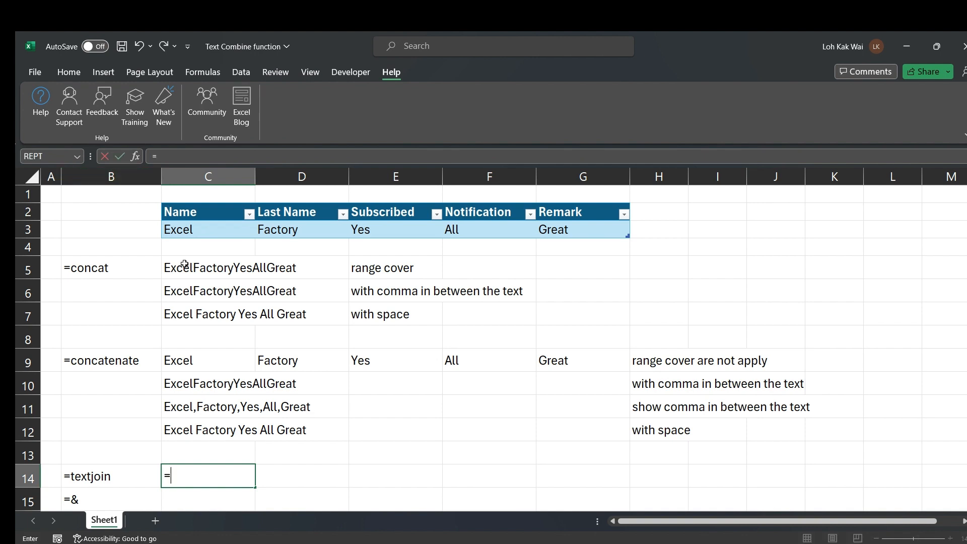
pyautogui.write('TEXTJOIN')
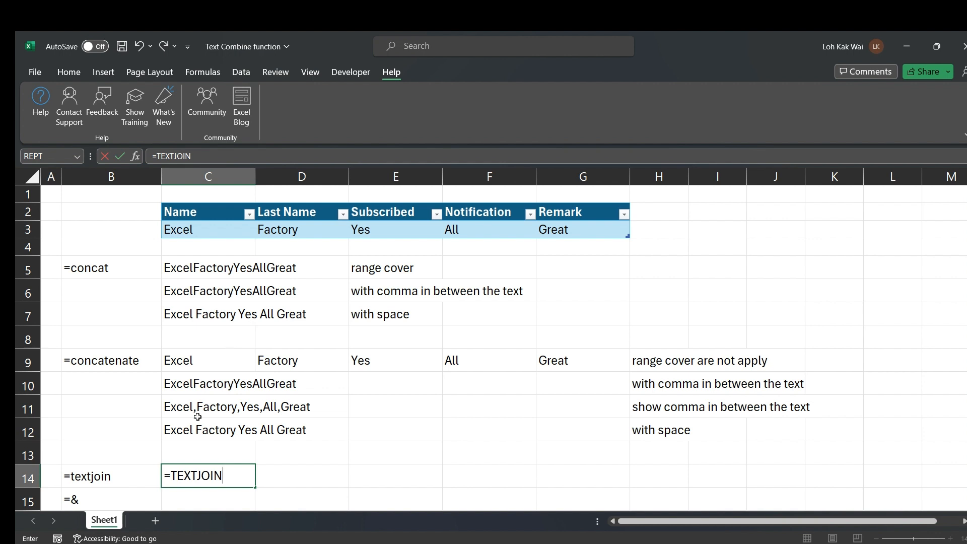
pyautogui.write('(')
pyautogui.scroll(-4, 559, 428)
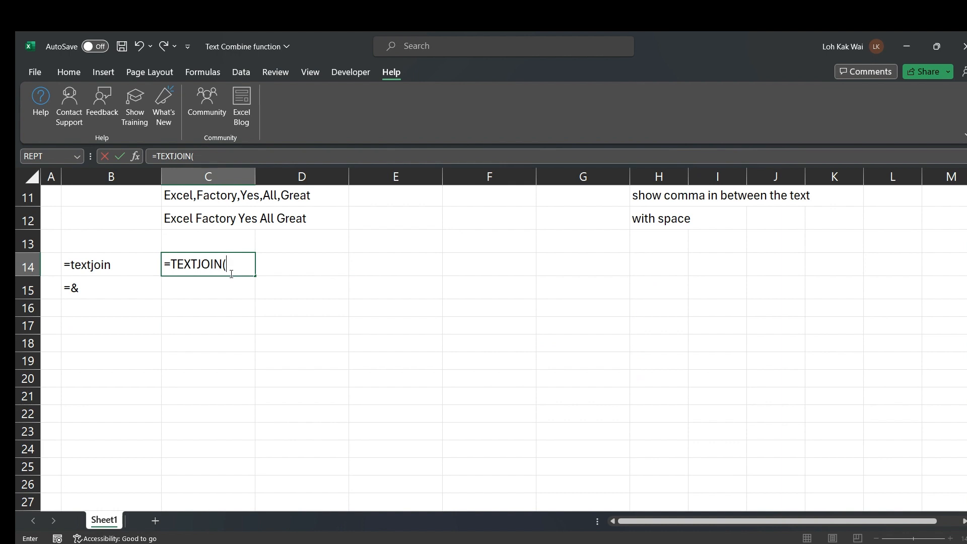
pyautogui.write('"')
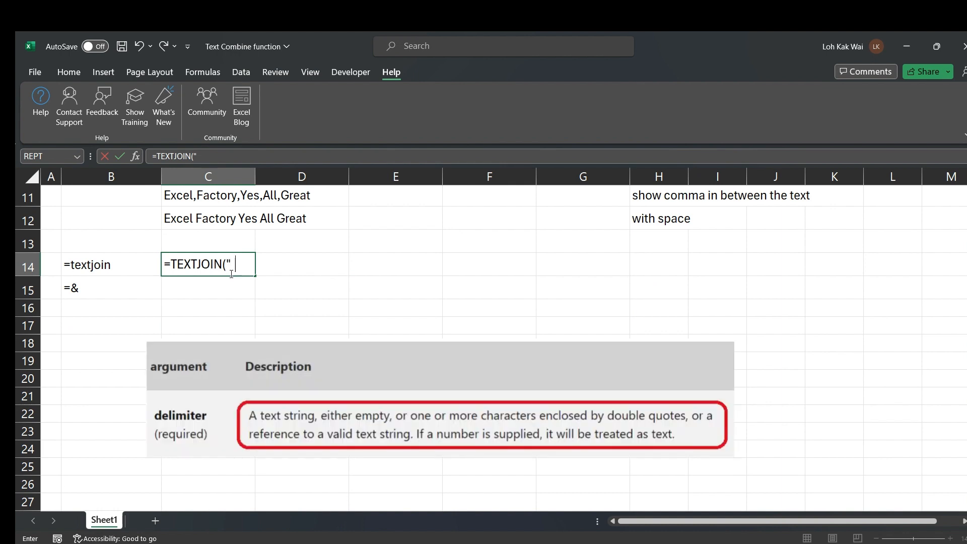
pyautogui.write('",')
pyautogui.write('TRUE')
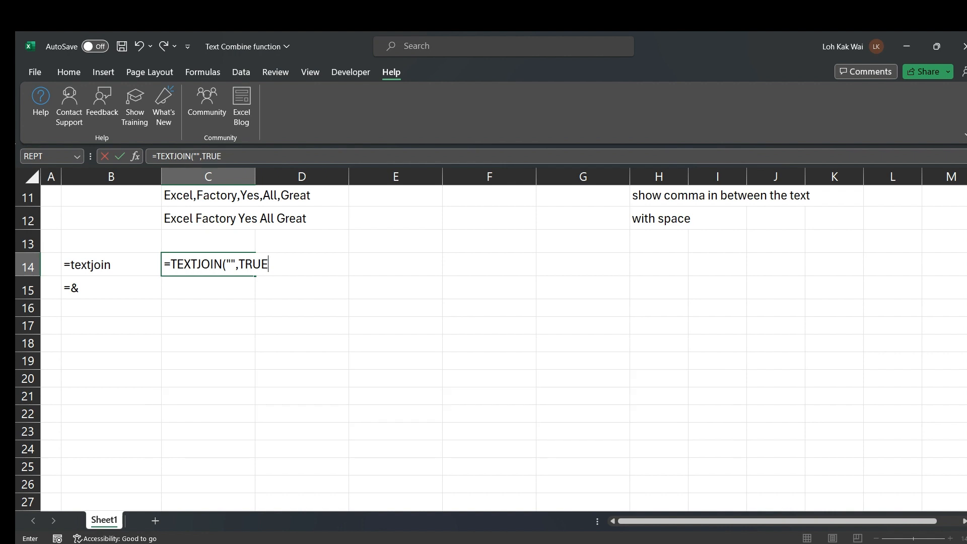
pyautogui.write(',')
pyautogui.scroll(1, 309, 309)
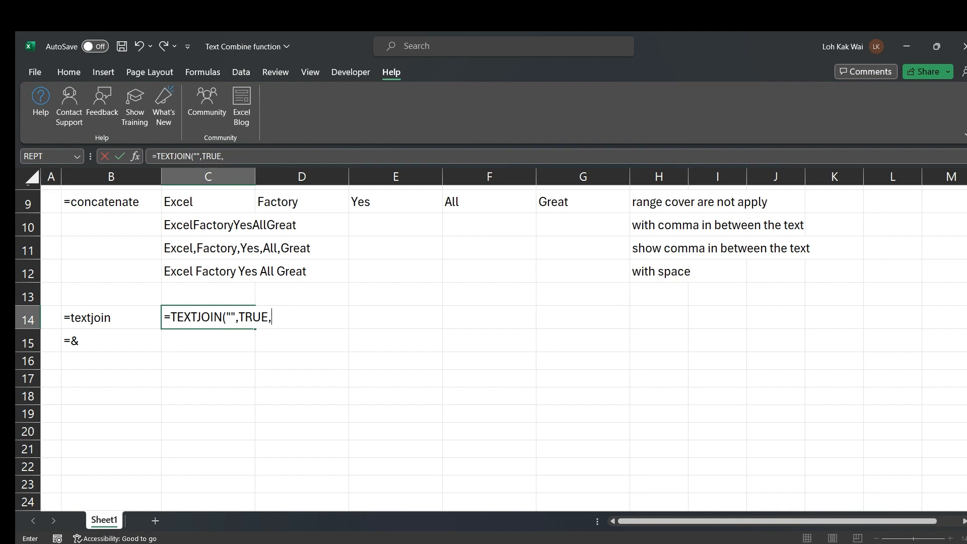
pyautogui.scroll(3, 526, 304)
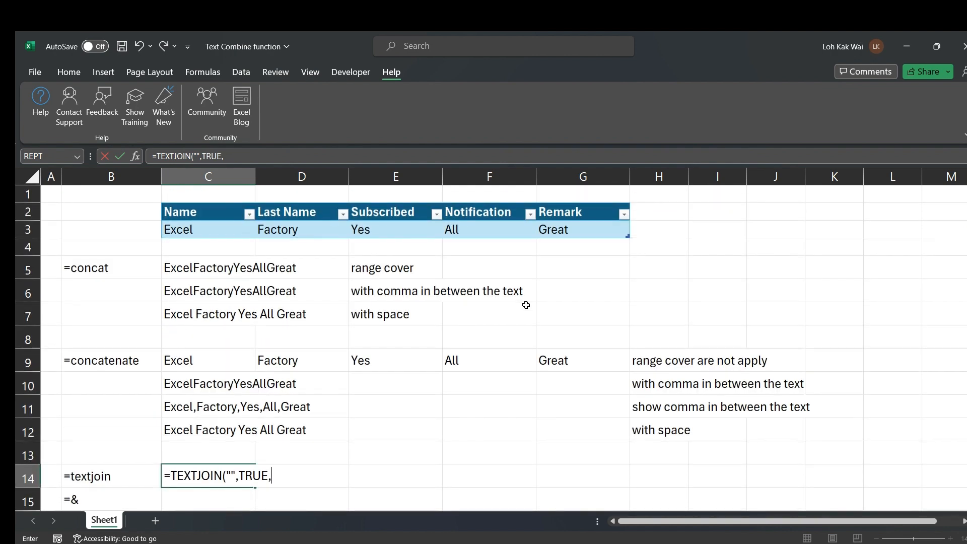
pyautogui.moveTo(224, 233); pyautogui.dragTo(550, 225)
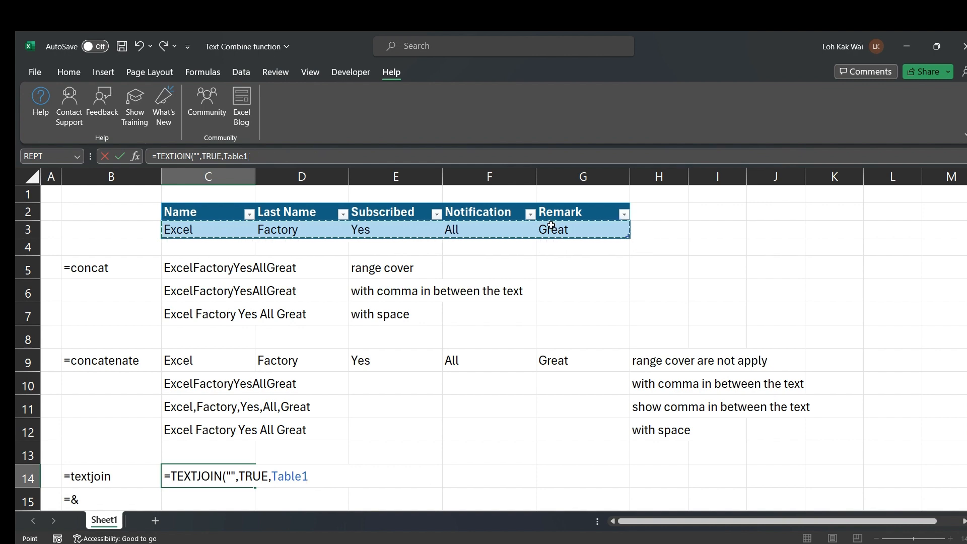
pyautogui.write(')')
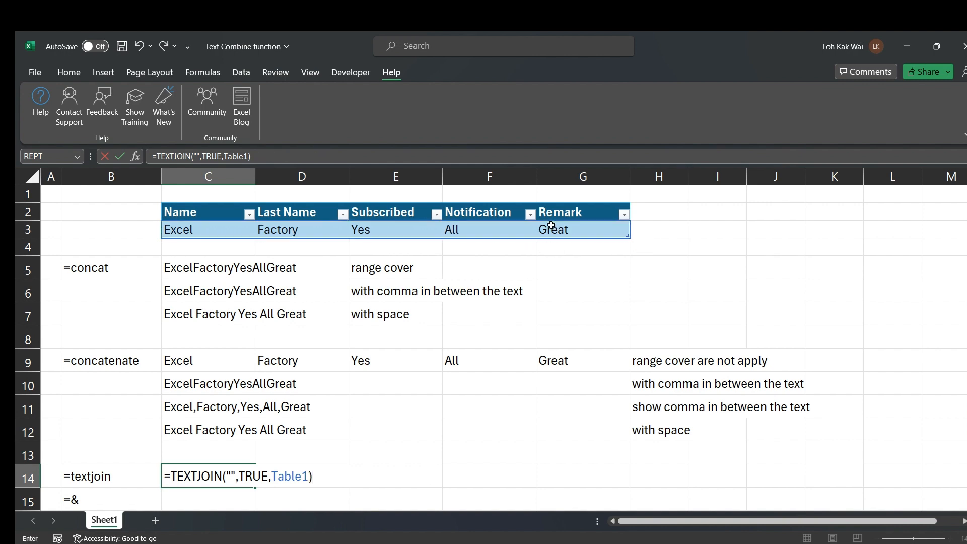
pyautogui.scroll(-3, 559, 252)
pyautogui.hotkey('shift', 'F3')
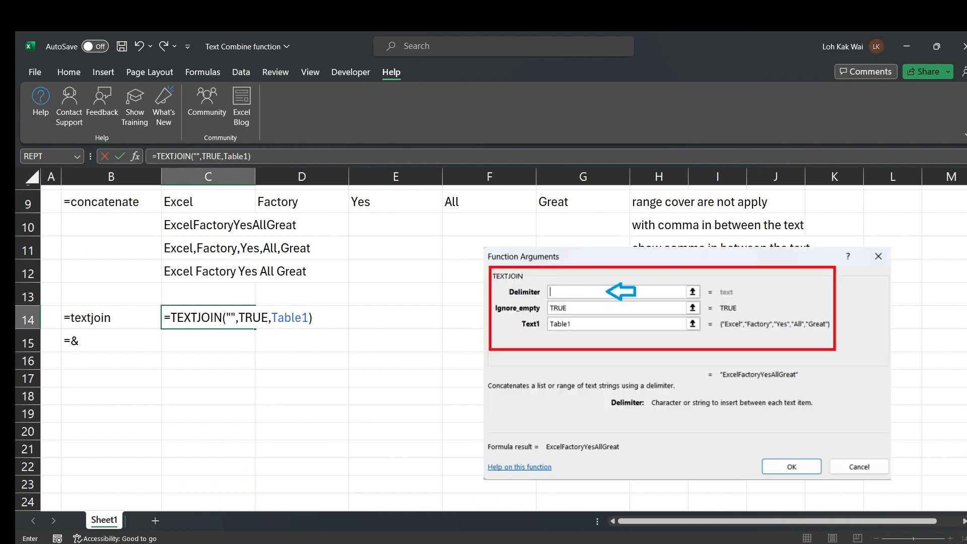
pyautogui.press('Return')
pyautogui.press('Up')
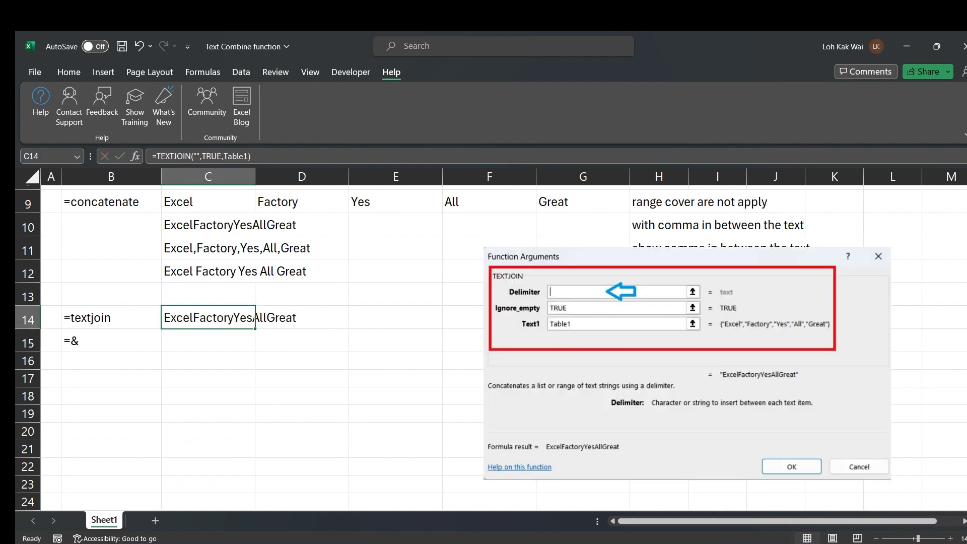
# Review the C14 TEXTJOIN formula and close the argument summary
pyautogui.click(190, 345)
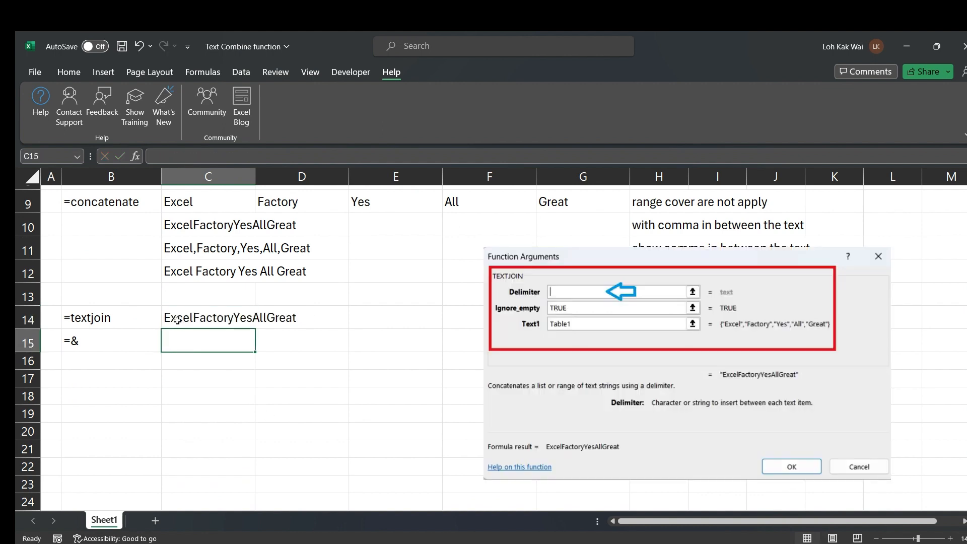
pyautogui.click(177, 320)
pyautogui.scroll(1, 191, 221)
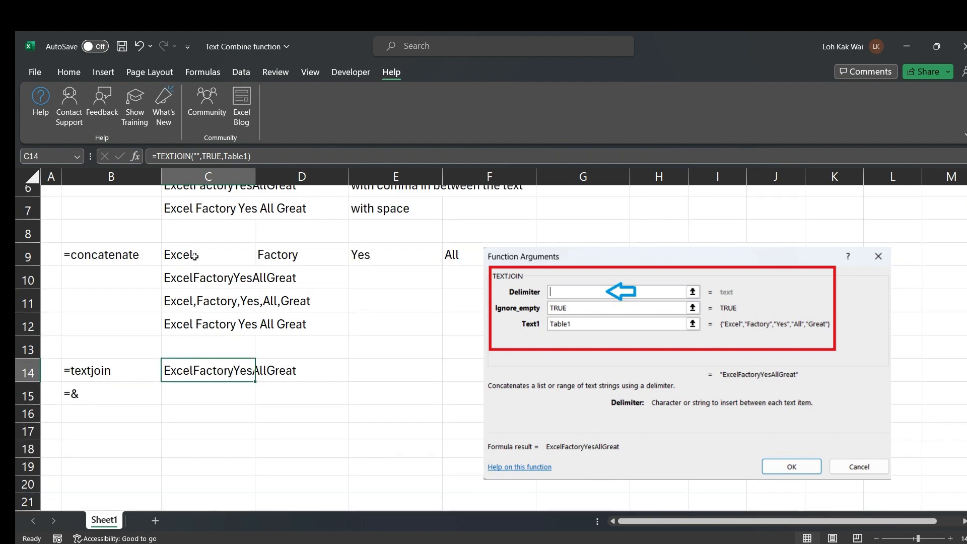
pyautogui.scroll(2, 206, 264)
pyautogui.press('Escape')
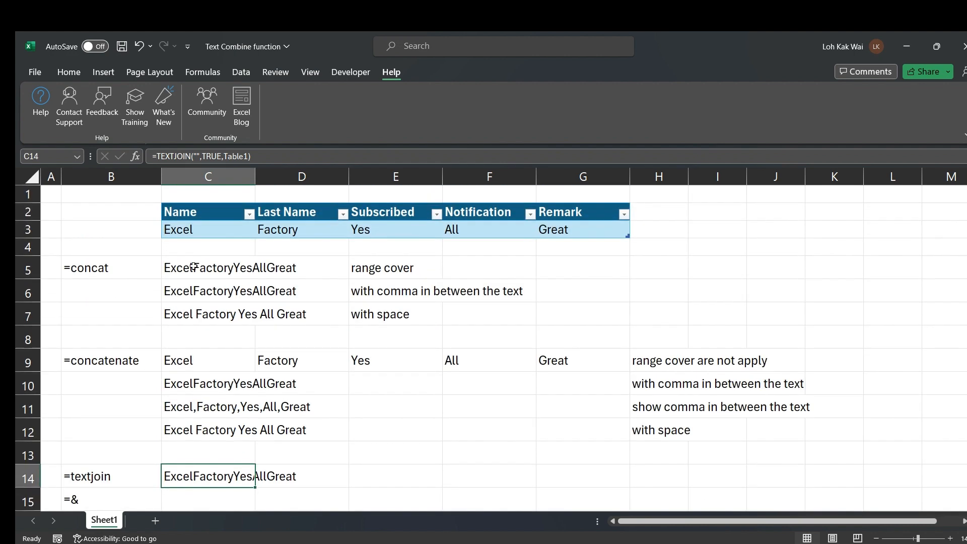
# Copy the range cover note from E5 into E14 beside the TEXTJOIN result
pyautogui.click(368, 267)
pyautogui.hotkey('ctrl', 'c')
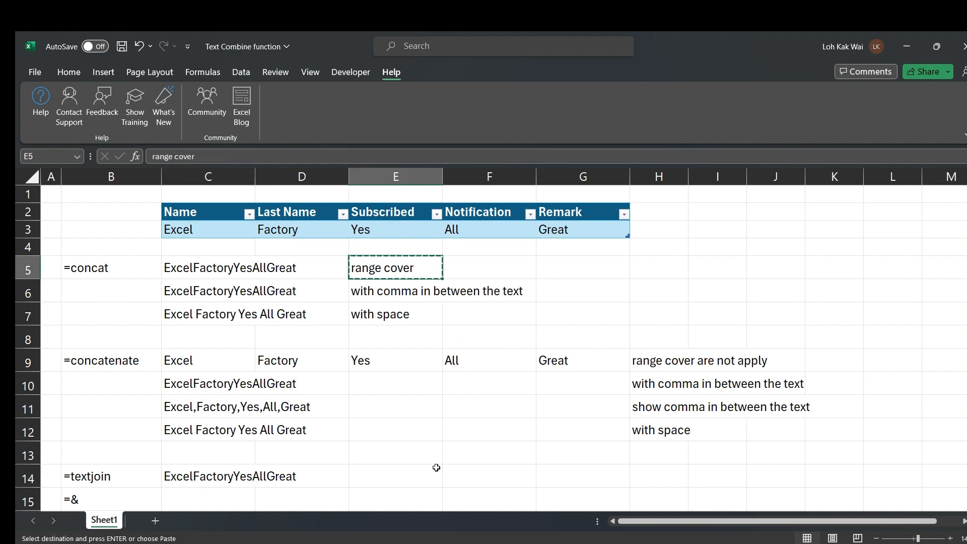
pyautogui.click(400, 471)
pyautogui.hotkey('ctrl', 'v')
pyautogui.press('Escape')
# Insert two blank rows above the =& label
pyautogui.scroll(-1, 581, 404)
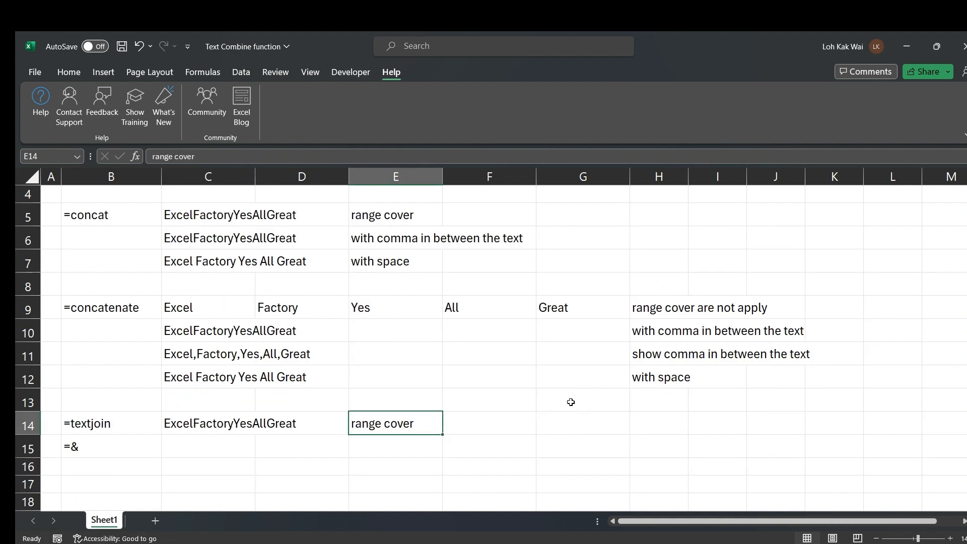
pyautogui.click(19, 446)
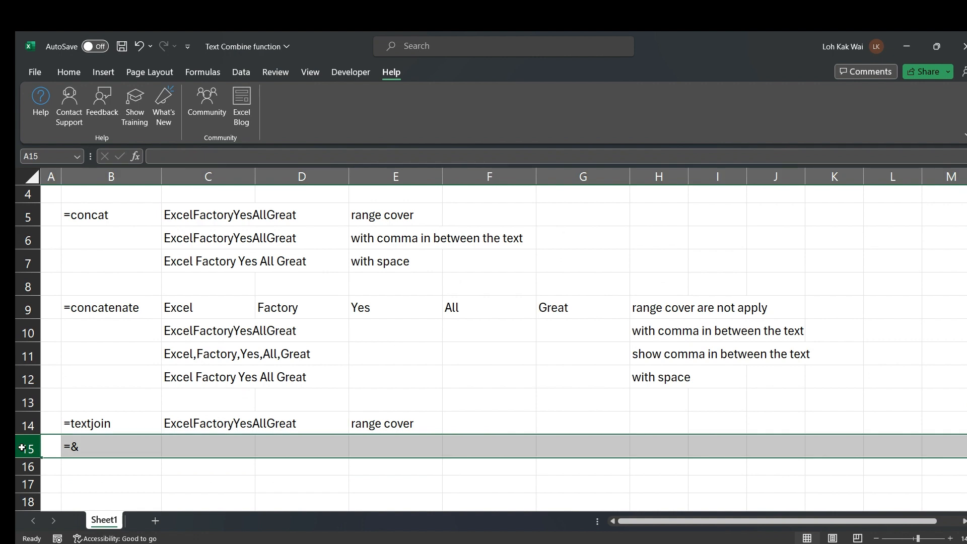
pyautogui.rightClick(18, 446)
pyautogui.click(54, 327)
pyautogui.rightClick(24, 446)
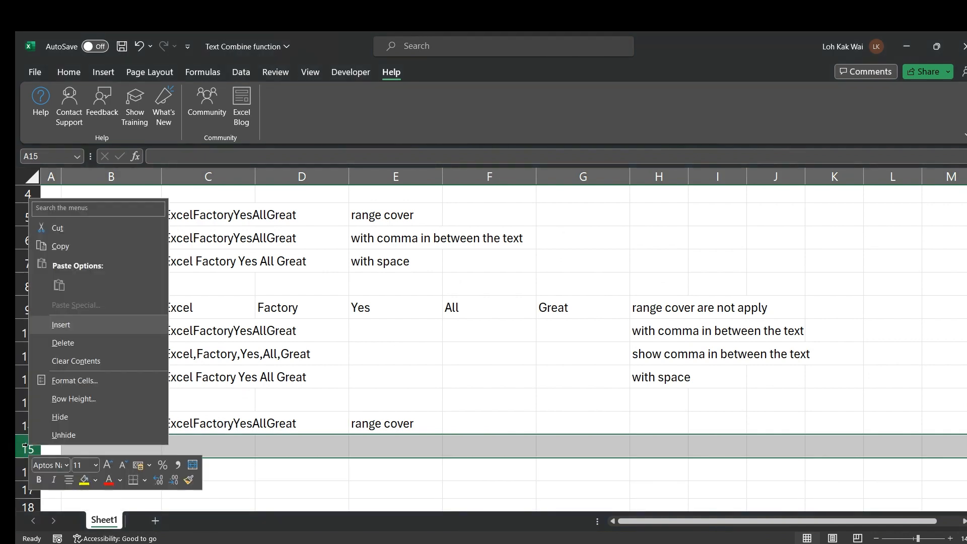
pyautogui.click(100, 325)
pyautogui.click(336, 306)
pyautogui.click(371, 239)
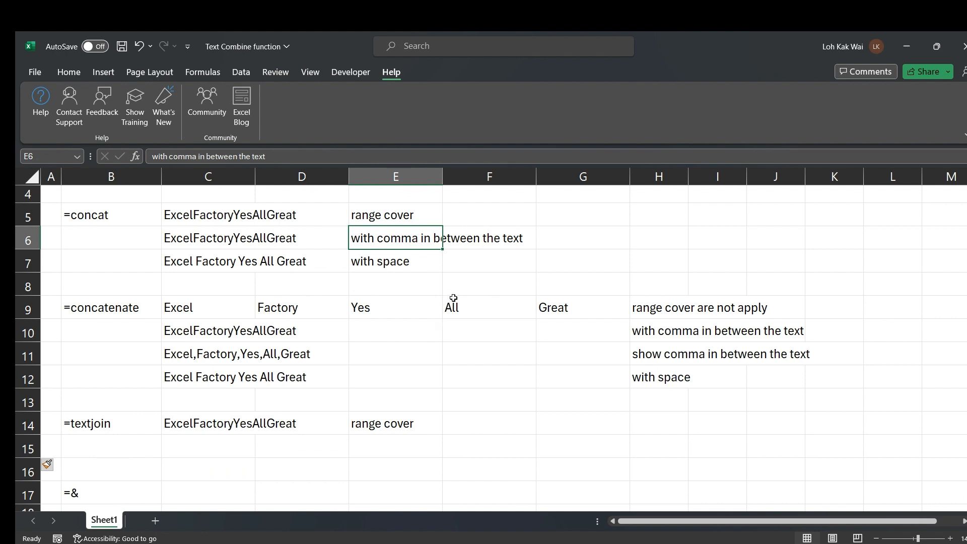
# Copy the C14 TEXTJOIN formula into C15 and remove its whole-table reference
pyautogui.click(176, 429)
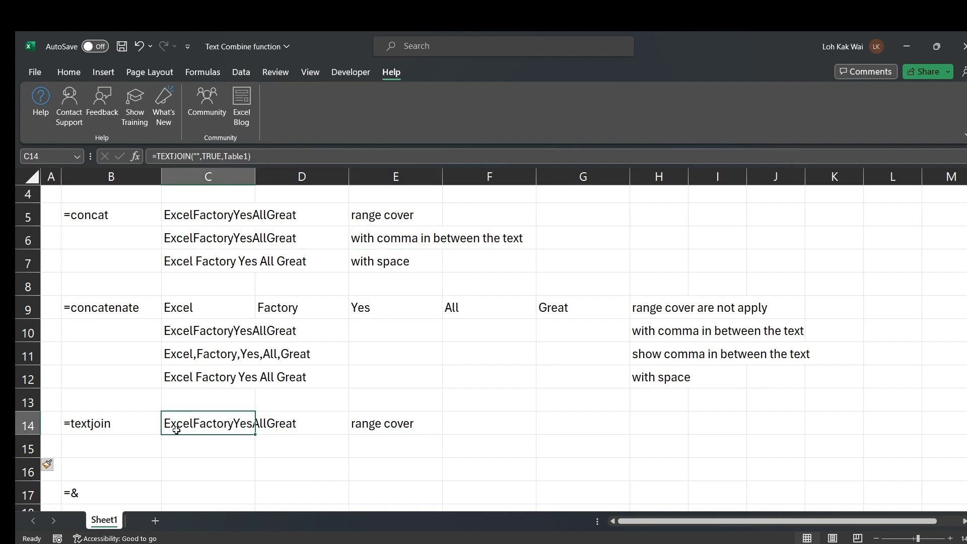
pyautogui.hotkey('ctrl', 'c')
pyautogui.click(178, 442)
pyautogui.hotkey('ctrl', 'v')
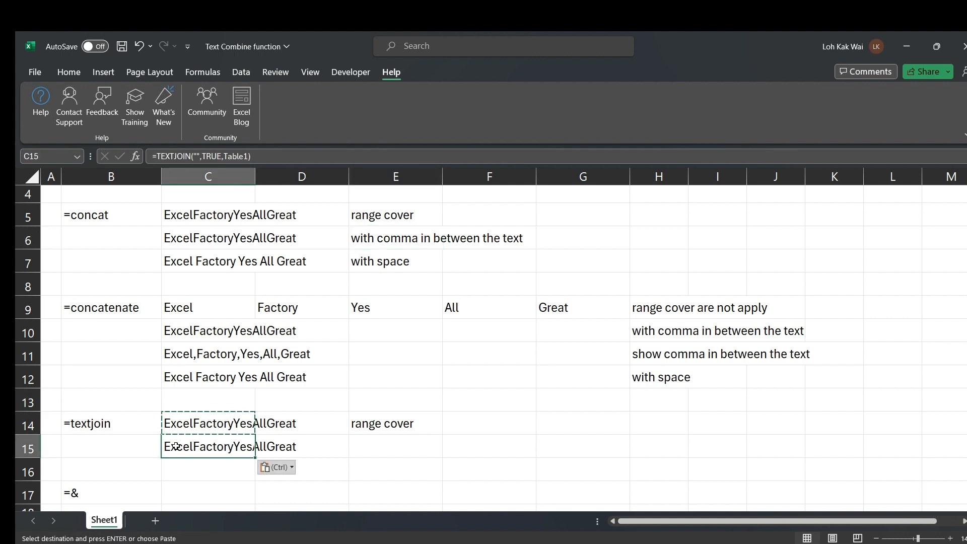
pyautogui.press('Escape')
pyautogui.click(259, 156)
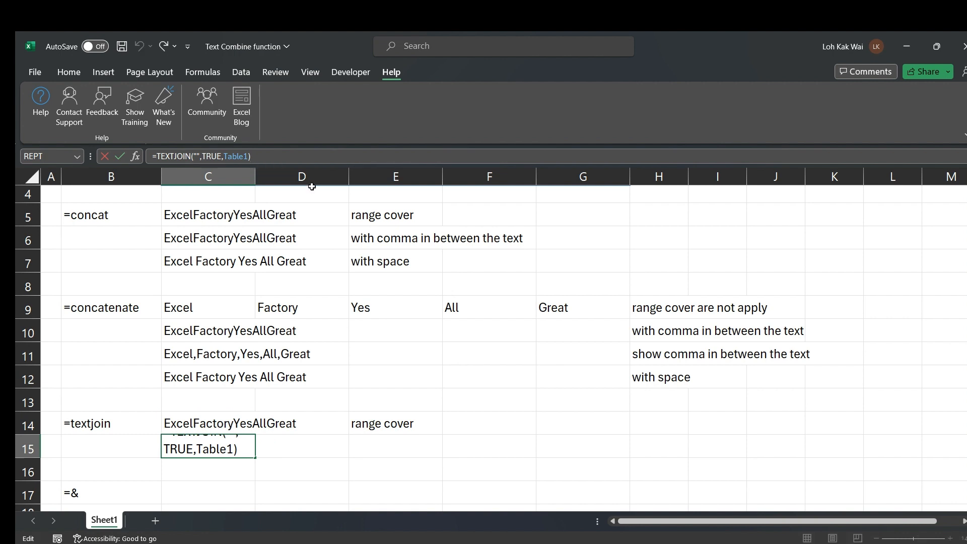
pyautogui.press('BackSpace')
pyautogui.press('BackSpace')
pyautogui.press('BackSpace')
pyautogui.press('BackSpace')
pyautogui.press('BackSpace')
pyautogui.press('BackSpace')
pyautogui.press('BackSpace')
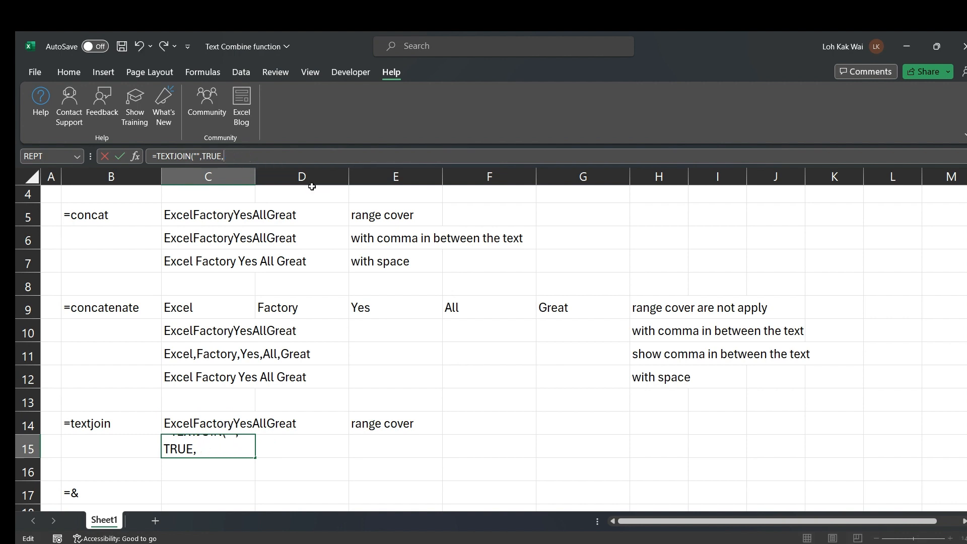
# Complete C15 with the Name, Last Name, Subscribed, Notification and Remark columns as TEXTJOIN arguments
pyautogui.scroll(1, 194, 277)
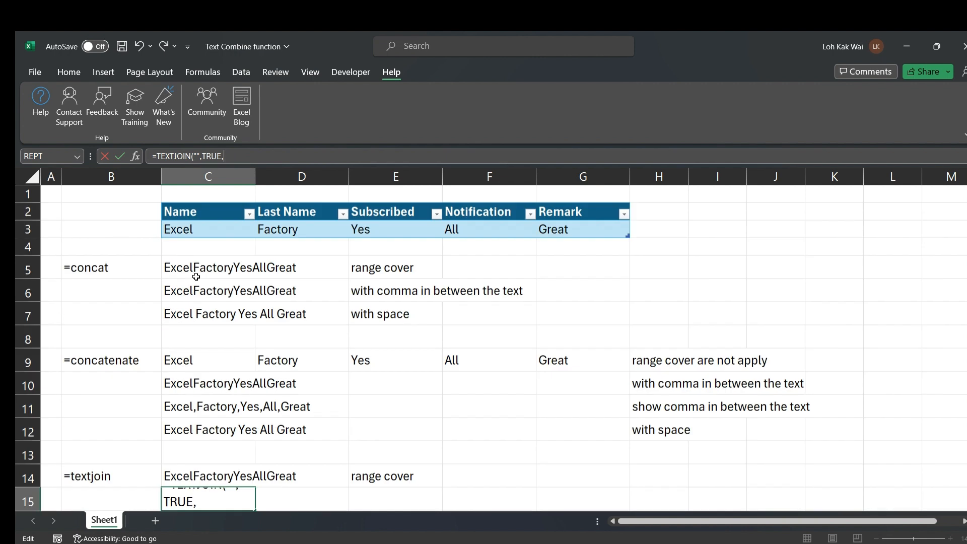
pyautogui.click(208, 230)
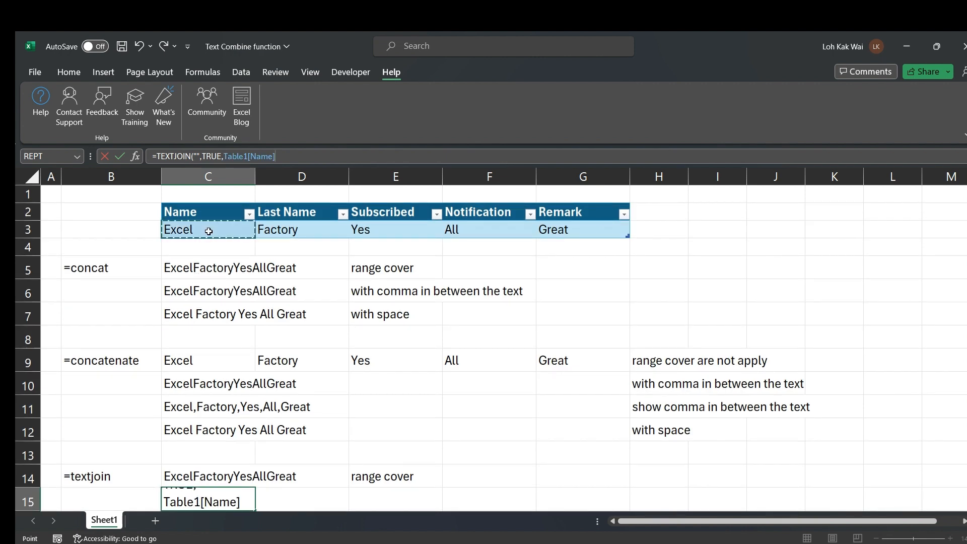
pyautogui.write(',')
pyautogui.click(283, 227)
pyautogui.write(',')
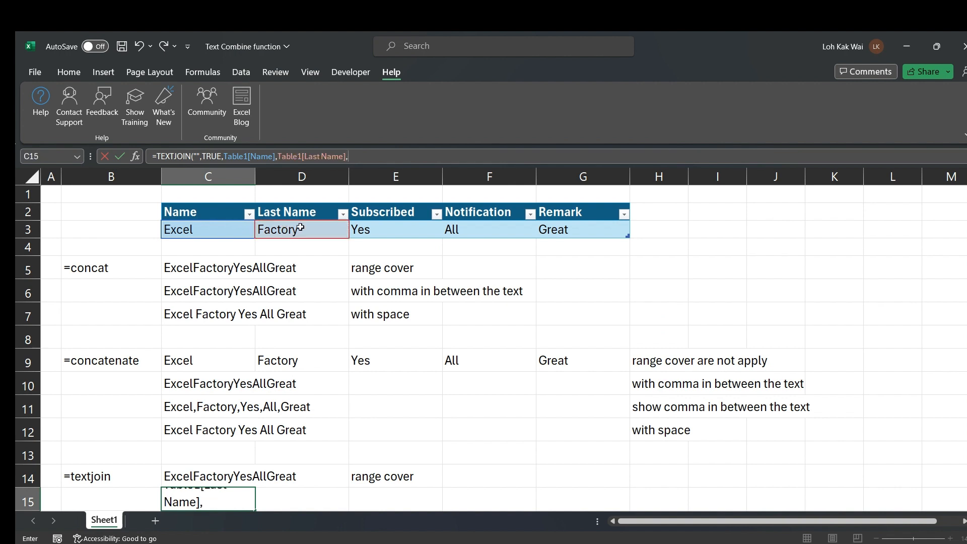
pyautogui.click(380, 231)
pyautogui.write(',')
pyautogui.click(457, 230)
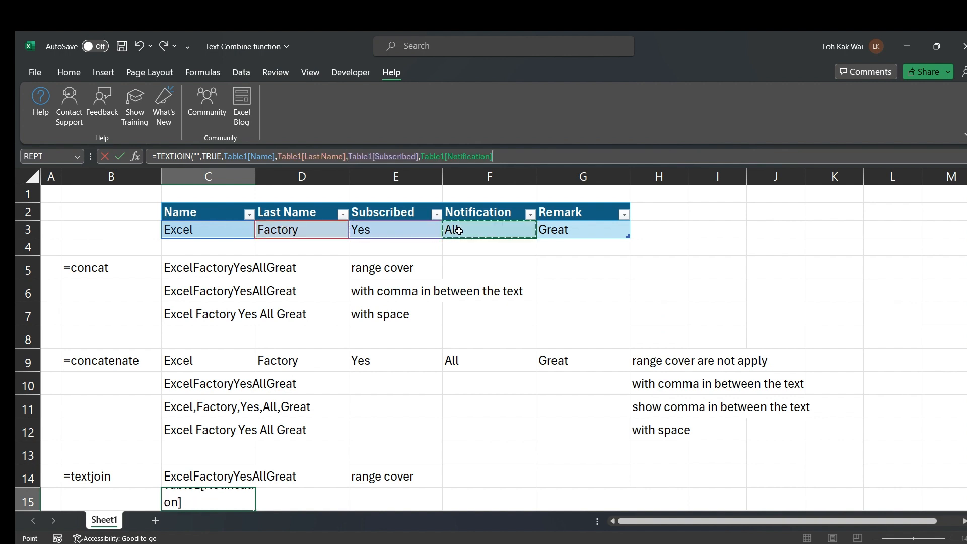
pyautogui.write(',')
pyautogui.click(563, 230)
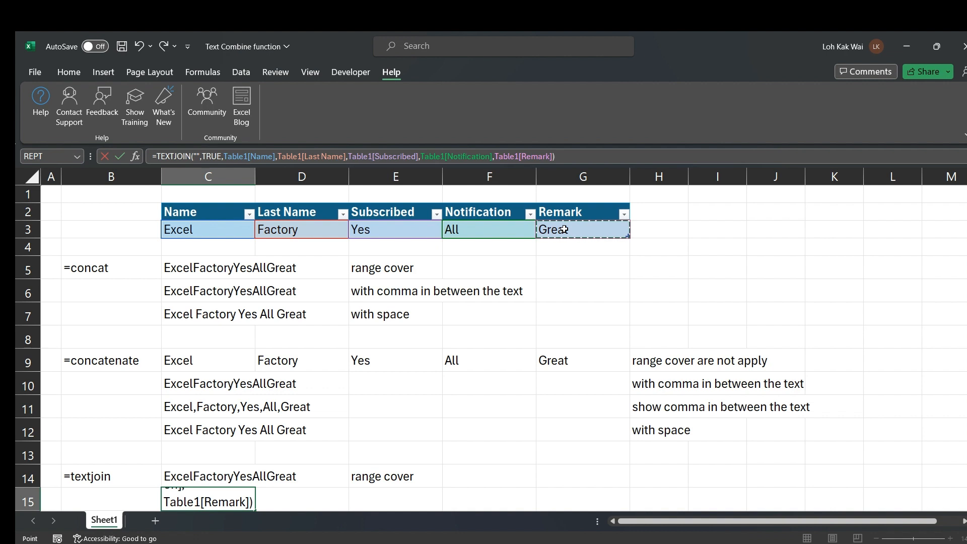
pyautogui.write(')')
pyautogui.press('Return')
pyautogui.press('Up')
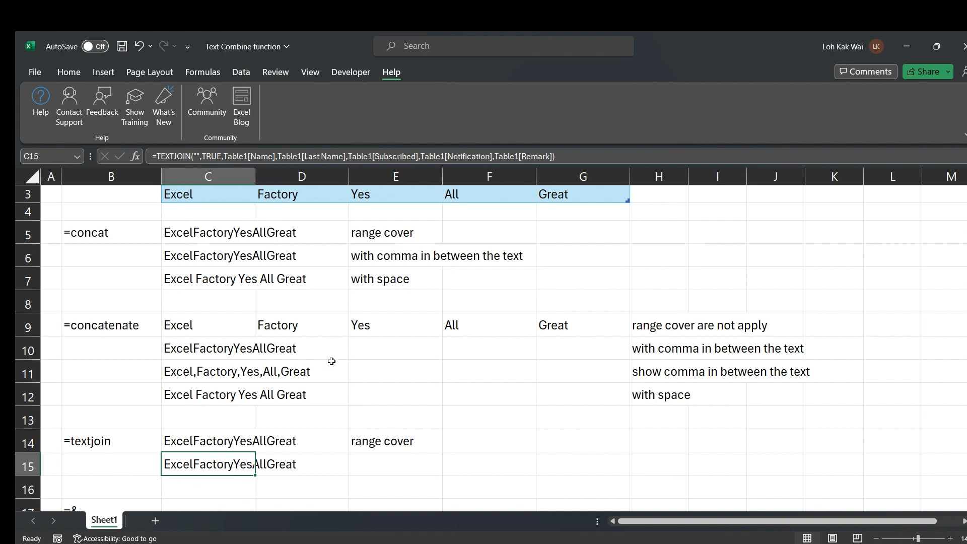
# Copy the "with comma in between the text" note from E6 into E15, then review C15
pyautogui.click(368, 254)
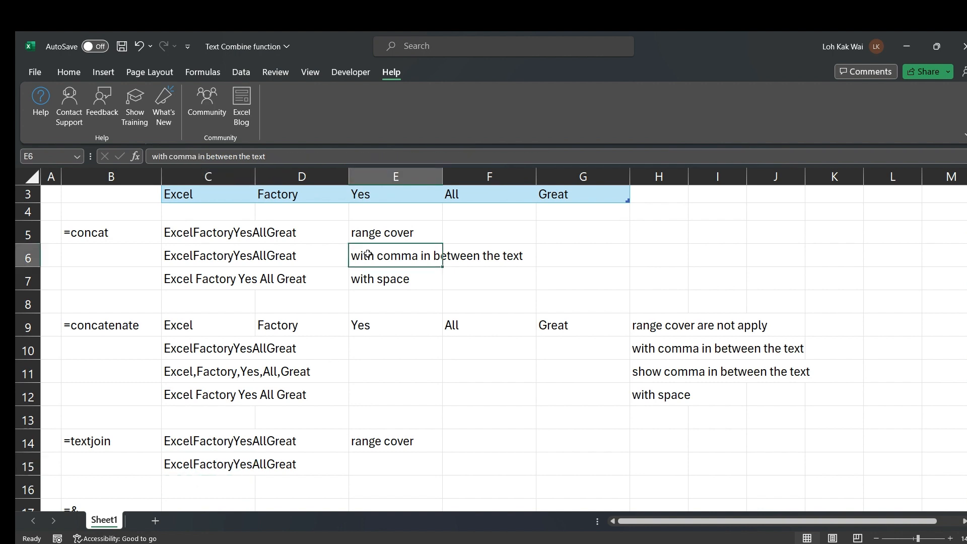
pyautogui.hotkey('ctrl', 'c')
pyautogui.click(369, 461)
pyautogui.hotkey('ctrl', 'v')
pyautogui.press('Escape')
pyautogui.scroll(-1, 526, 393)
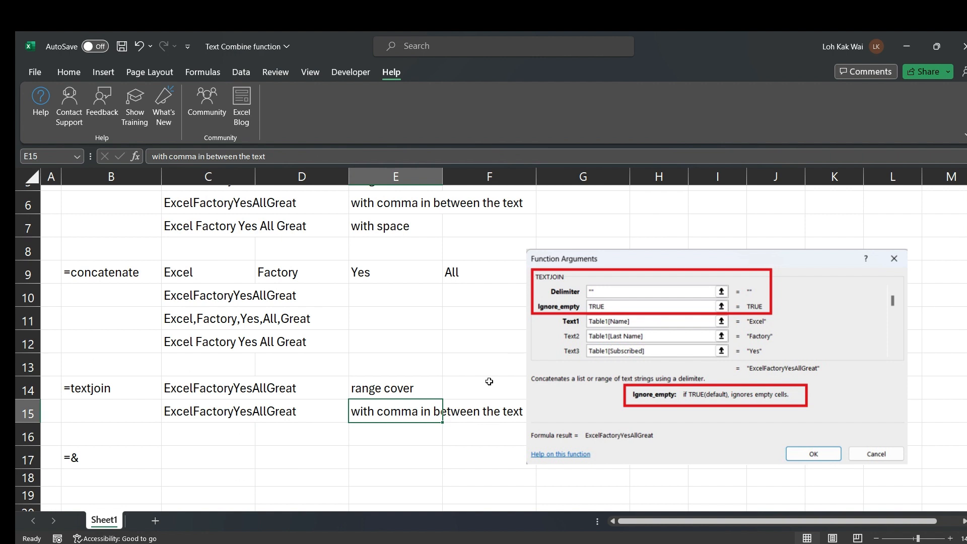
pyautogui.click(180, 414)
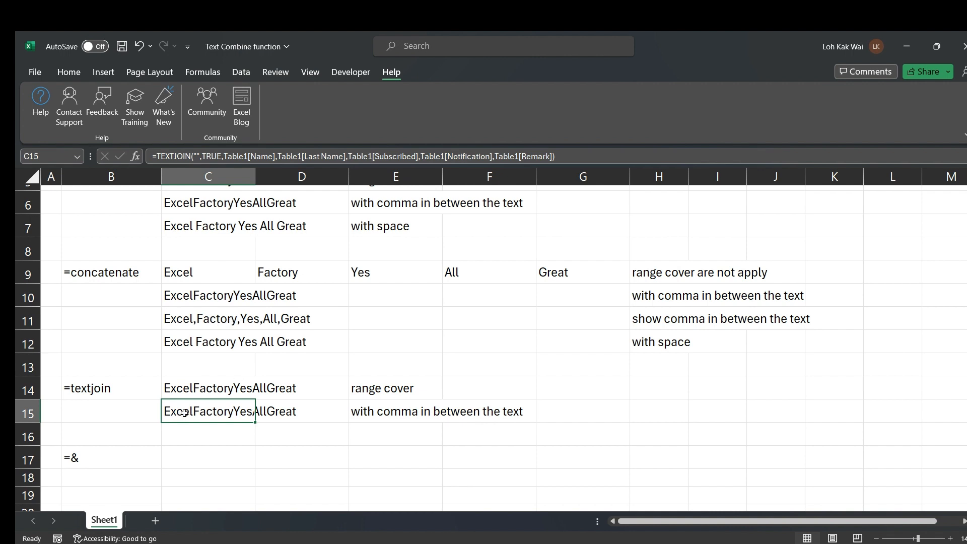
# Copy the C15 TEXTJOIN formula into C16
pyautogui.hotkey('ctrl', 'c')
pyautogui.click(181, 434)
pyautogui.hotkey('ctrl', 'v')
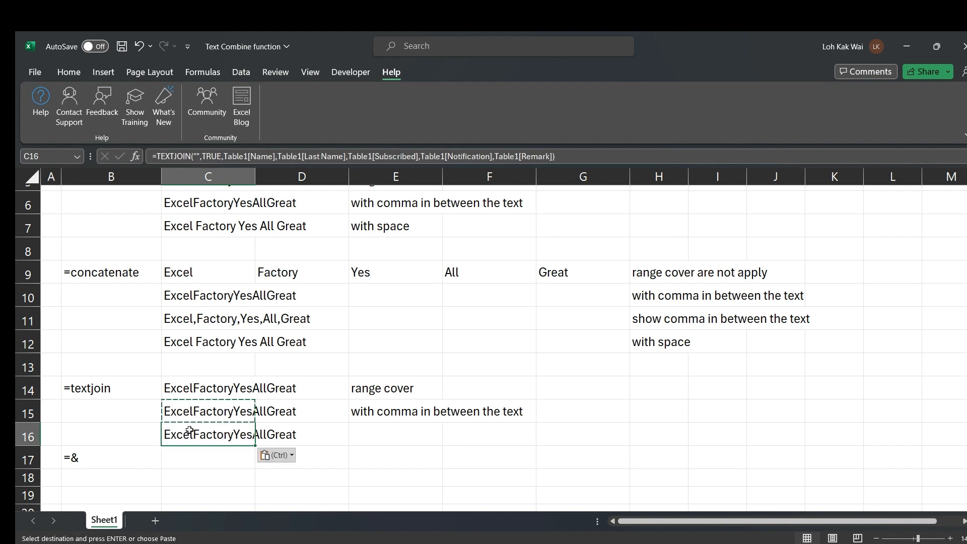
pyautogui.press('Escape')
pyautogui.doubleClick(212, 434)
pyautogui.scroll(1, 366, 381)
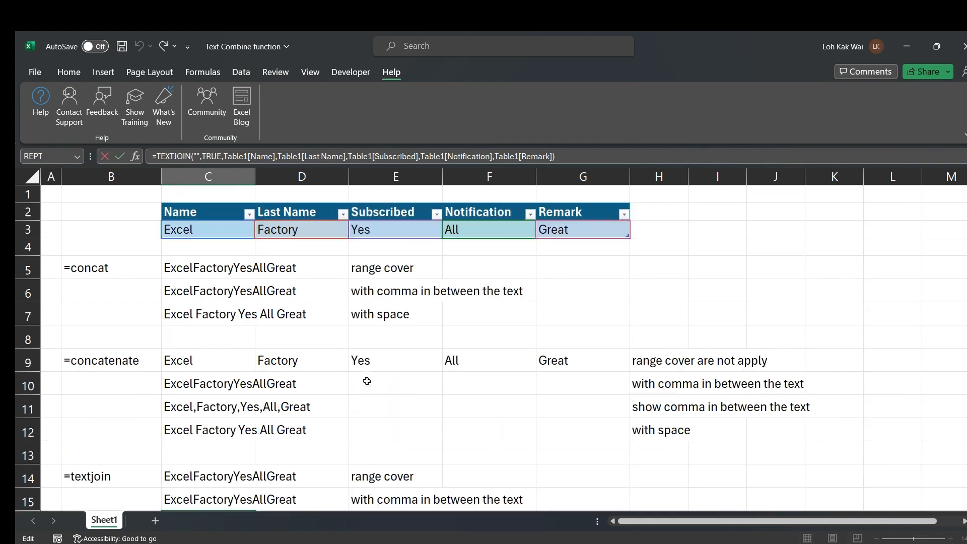
pyautogui.scroll(-1, 366, 381)
pyautogui.press('Escape')
pyautogui.scroll(-1, 366, 381)
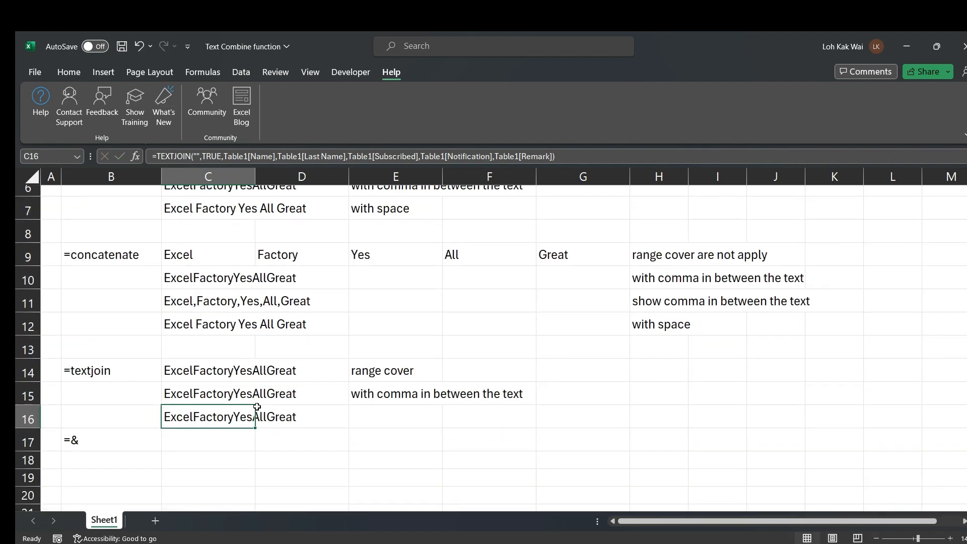
# Rebuild C16's TEXTJOIN with " " between Name, Last Name, Subscribed, Notification and Remark
pyautogui.click(665, 155)
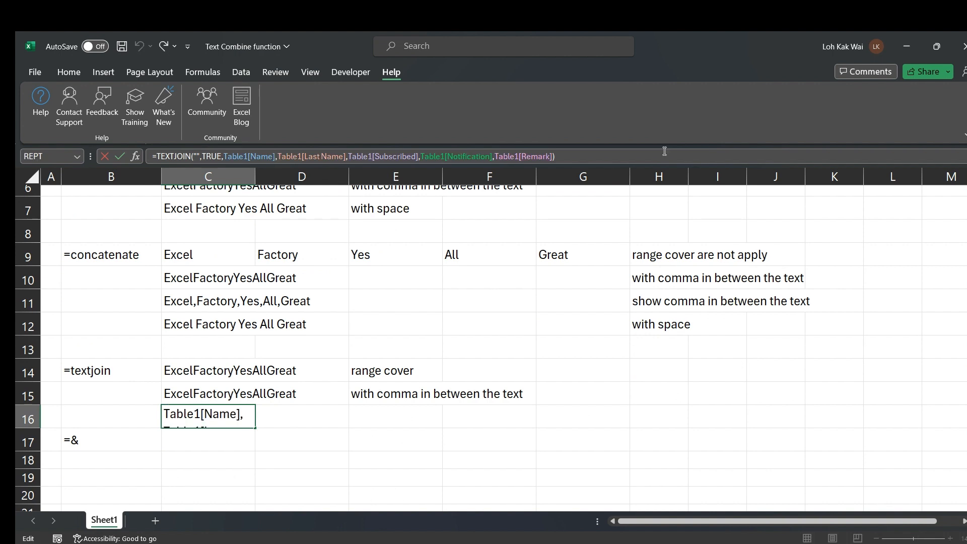
pyautogui.moveTo(575, 155); pyautogui.dragTo(280, 157)
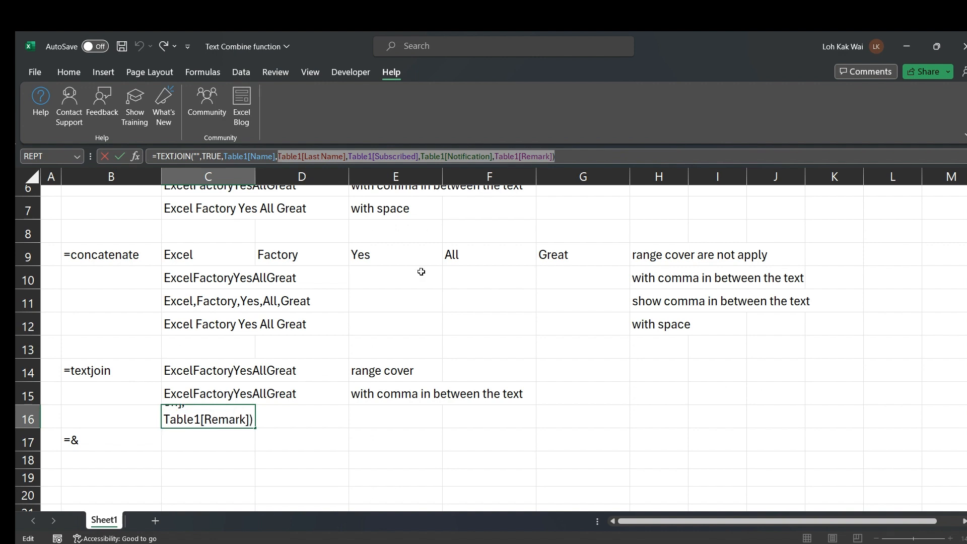
pyautogui.write('"')
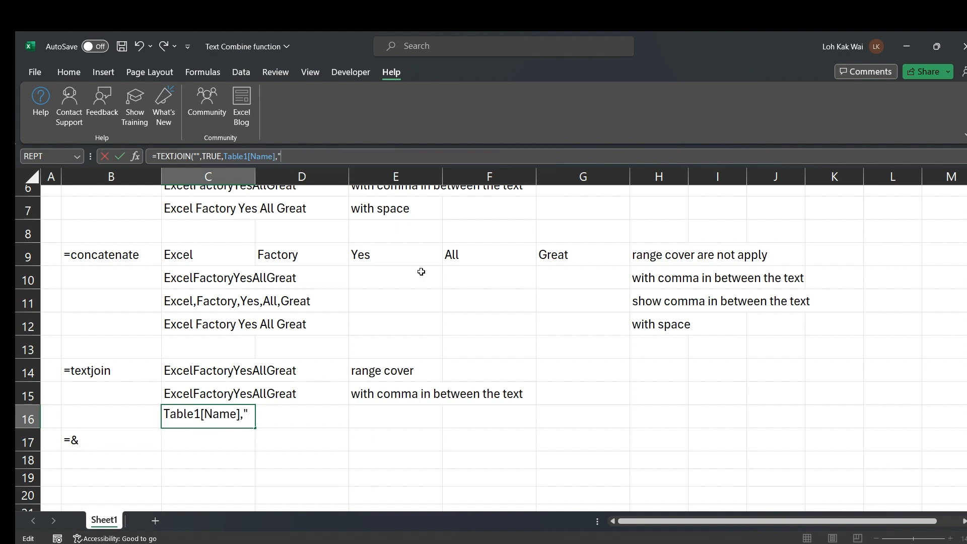
pyautogui.write(' ",')
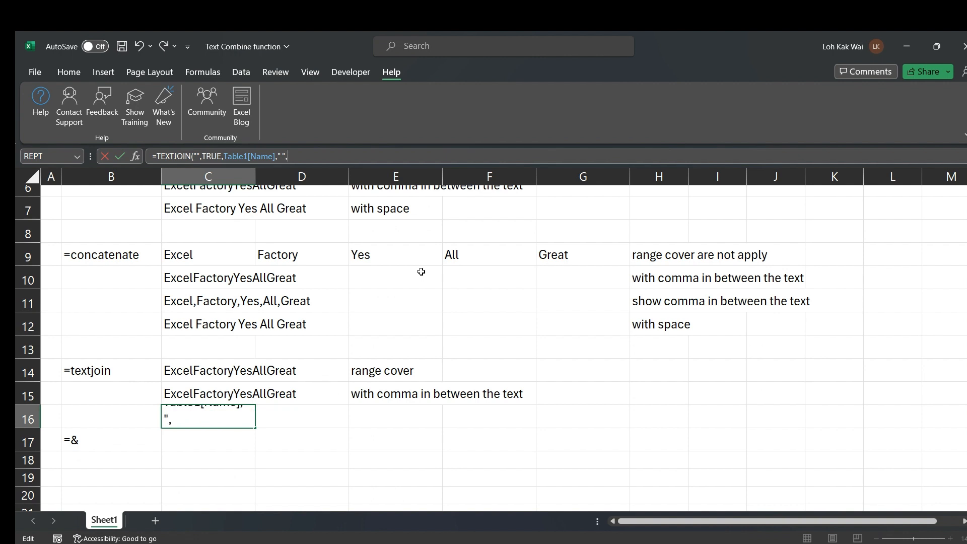
pyautogui.scroll(2, 285, 277)
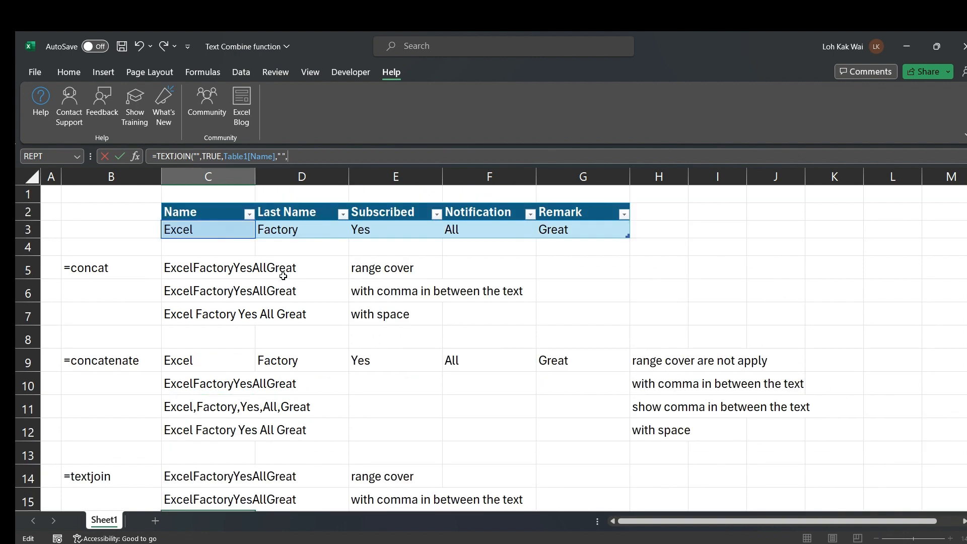
pyautogui.click(293, 231)
pyautogui.write(',')
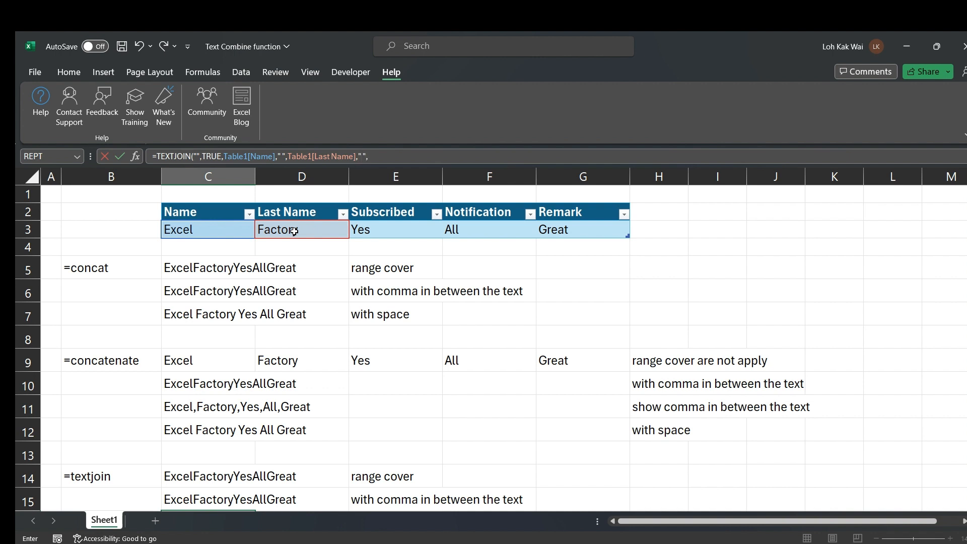
pyautogui.write('" ",')
pyautogui.click(409, 229)
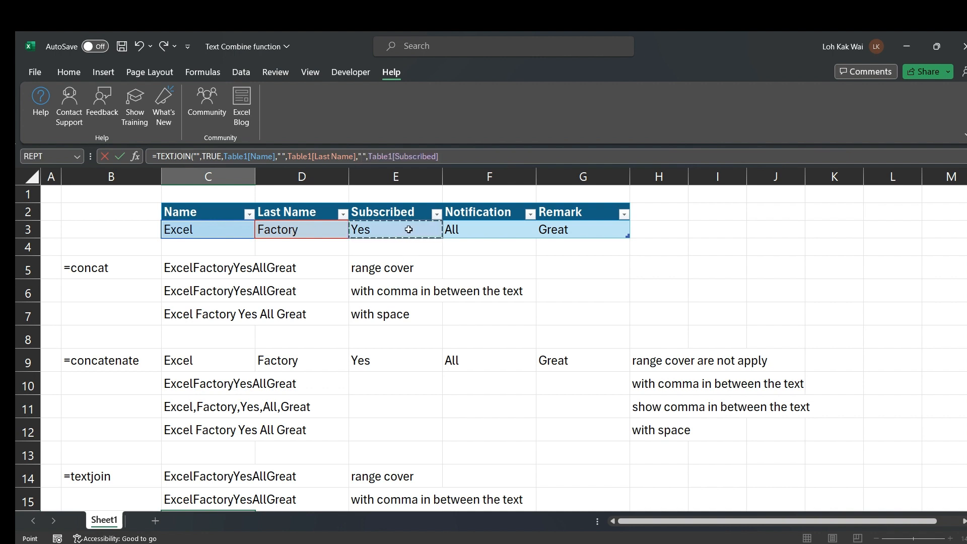
pyautogui.write('," ",')
pyautogui.click(456, 230)
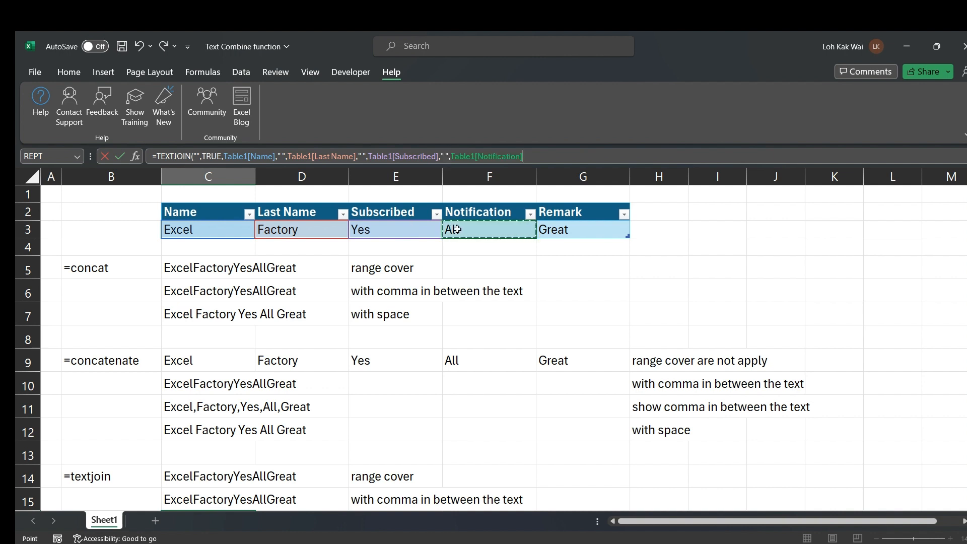
pyautogui.write('," ",')
pyautogui.click(593, 230)
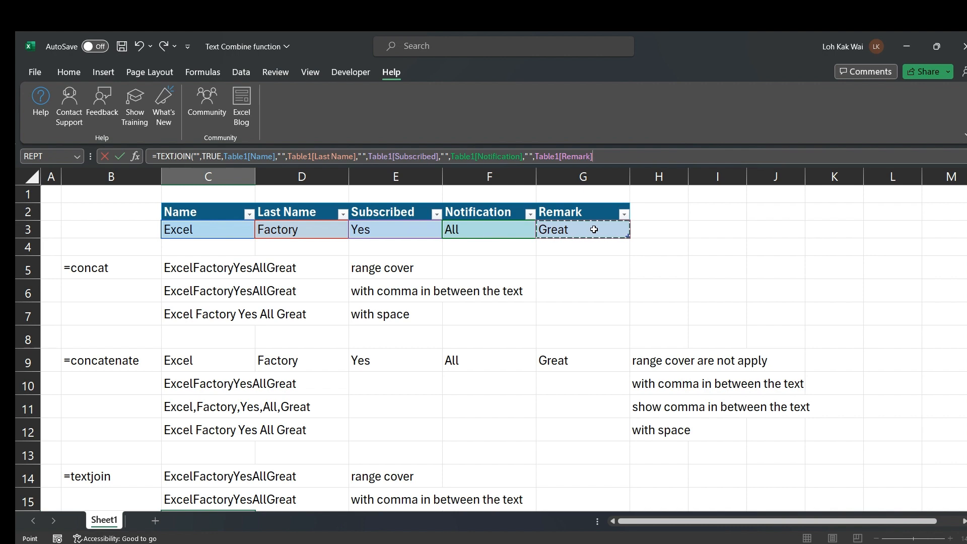
pyautogui.write(')')
pyautogui.press('Return')
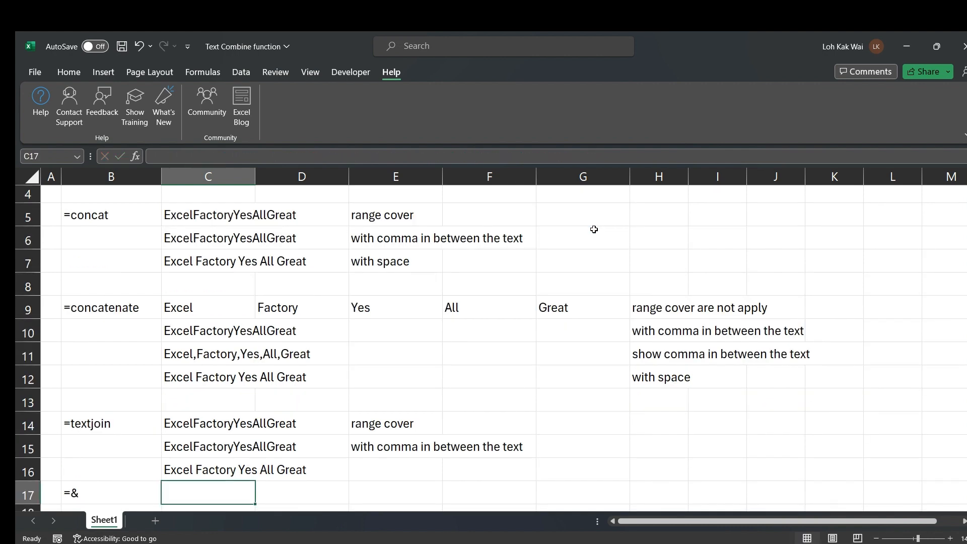
# Copy the 'with space' note from H12 into E16 beside the spaced result
pyautogui.press('Up')
pyautogui.scroll(-2, 334, 371)
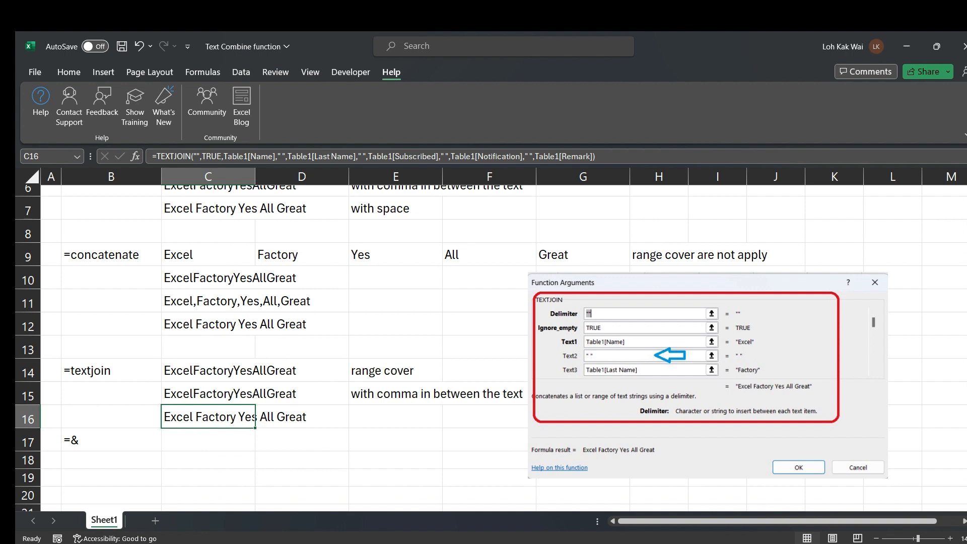
pyautogui.click(658, 324)
pyautogui.hotkey('ctrl', 'c')
pyautogui.click(378, 416)
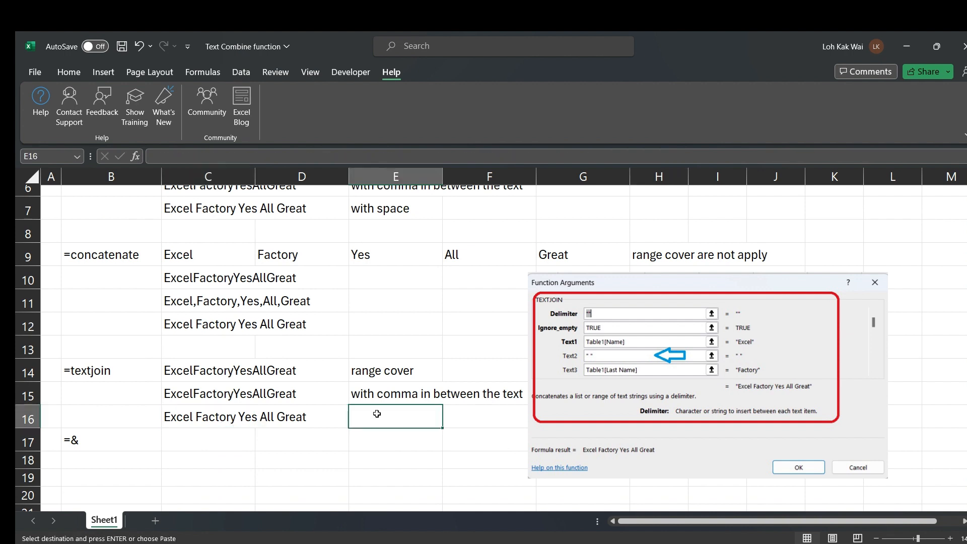
pyautogui.hotkey('ctrl', 'v')
pyautogui.press('Escape')
pyautogui.scroll(1, 413, 394)
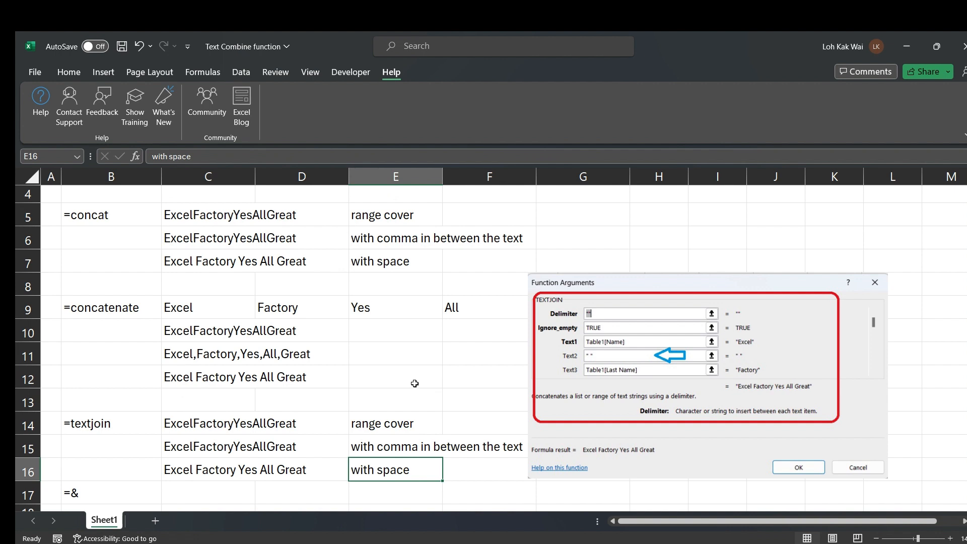
pyautogui.scroll(-1, 219, 435)
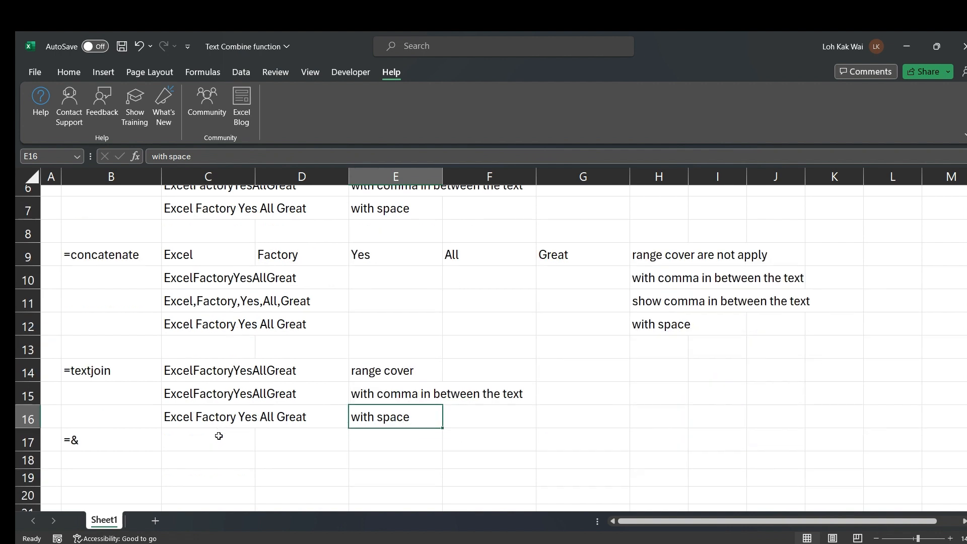
# Insert a blank row 16 above the with-space example
pyautogui.click(25, 440)
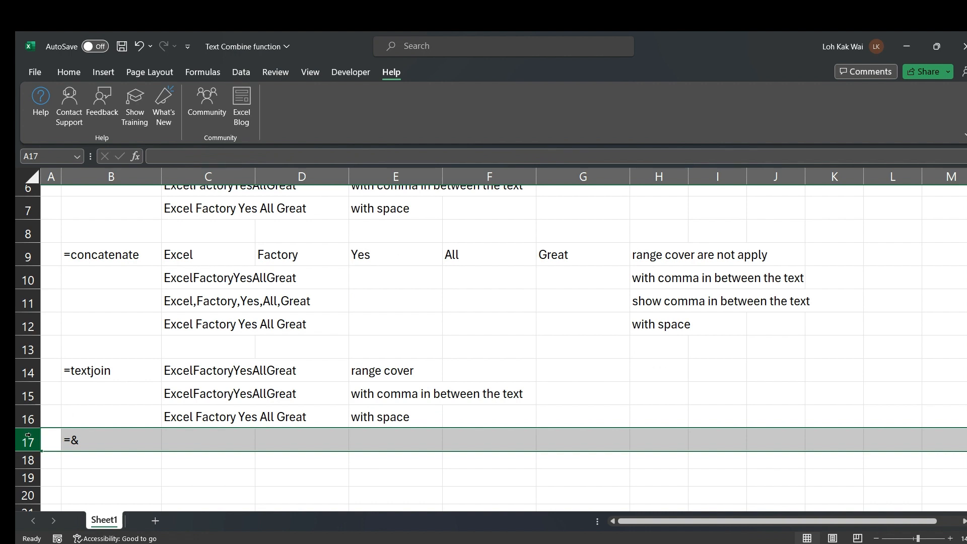
pyautogui.click(25, 418)
pyautogui.rightClick(25, 418)
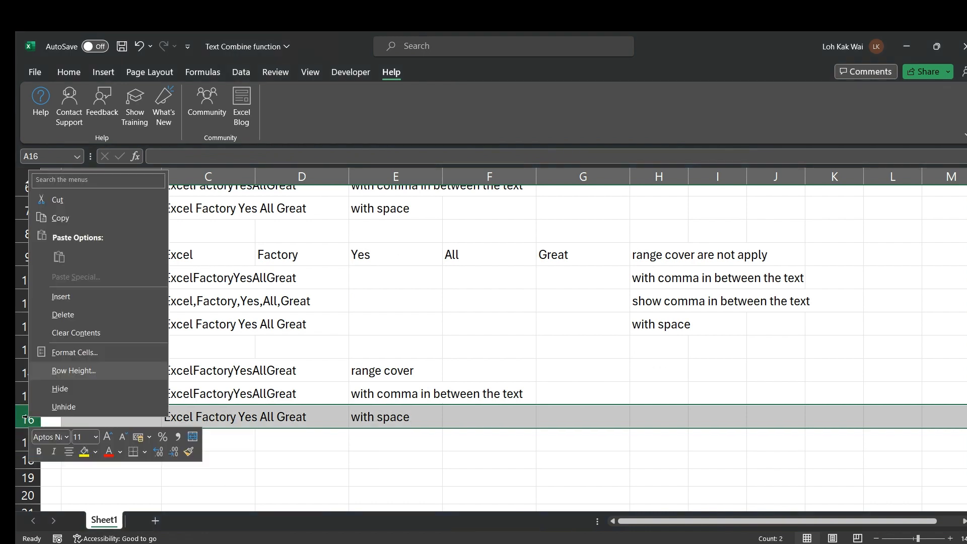
pyautogui.click(76, 296)
# Copy the spaced TEXTJOIN from C17 into the new C16 and select its column references
pyautogui.click(185, 421)
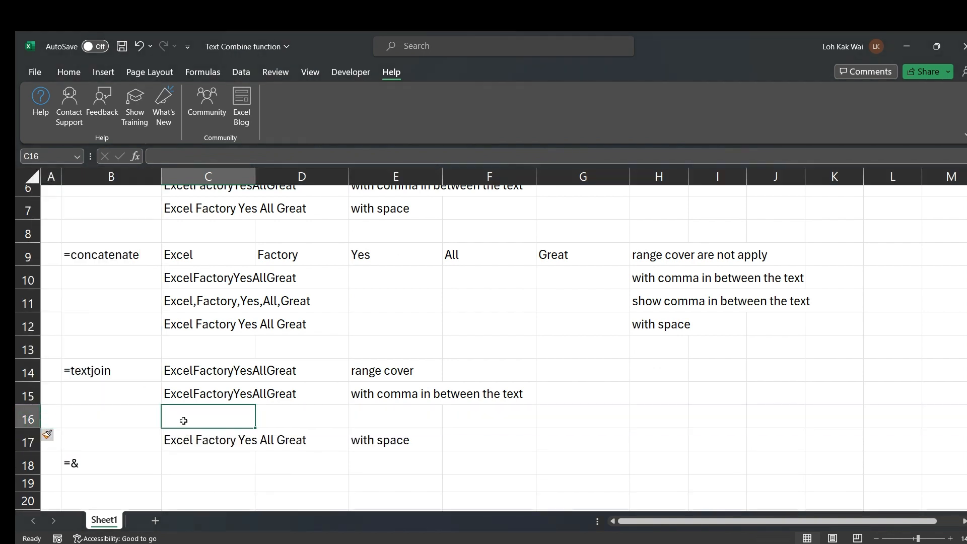
pyautogui.click(170, 309)
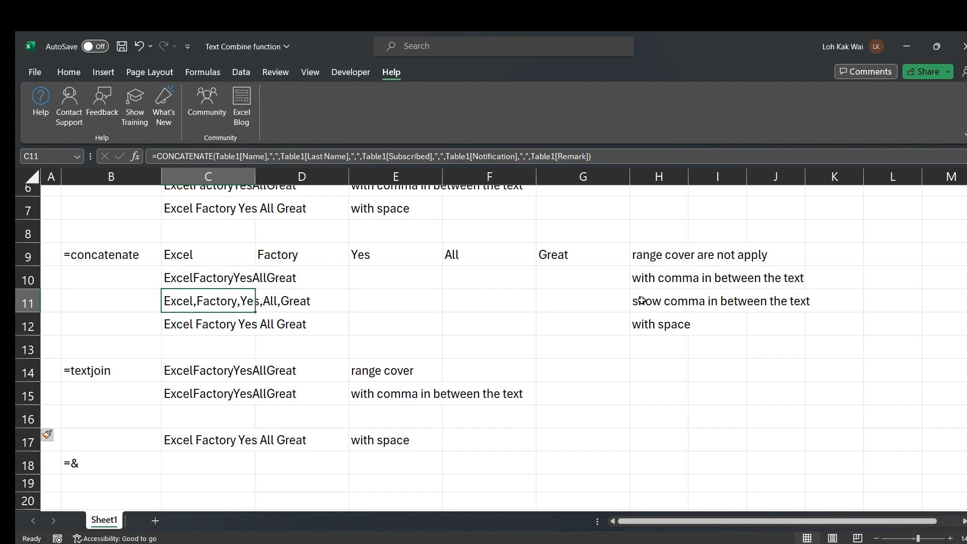
pyautogui.click(175, 440)
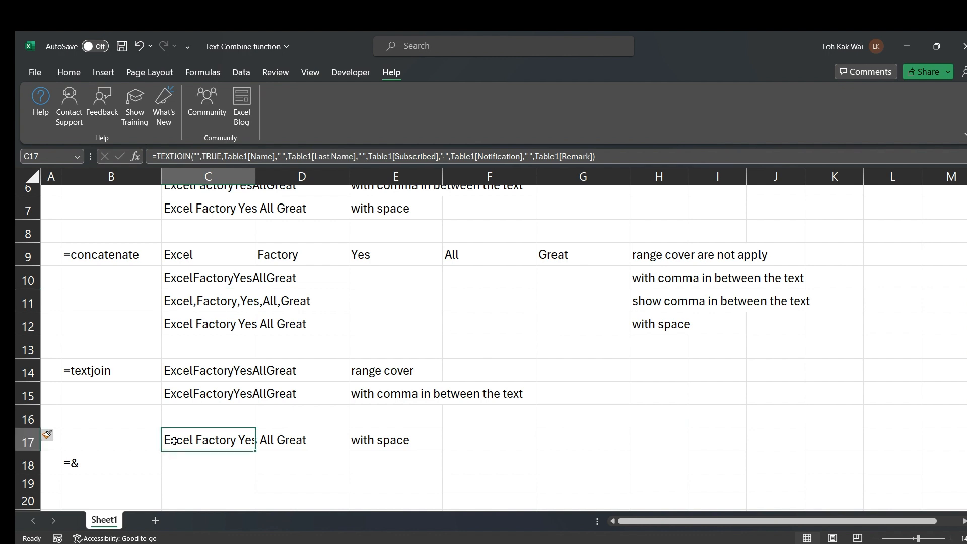
pyautogui.hotkey('ctrl', 'c')
pyautogui.click(174, 416)
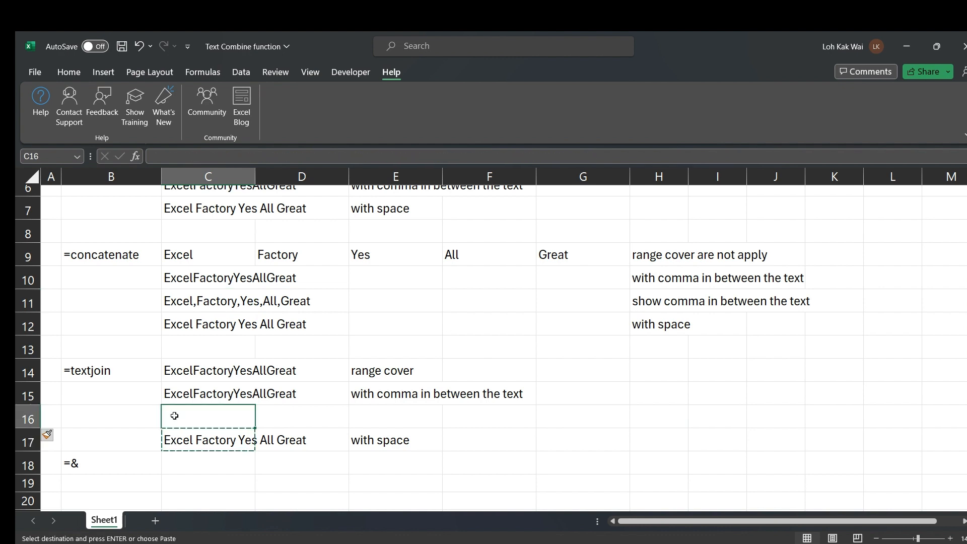
pyautogui.hotkey('ctrl', 'v')
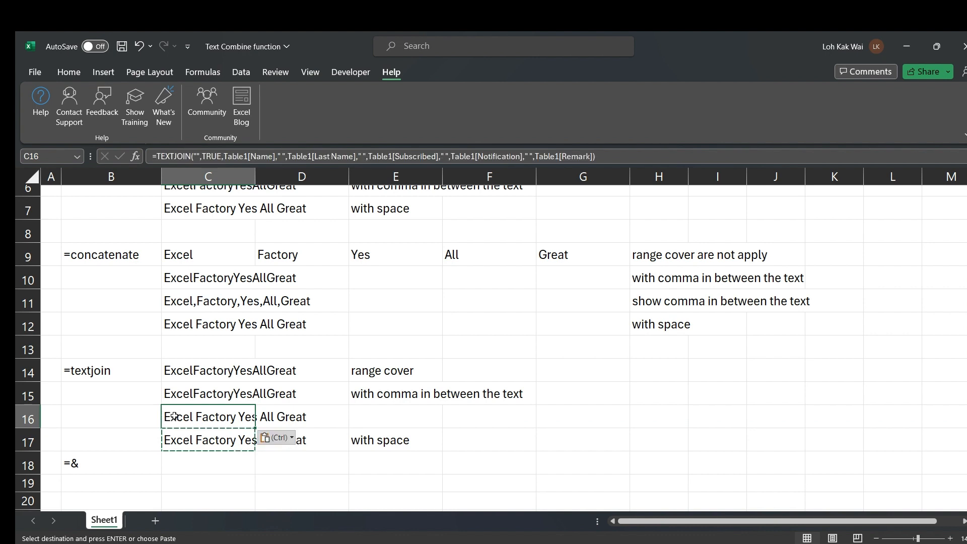
pyautogui.press('Escape')
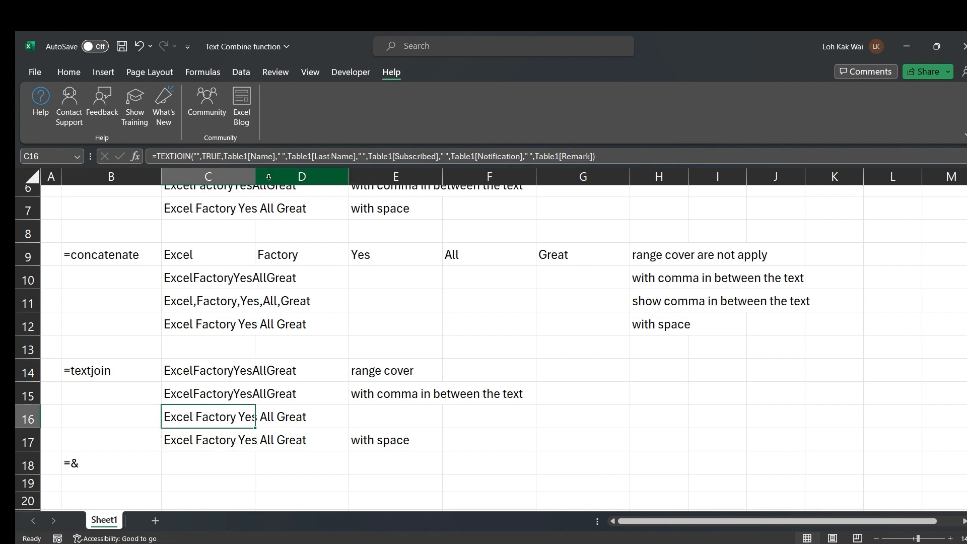
pyautogui.moveTo(599, 157); pyautogui.dragTo(224, 156)
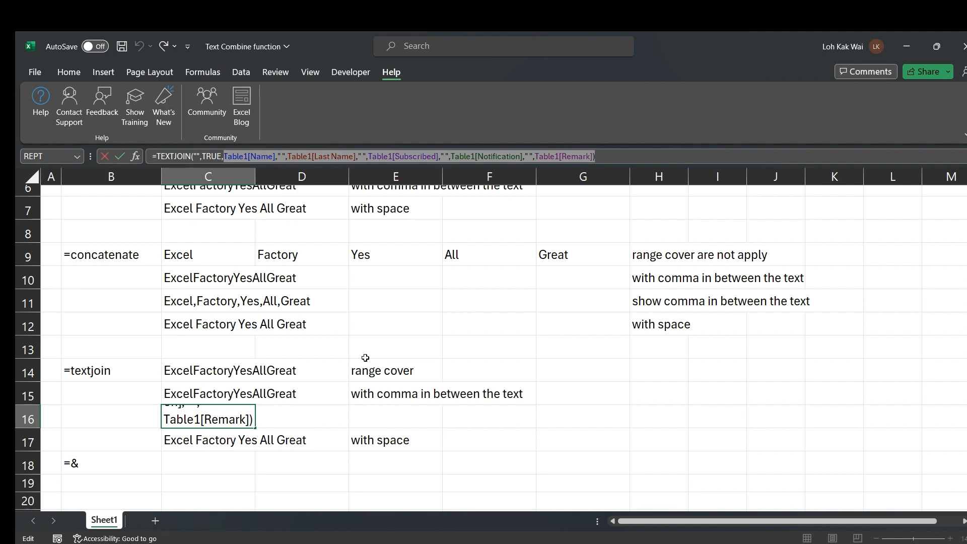
# Replace C16's column references with the Table1 data row as the TEXTJOIN range
pyautogui.press('BackSpace')
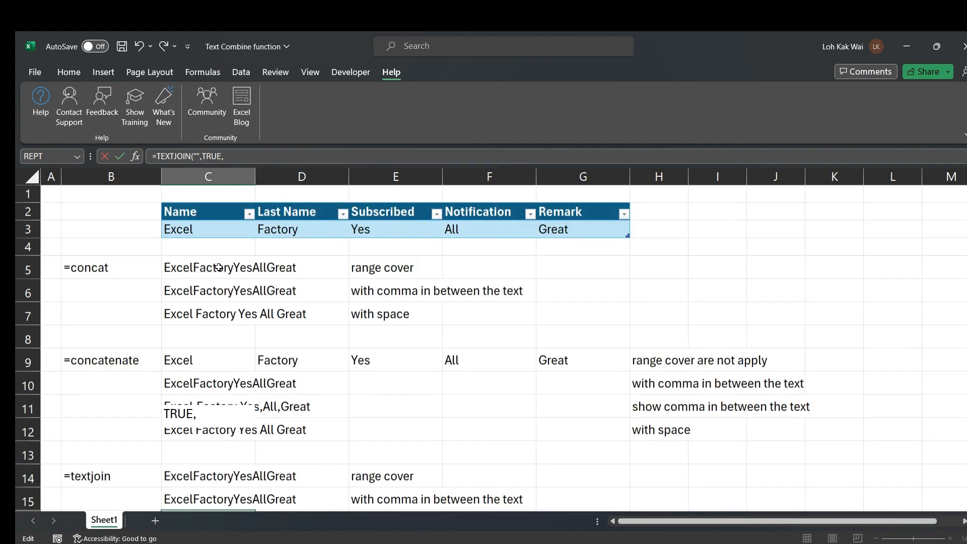
pyautogui.scroll(2, 218, 267)
pyautogui.click(164, 229)
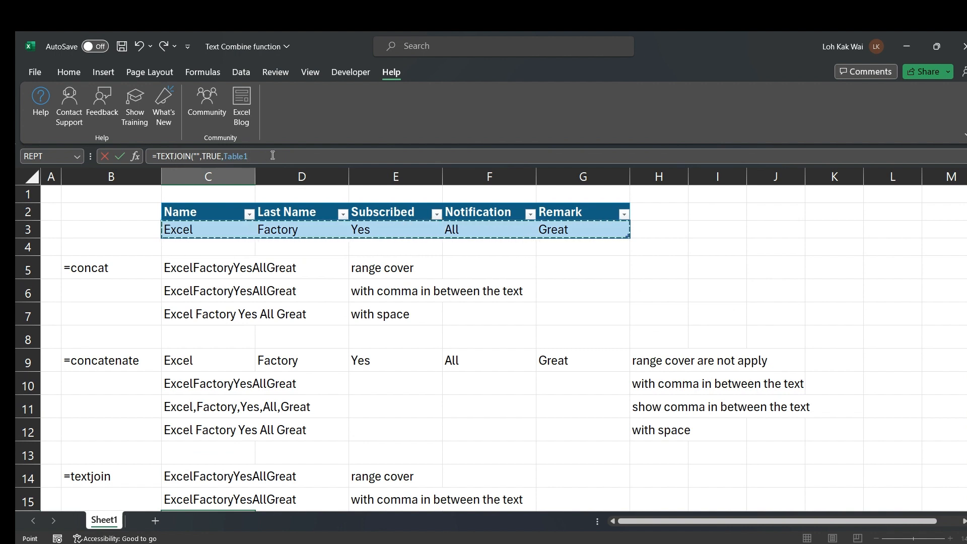
pyautogui.write(')')
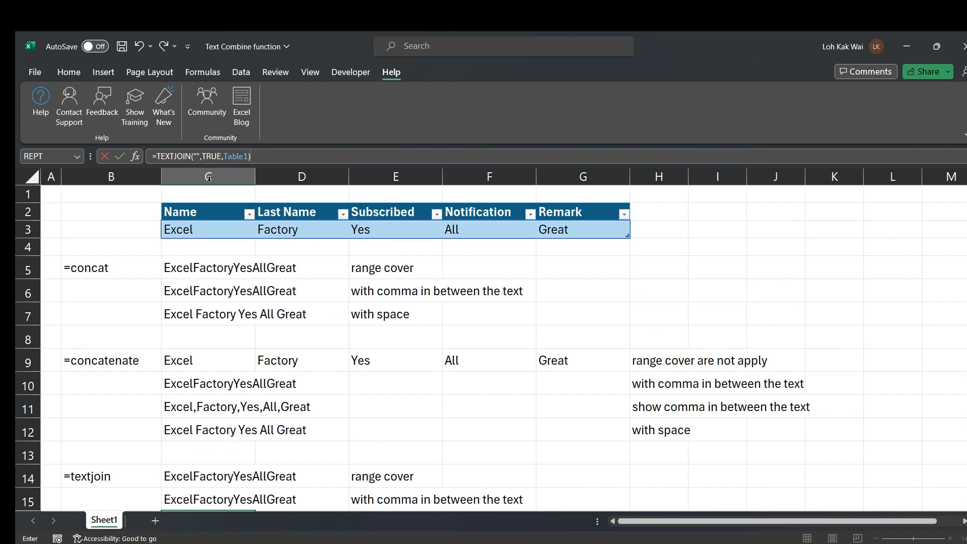
# Set the delimiter to "," so C16 returns Excel,Factory,Yes,All,Great
pyautogui.click(197, 156)
pyautogui.write(',')
pyautogui.moveTo(193, 156); pyautogui.dragTo(207, 156)
pyautogui.scroll(-2, 402, 476)
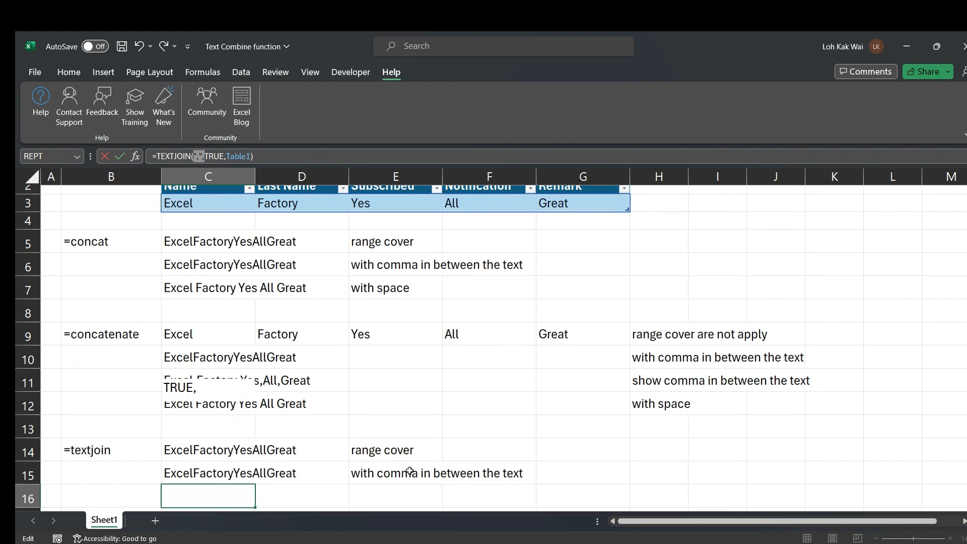
pyautogui.scroll(1, 409, 469)
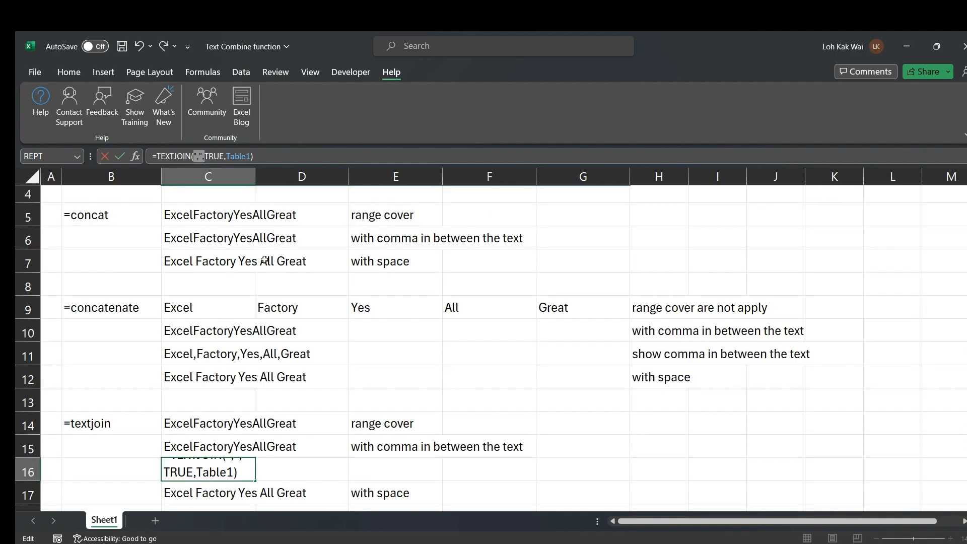
pyautogui.click(263, 157)
pyautogui.press('Return')
pyautogui.press('Up')
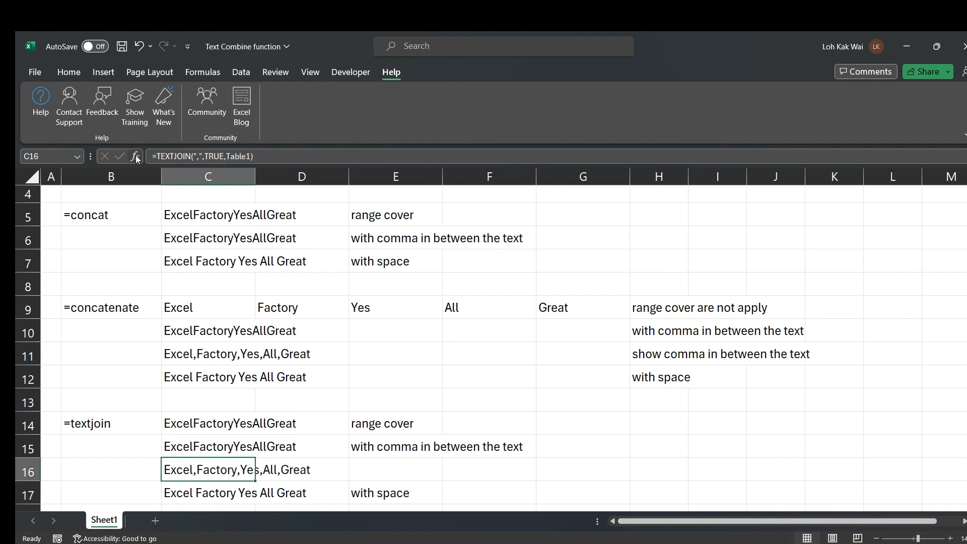
pyautogui.press('F2')
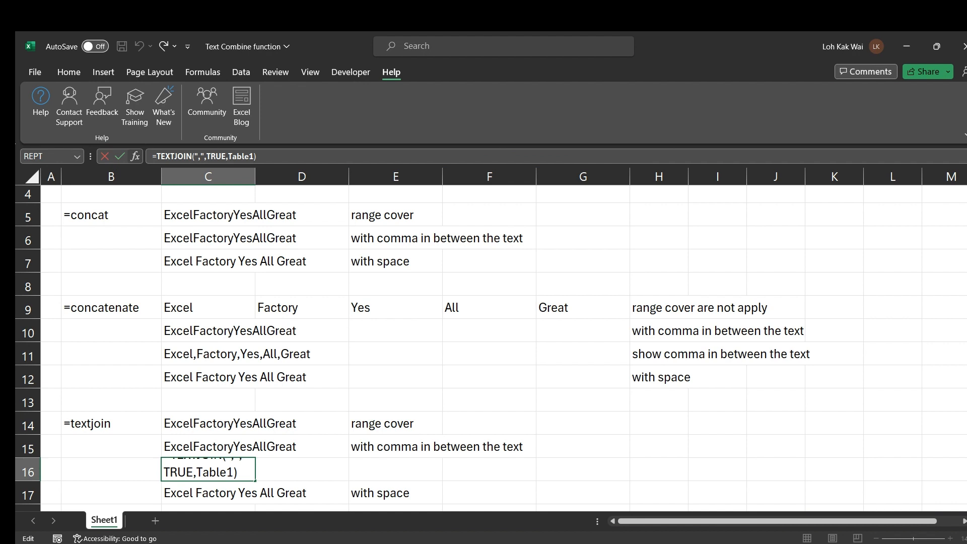
pyautogui.hotkey('ctrl', 'Return')
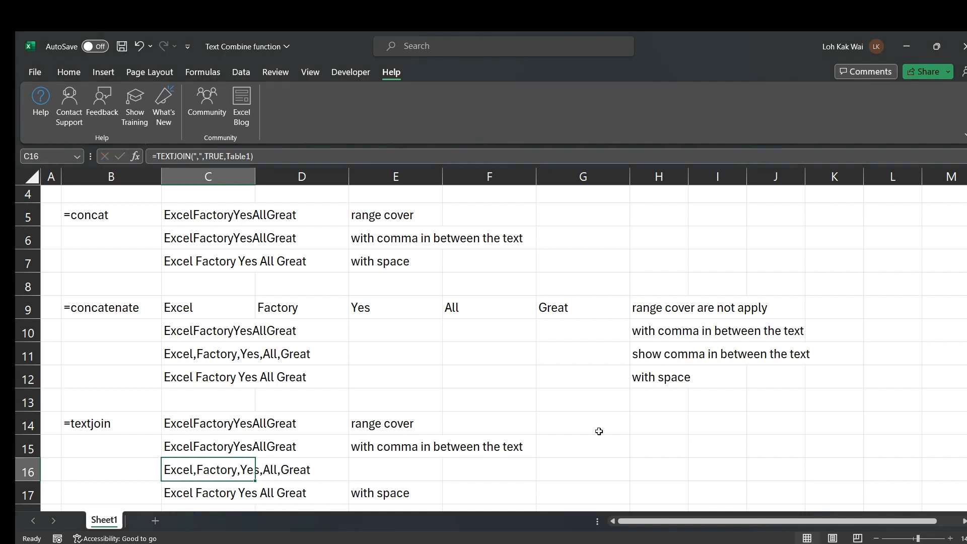
# Copy the note 'show comma in between the text' from H11 into E16
pyautogui.scroll(-2, 259, 336)
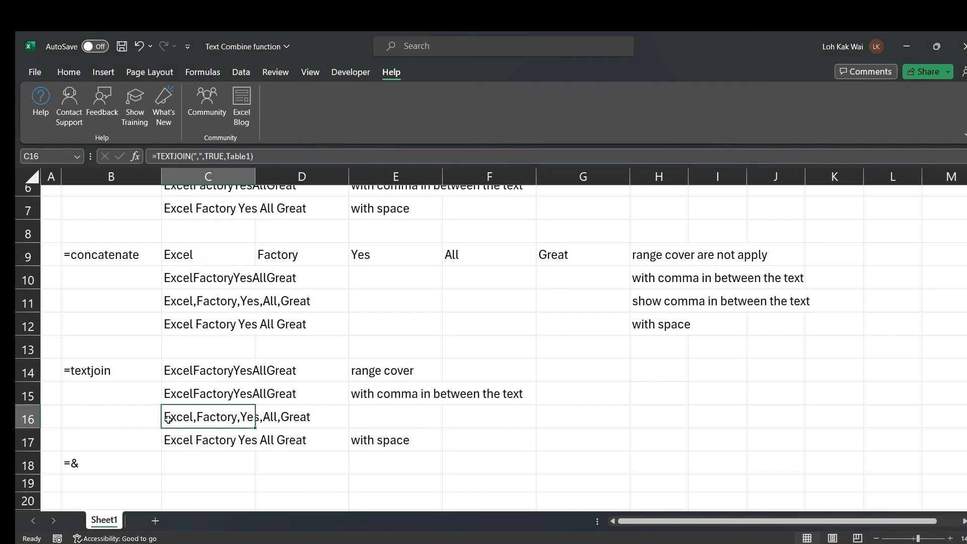
pyautogui.click(649, 301)
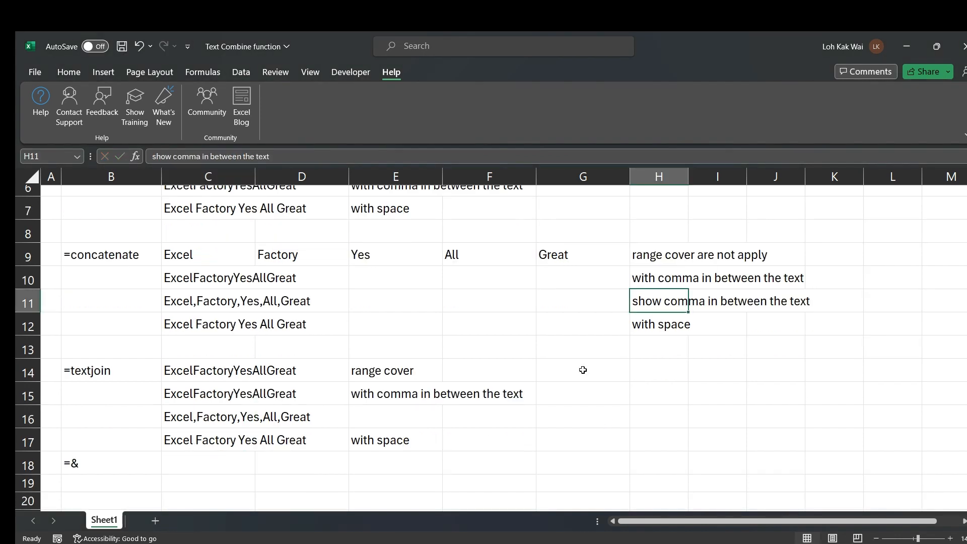
pyautogui.hotkey('ctrl', 'c')
pyautogui.click(361, 413)
pyautogui.press('Return')
pyautogui.click(596, 404)
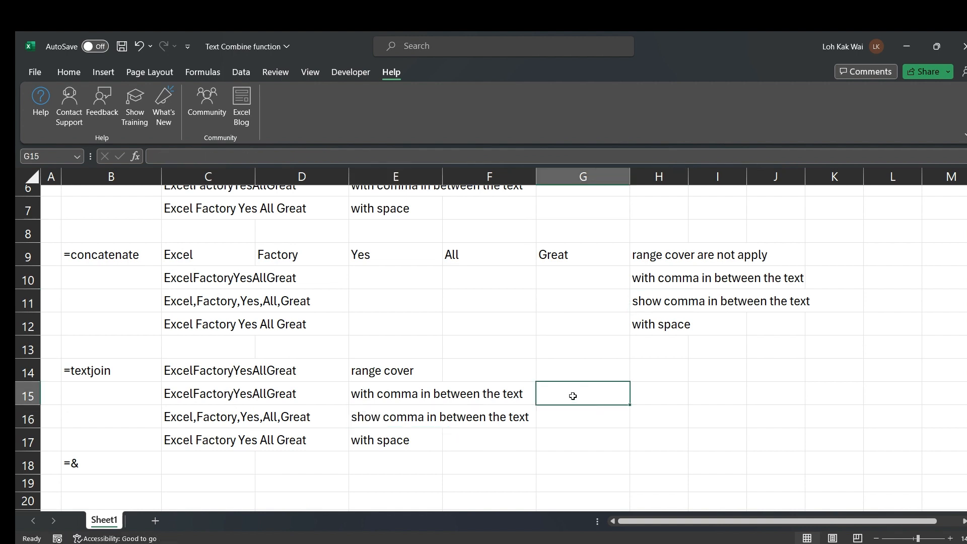
# Review the TEXTJOIN formulas in C14, C15 and C17
pyautogui.click(181, 401)
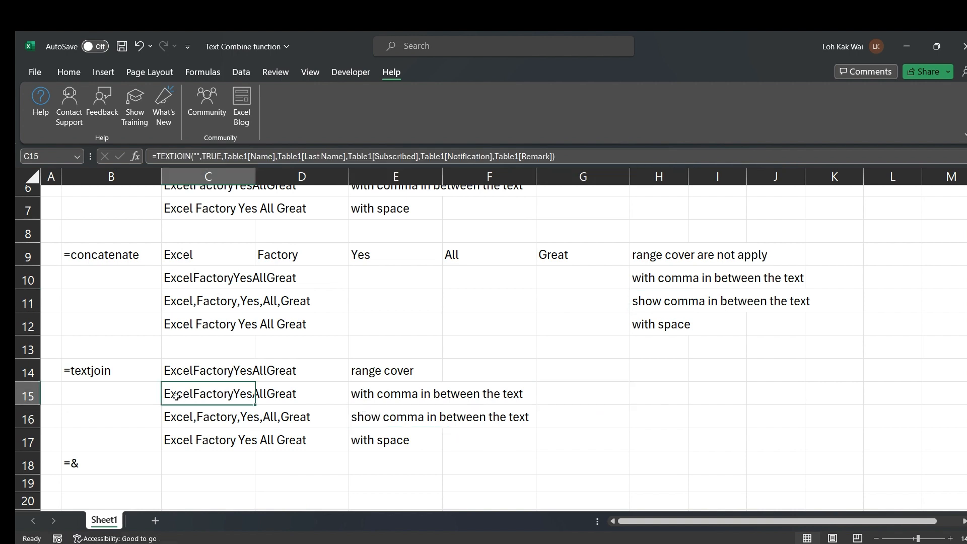
pyautogui.click(172, 368)
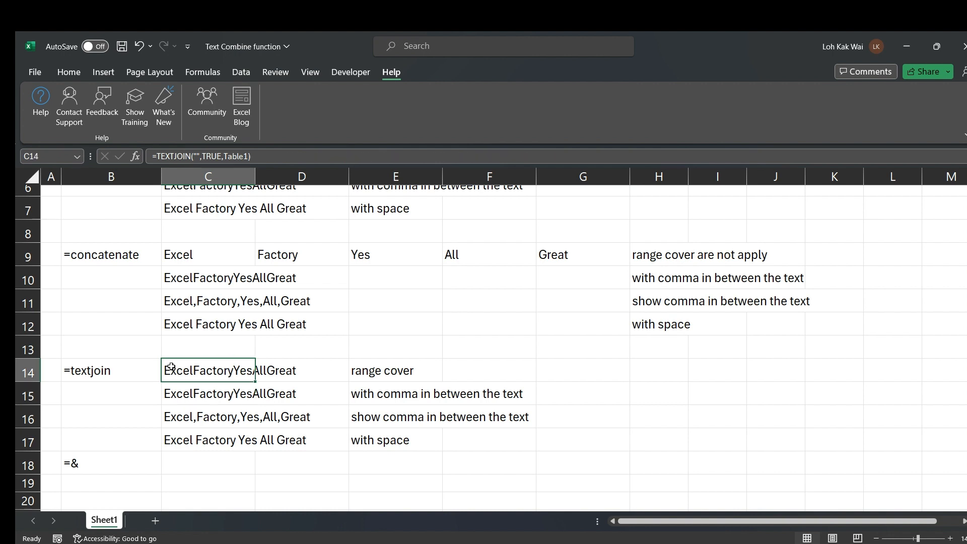
pyautogui.click(218, 156)
pyautogui.click(222, 393)
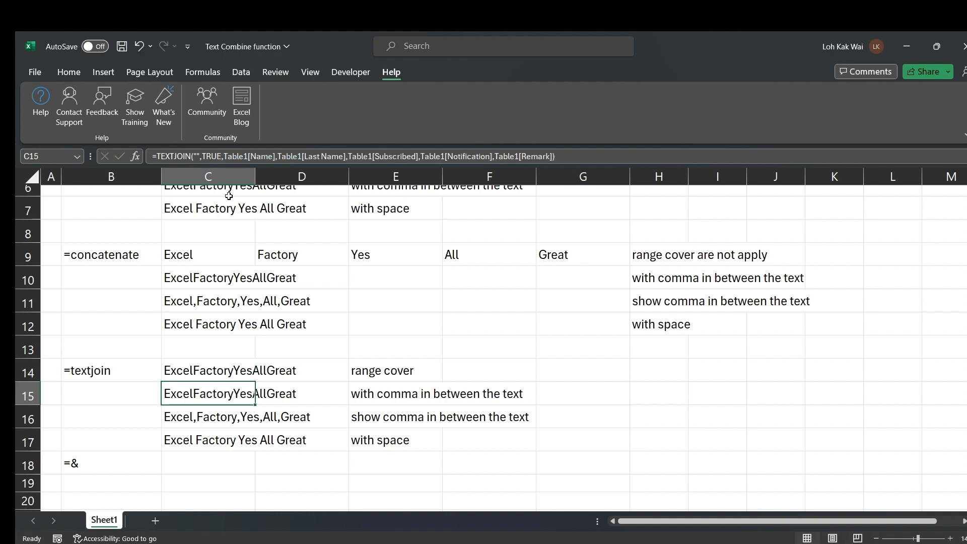
pyautogui.click(213, 157)
pyautogui.click(179, 421)
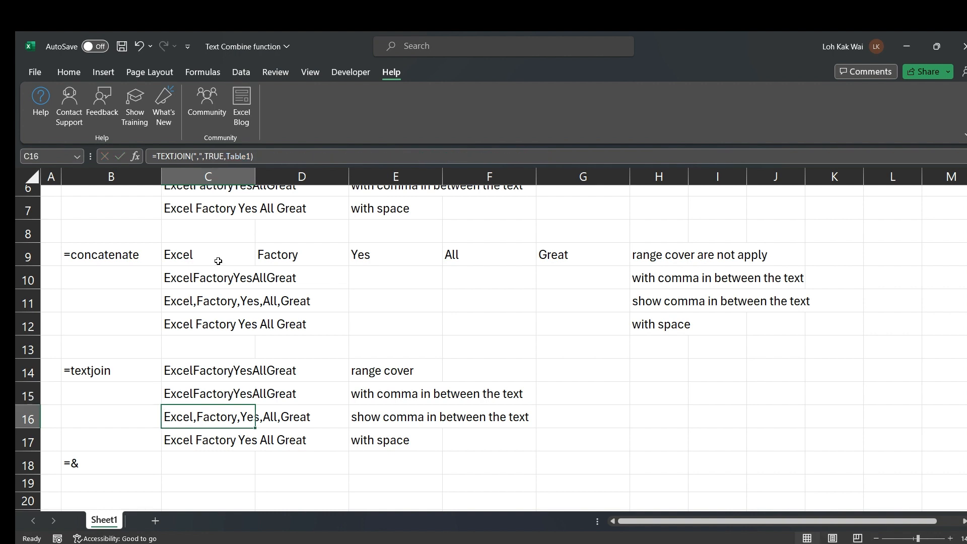
pyautogui.click(177, 441)
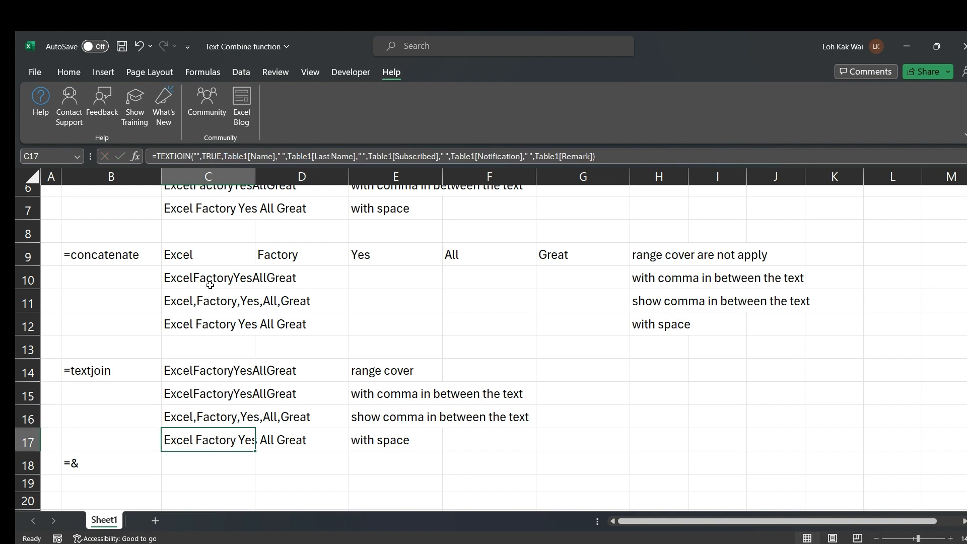
pyautogui.click(214, 159)
pyautogui.click(191, 452)
# Insert a blank row 18 between the TEXTJOIN examples and the =& label
pyautogui.click(20, 463)
pyautogui.rightClick(18, 463)
pyautogui.click(71, 344)
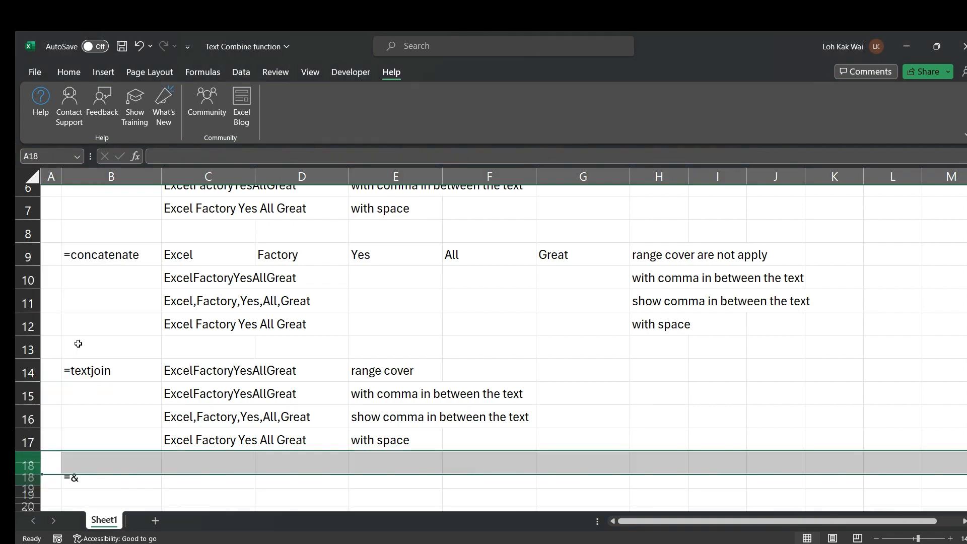
pyautogui.scroll(-2, 295, 340)
pyautogui.scroll(1, 290, 341)
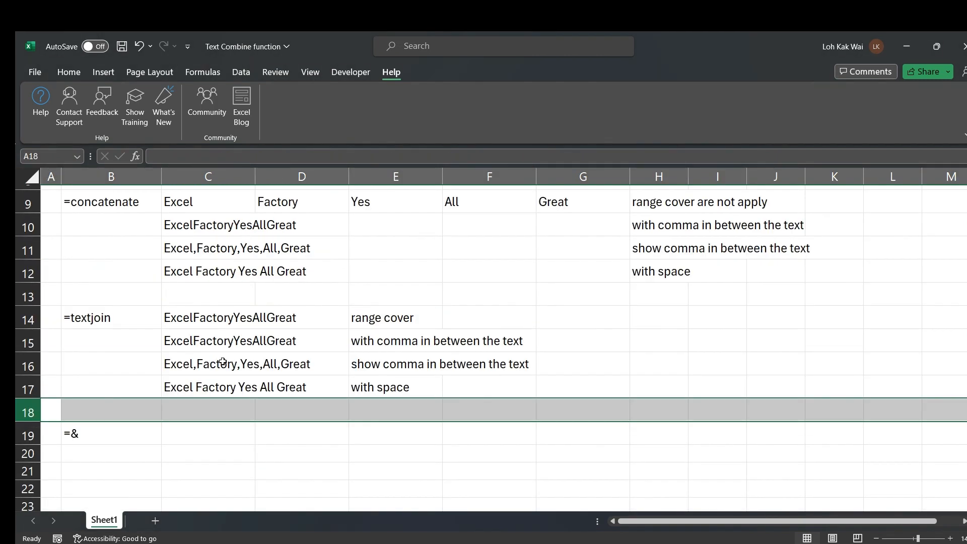
pyautogui.click(185, 387)
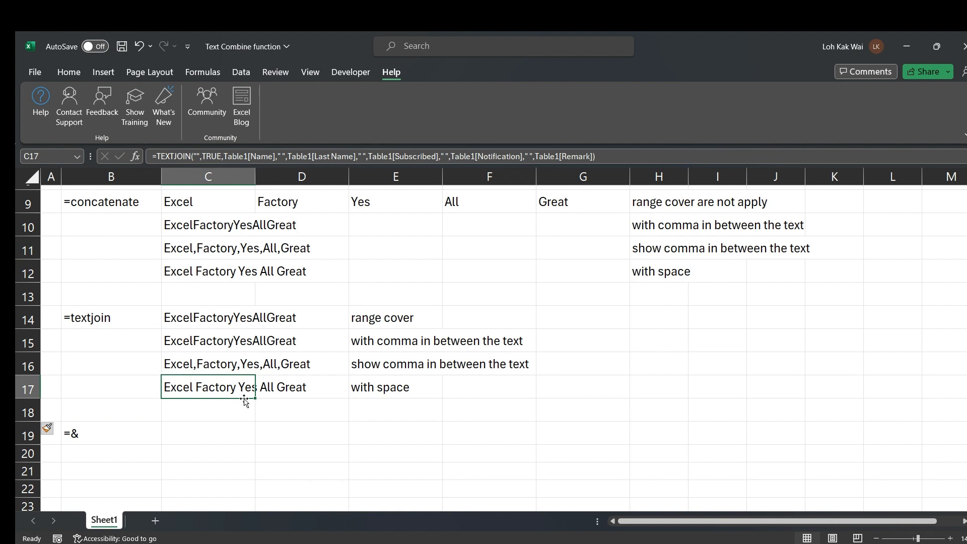
pyautogui.click(194, 363)
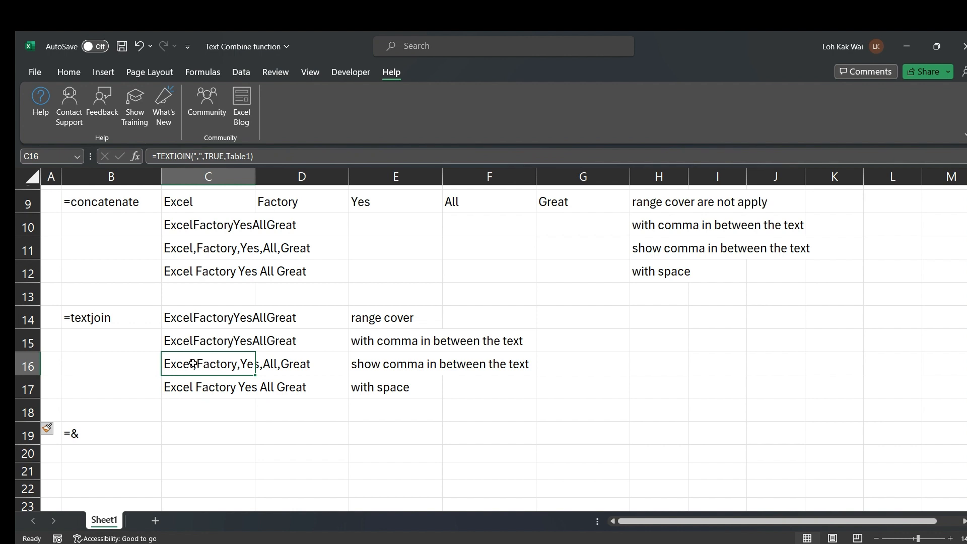
# Insert two blank rows at row 5, below Table1
pyautogui.click(222, 411)
pyautogui.scroll(3, 221, 410)
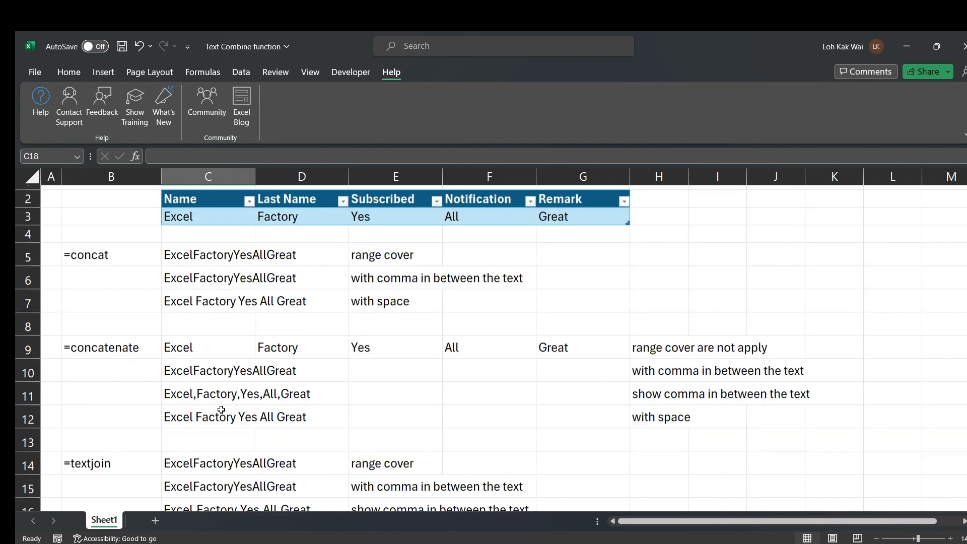
pyautogui.scroll(1, 222, 409)
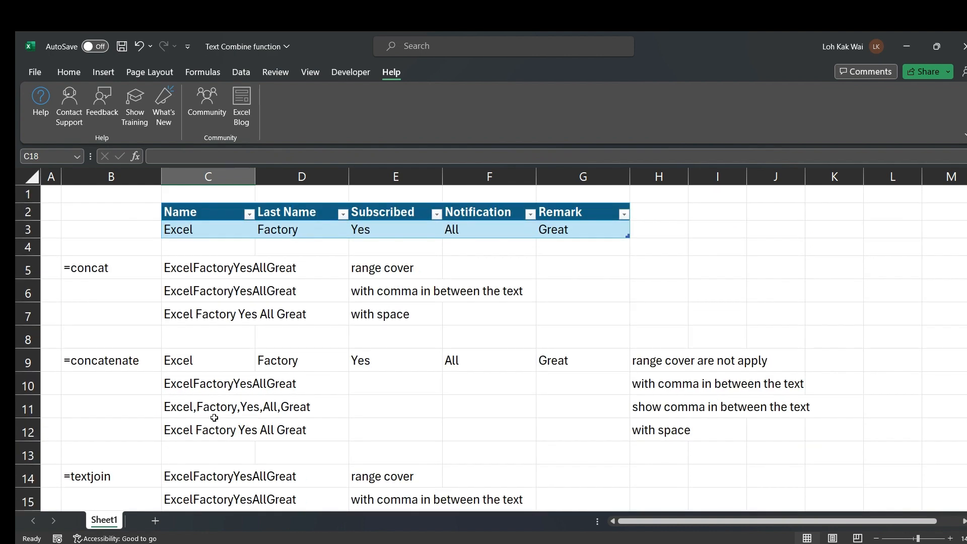
pyautogui.click(18, 267)
pyautogui.rightClick(20, 267)
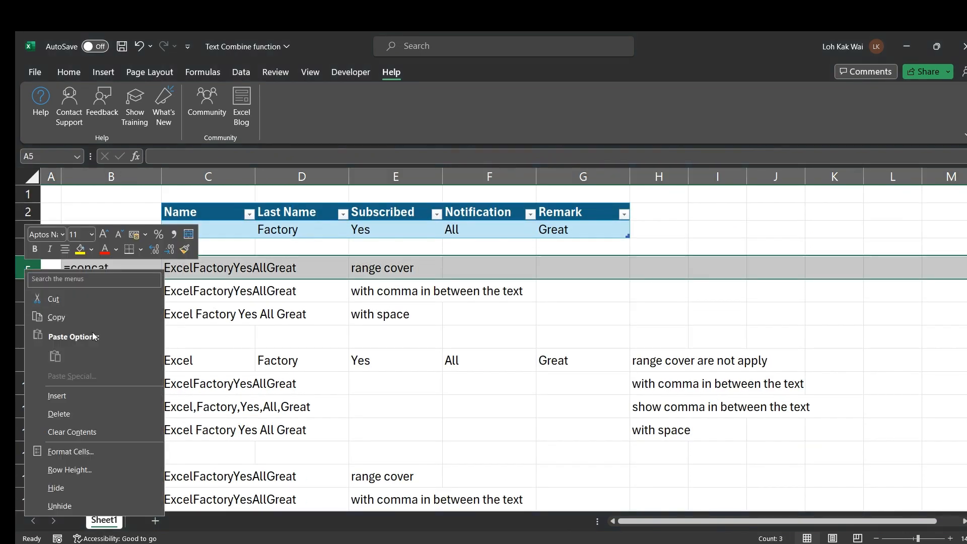
pyautogui.click(57, 396)
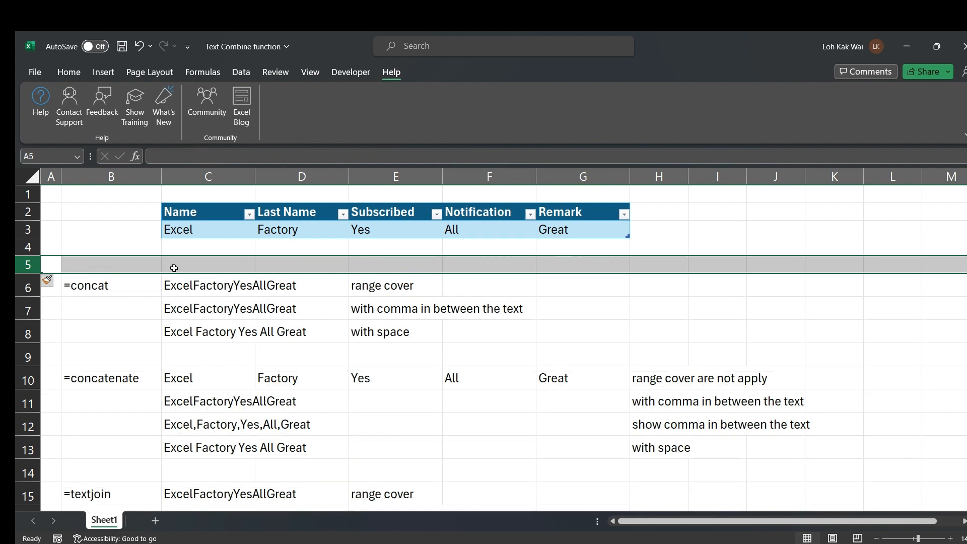
pyautogui.rightClick(174, 268)
pyautogui.click(241, 384)
pyautogui.click(229, 349)
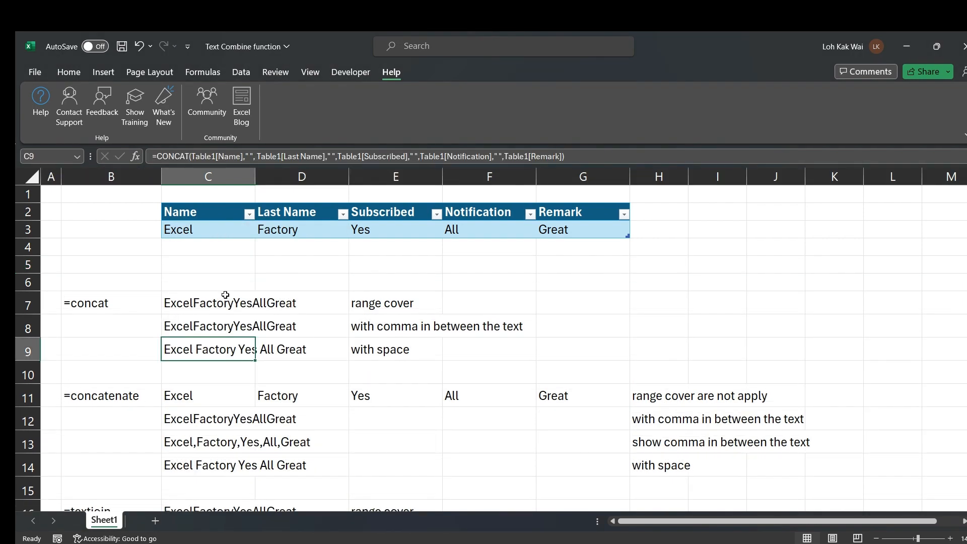
# Paste Table1's data row C3:G3 into C5:G5 as values only
pyautogui.moveTo(192, 229); pyautogui.dragTo(570, 229)
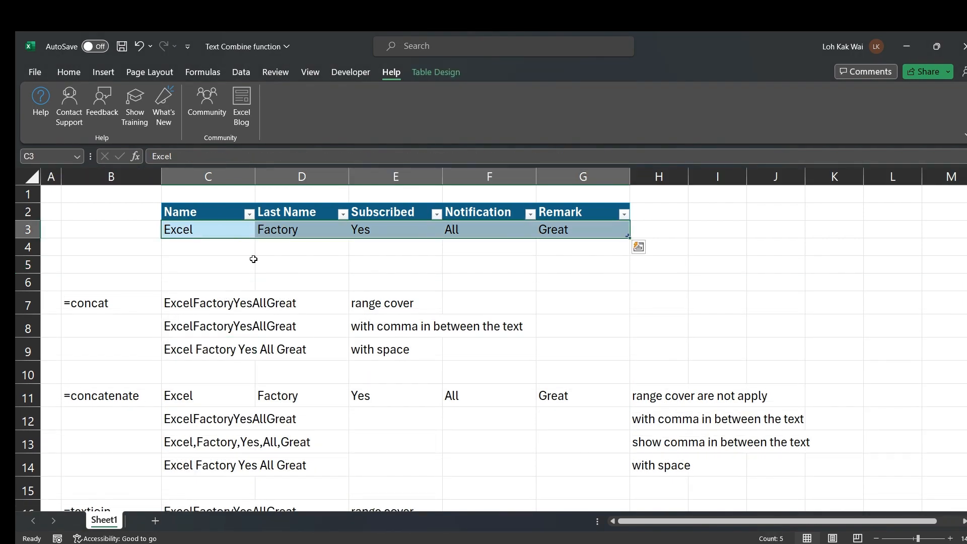
pyautogui.hotkey('ctrl', 'c')
pyautogui.rightClick(186, 271)
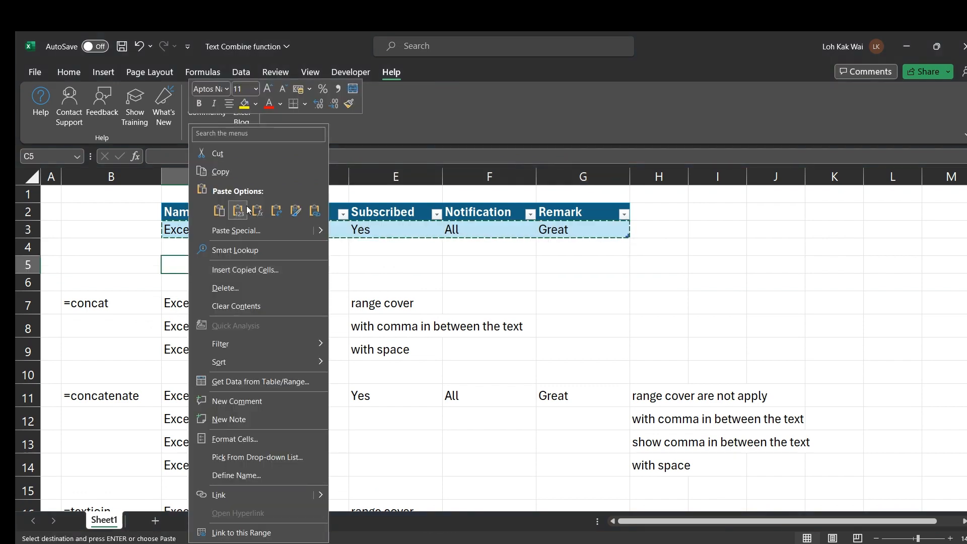
pyautogui.click(247, 209)
pyautogui.click(725, 288)
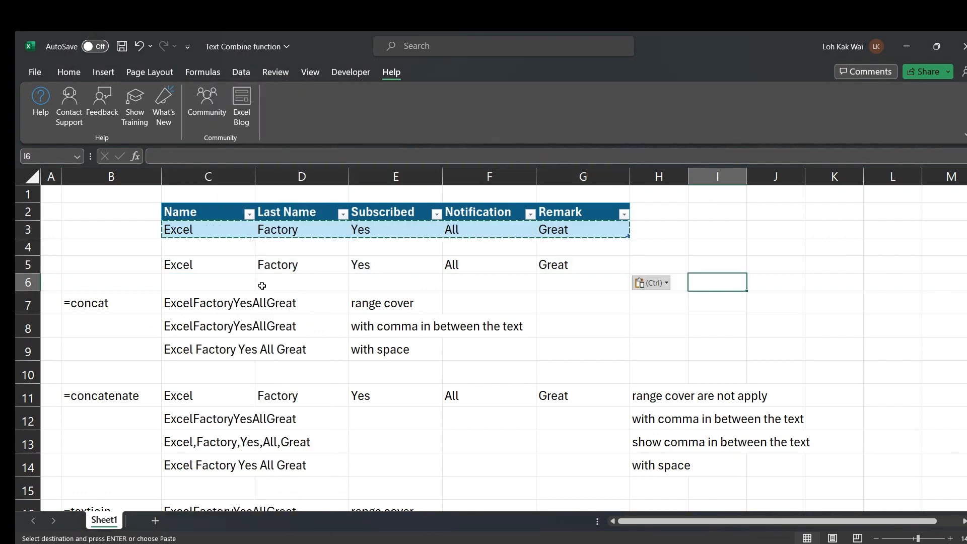
pyautogui.press('Escape')
pyautogui.click(184, 263)
pyautogui.scroll(-3, 242, 302)
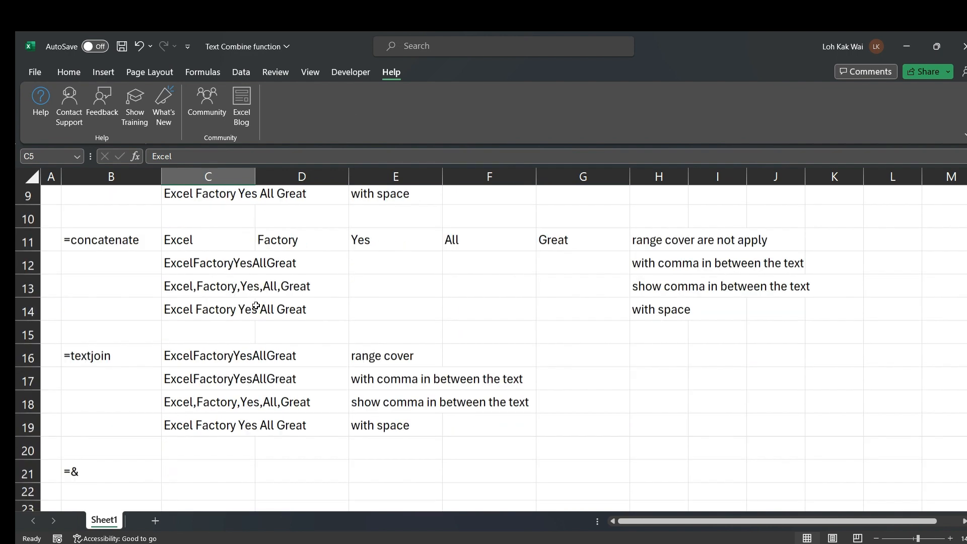
pyautogui.scroll(-1, 256, 306)
pyautogui.click(183, 390)
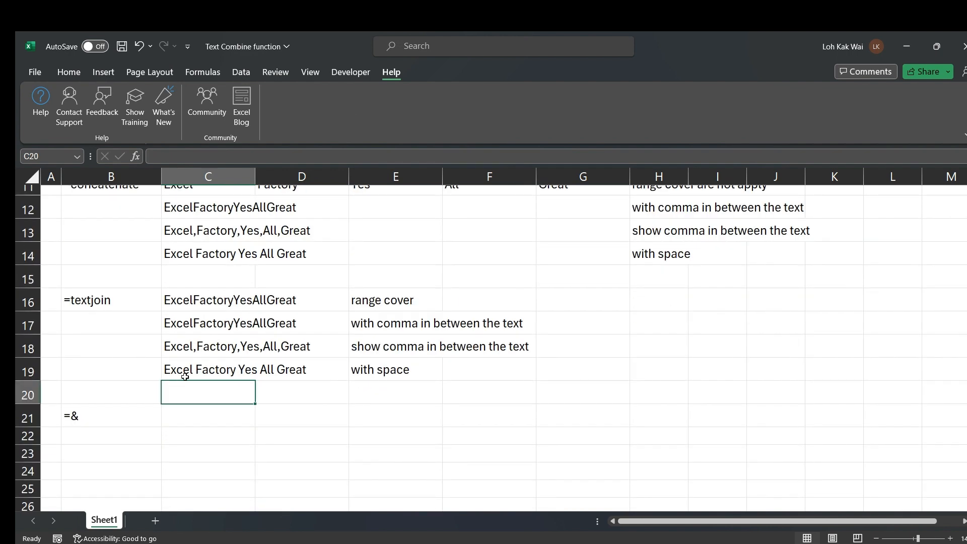
pyautogui.click(176, 347)
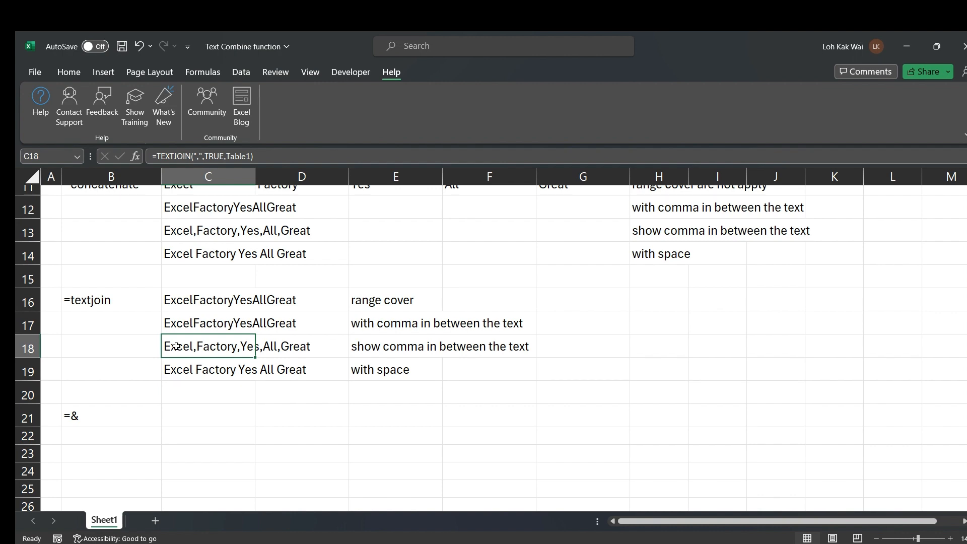
pyautogui.scroll(4, 280, 340)
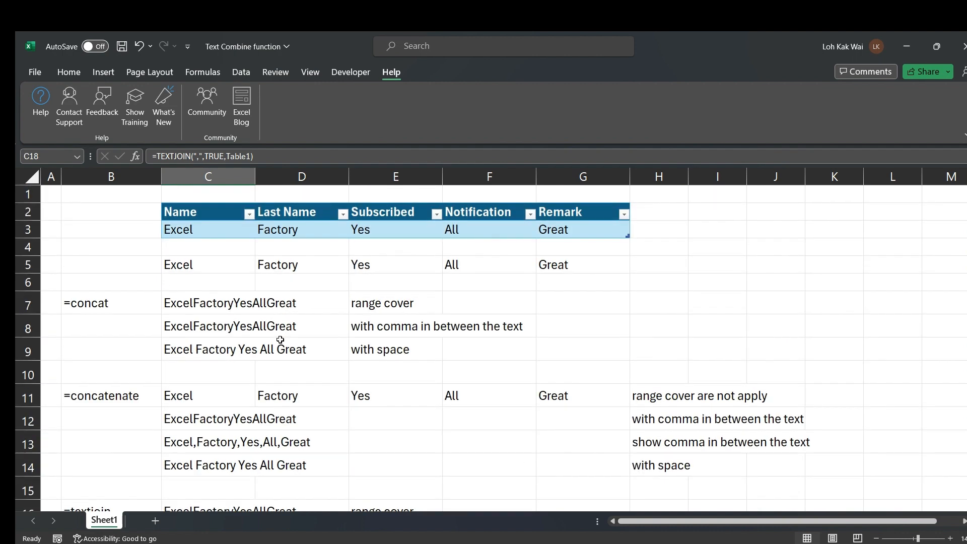
# Fill C5:G5 with yellow
pyautogui.moveTo(222, 262); pyautogui.dragTo(581, 266)
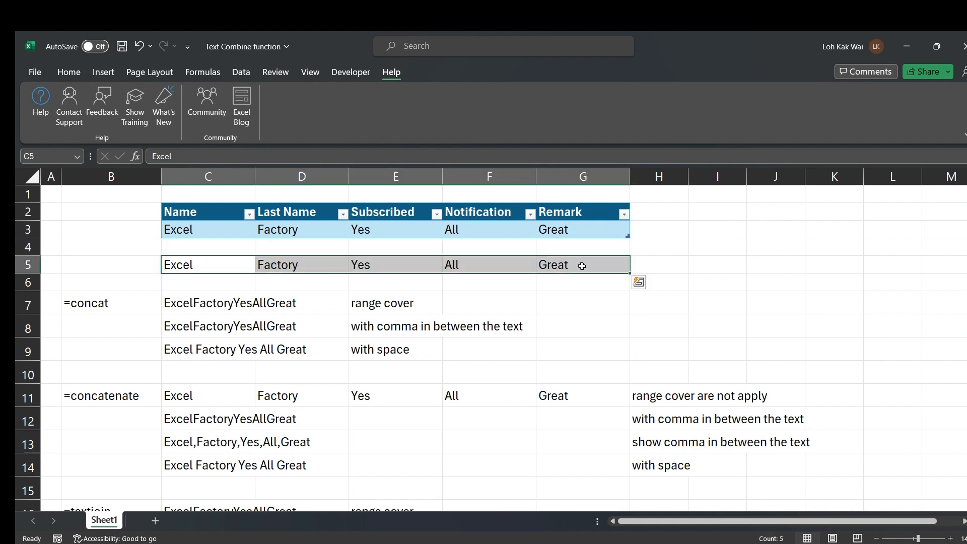
pyautogui.click(76, 74)
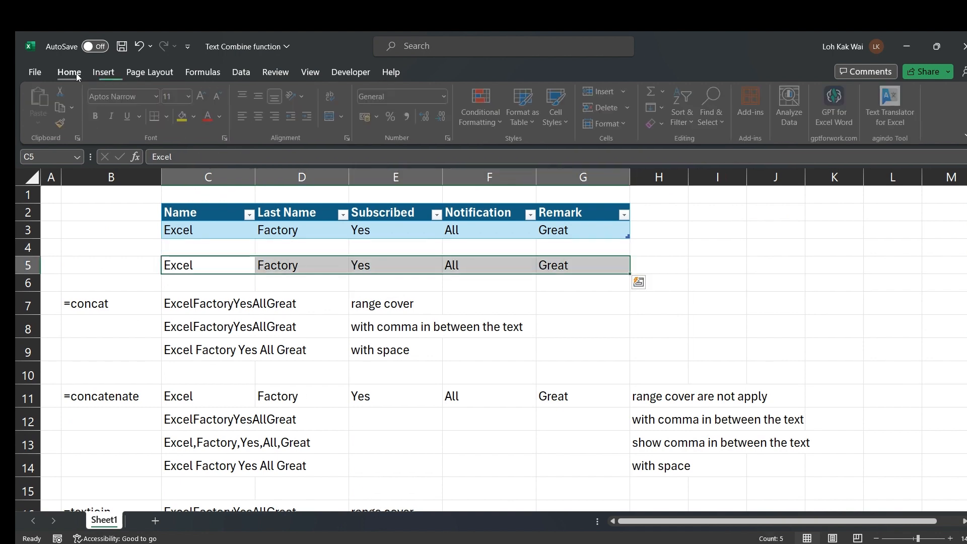
pyautogui.click(183, 122)
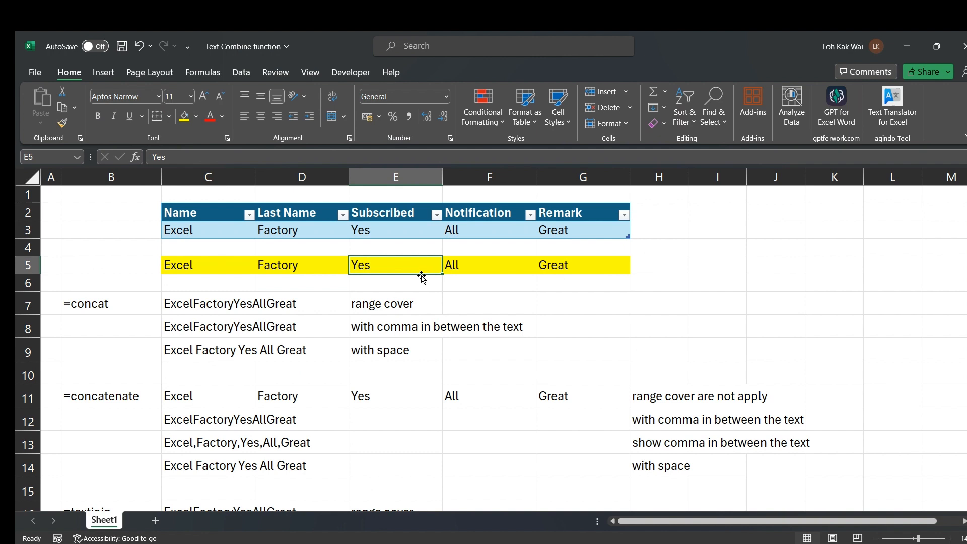
# Clear the Yes value so E5 is completely empty
pyautogui.press('Delete')
pyautogui.write('empt')
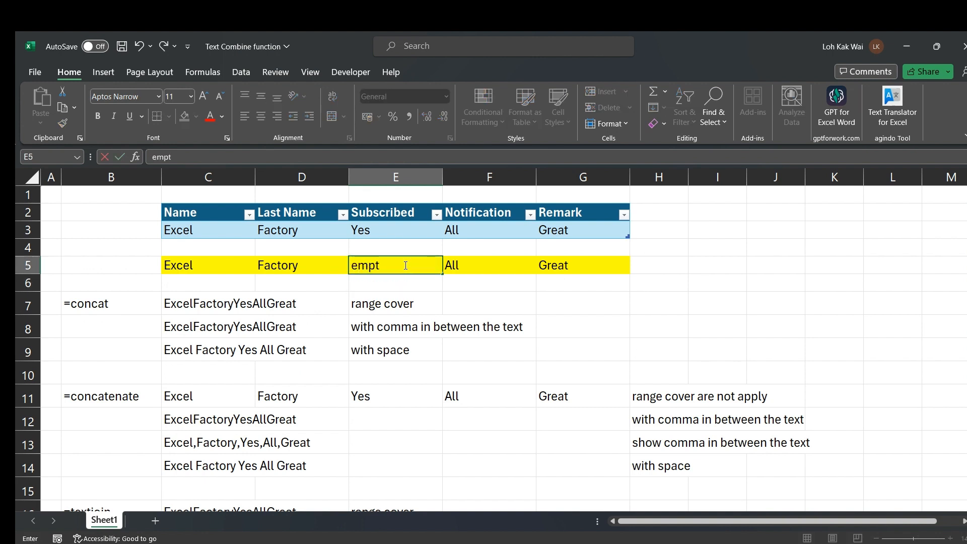
pyautogui.write('y cell')
pyautogui.press('Return')
pyautogui.click(405, 264)
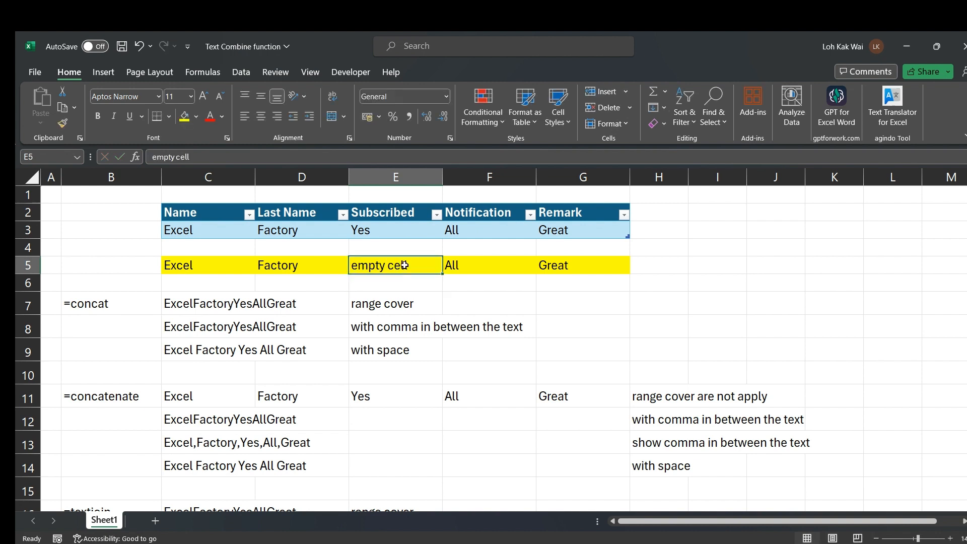
pyautogui.press('Delete')
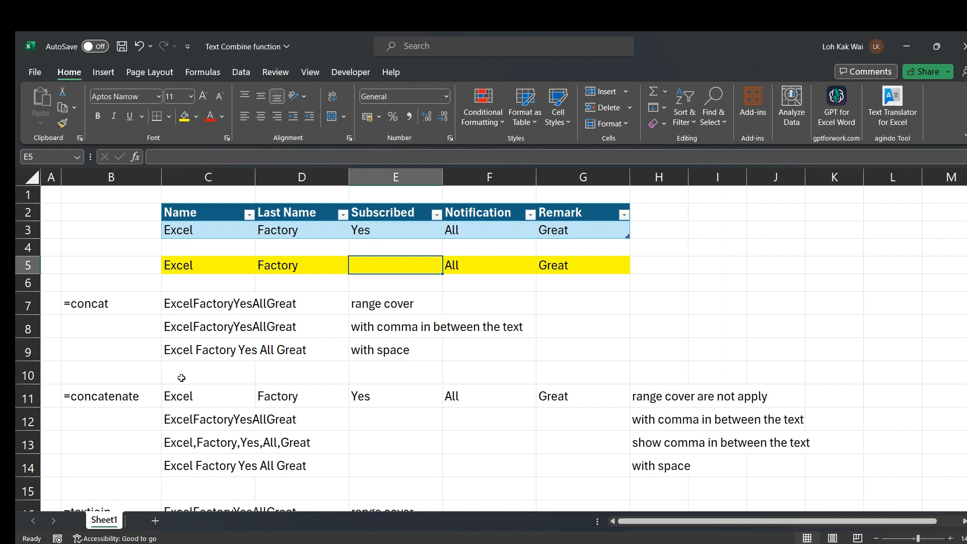
pyautogui.scroll(-1, 179, 376)
pyautogui.scroll(-3, 179, 376)
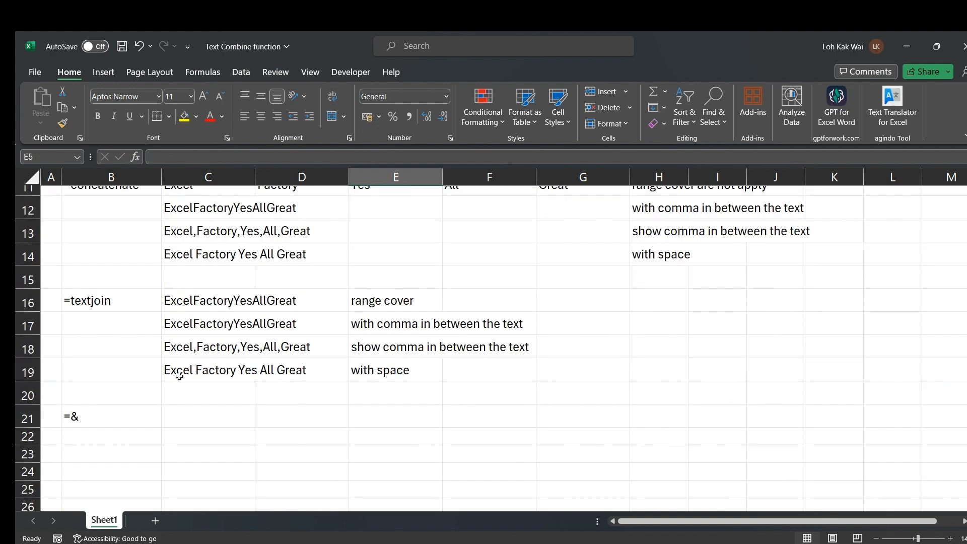
pyautogui.click(162, 346)
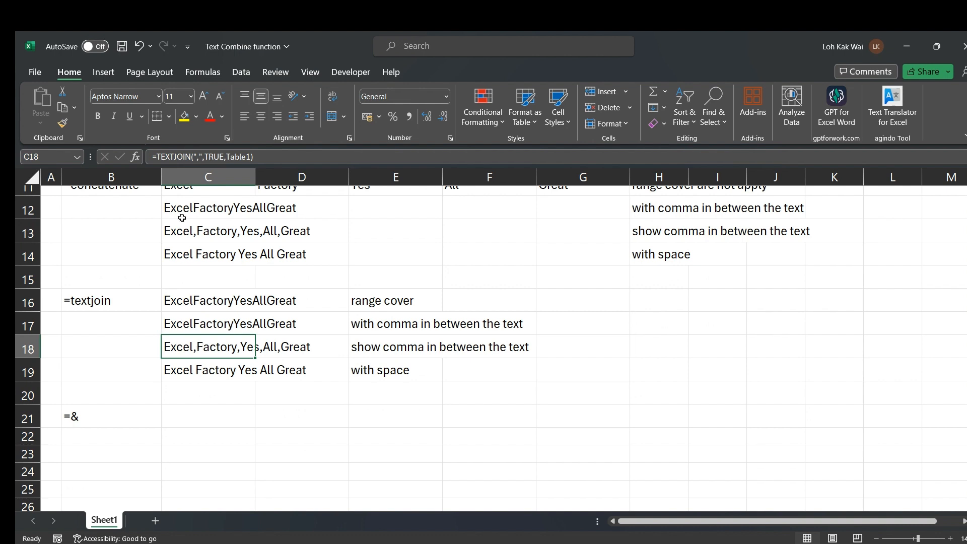
# Copy the comma TEXTJOIN formula from C18 into C20
pyautogui.hotkey('ctrl', 'c')
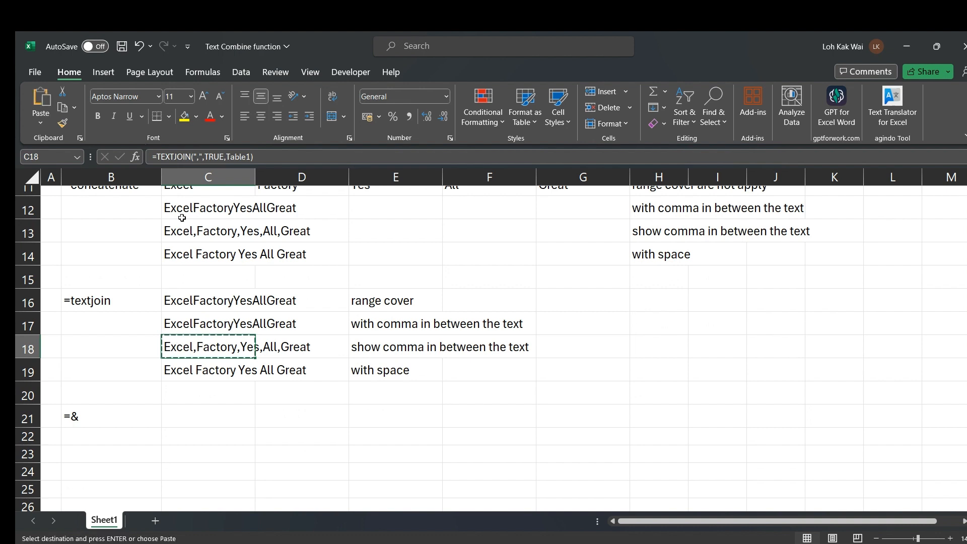
pyautogui.click(180, 389)
pyautogui.hotkey('ctrl', 'v')
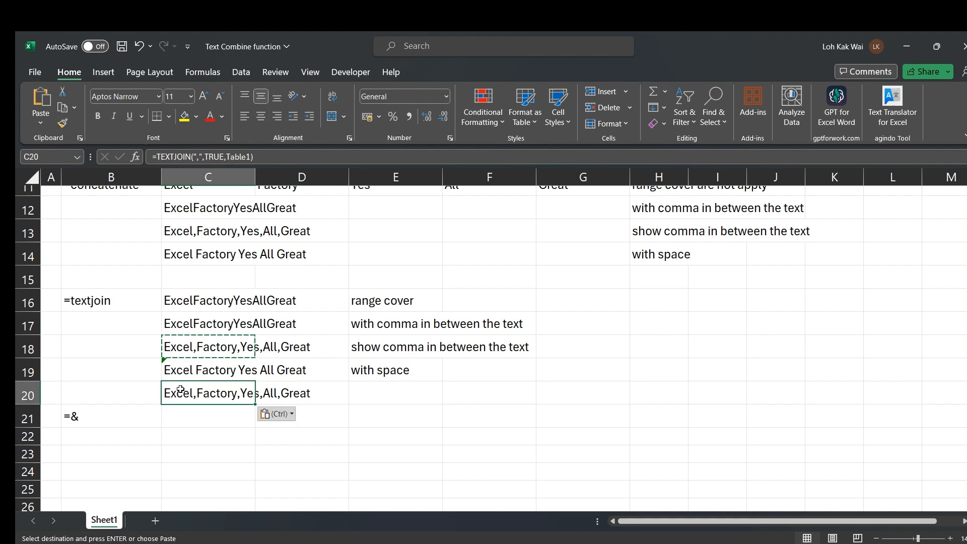
pyautogui.press('Escape')
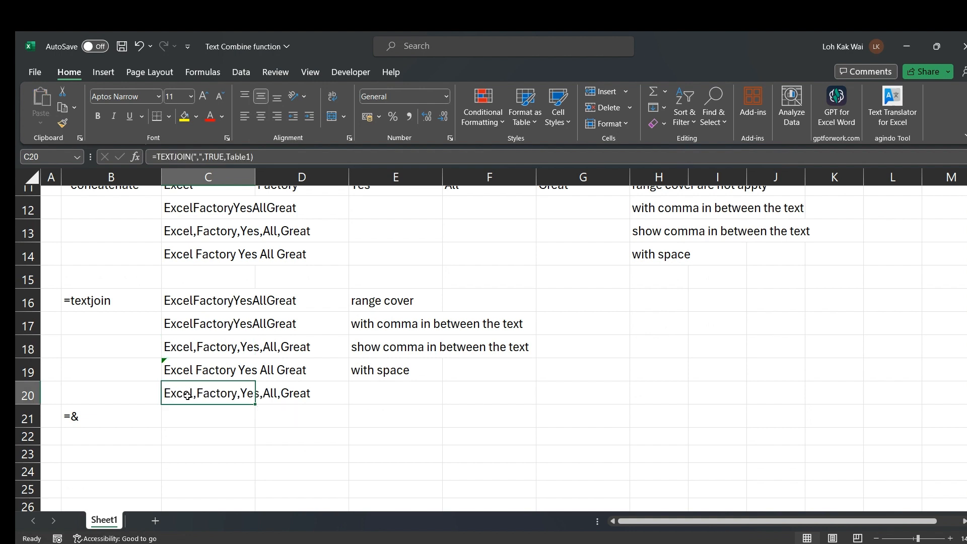
# Change C20 to =TEXTJOIN(",",FALSE,C5:G5), returning Excel,Factory,,All,Great
pyautogui.click(259, 157)
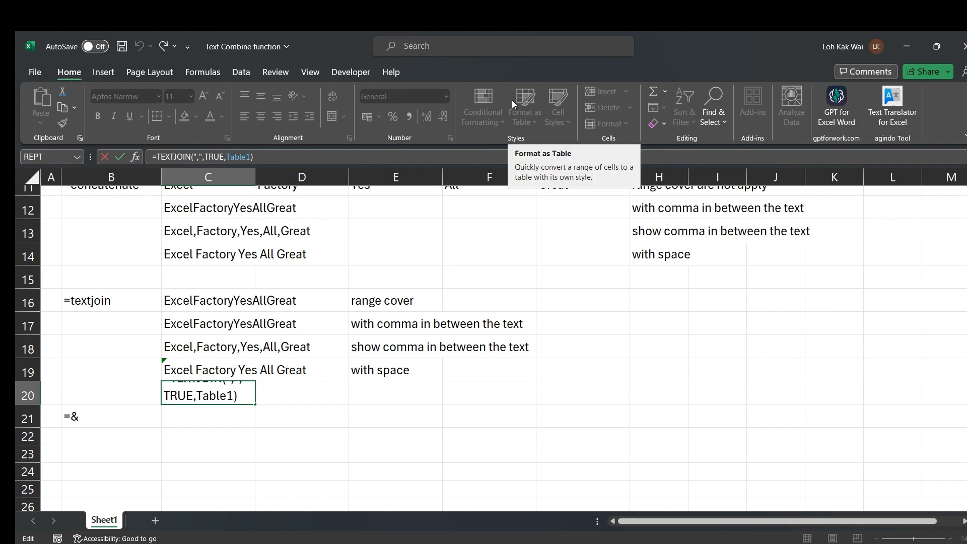
pyautogui.press('BackSpace')
pyautogui.press('BackSpace')
pyautogui.press('BackSpace')
pyautogui.press('BackSpace')
pyautogui.press('BackSpace')
pyautogui.press('BackSpace')
pyautogui.press('BackSpace')
pyautogui.press('BackSpace')
pyautogui.press('BackSpace')
pyautogui.press('BackSpace')
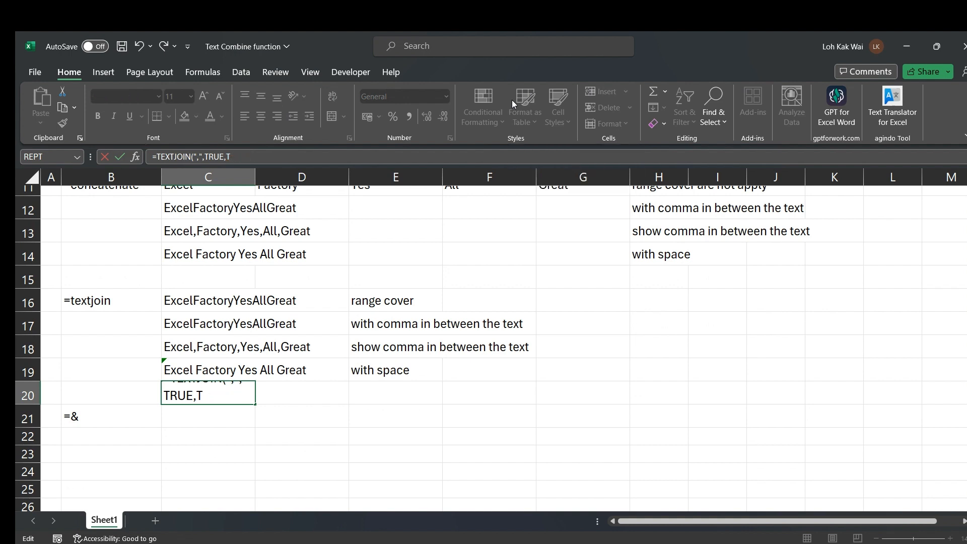
pyautogui.press('BackSpace')
pyautogui.press('BackSpace')
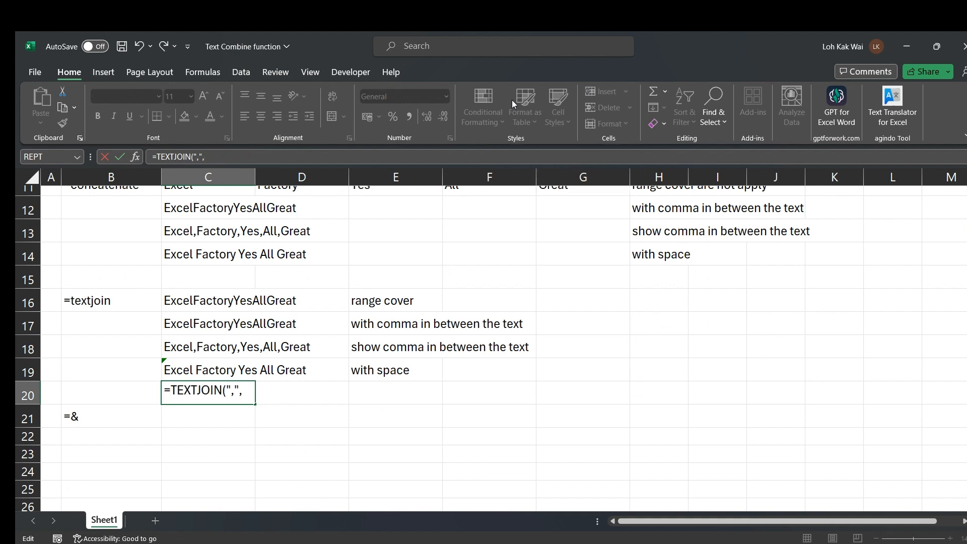
pyautogui.write('FALSE,')
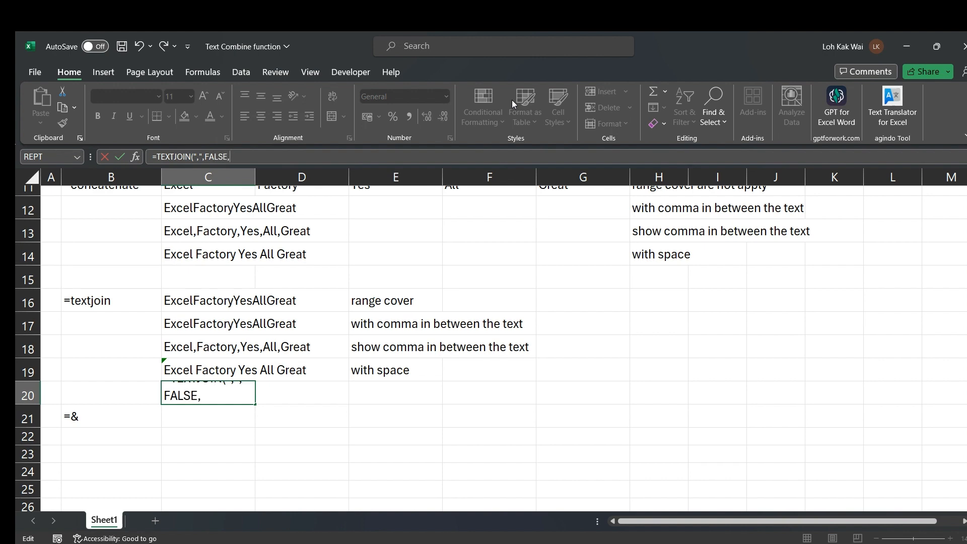
pyautogui.scroll(4, 205, 306)
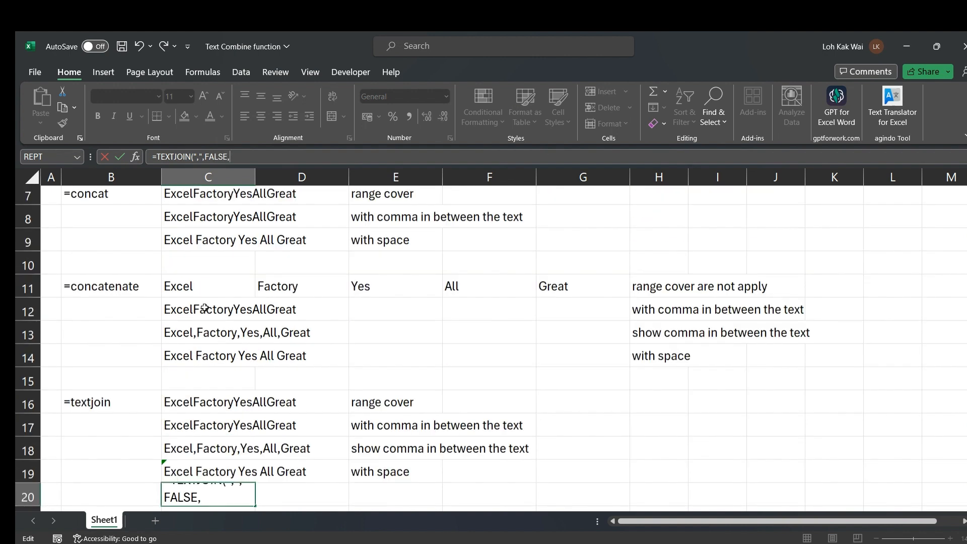
pyautogui.write(',')
pyautogui.moveTo(192, 269); pyautogui.dragTo(550, 268)
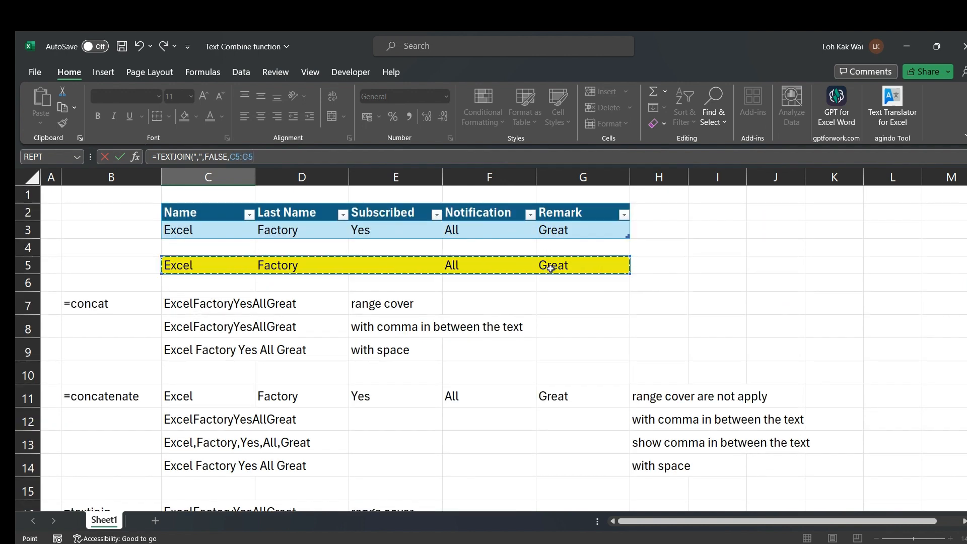
pyautogui.write(')')
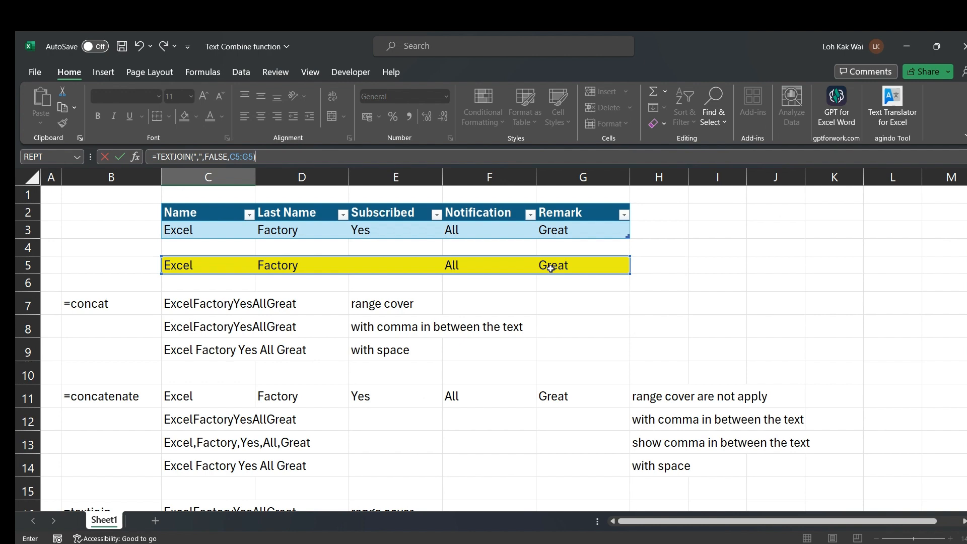
pyautogui.press('Return')
pyautogui.scroll(-1, 224, 410)
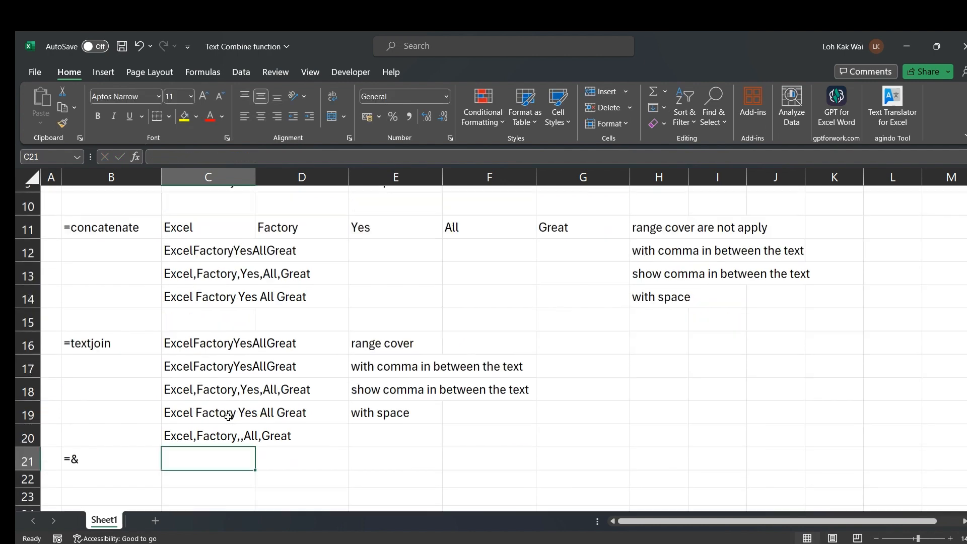
pyautogui.click(172, 424)
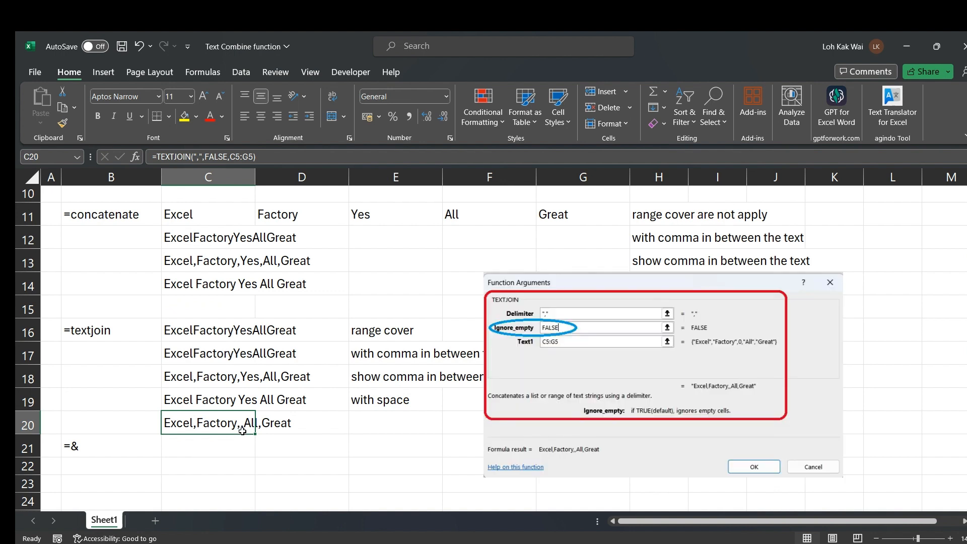
pyautogui.click(200, 375)
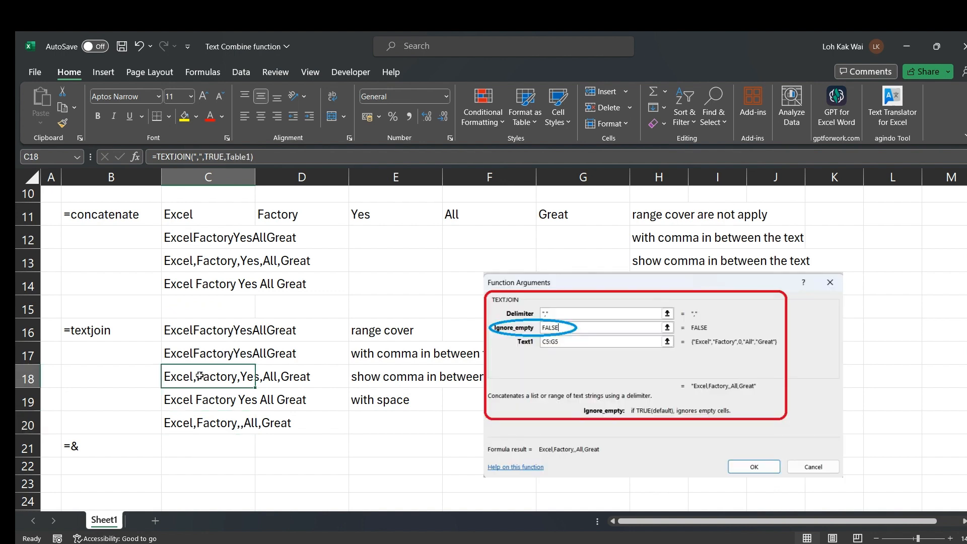
pyautogui.keyDown('ctrl'); pyautogui.click(184, 423); pyautogui.keyUp('ctrl')
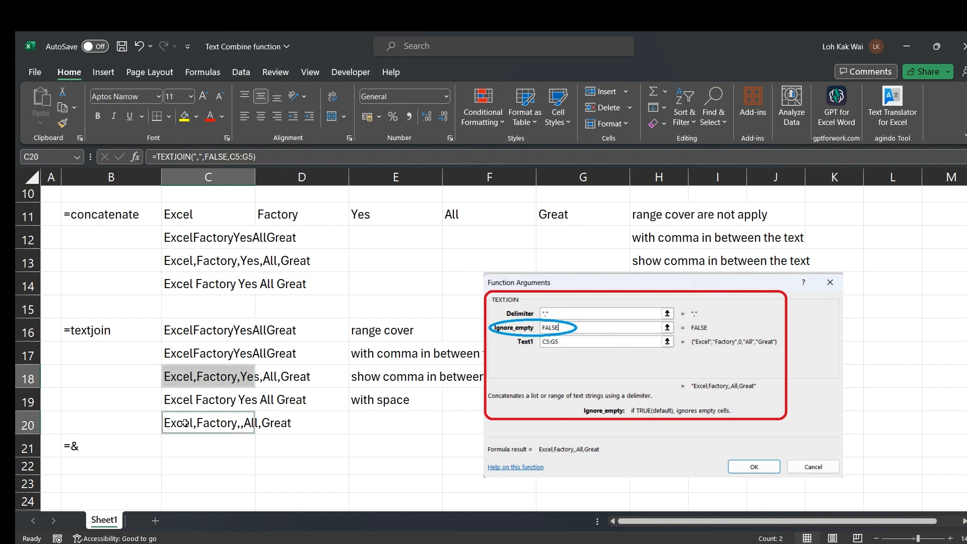
pyautogui.click(191, 378)
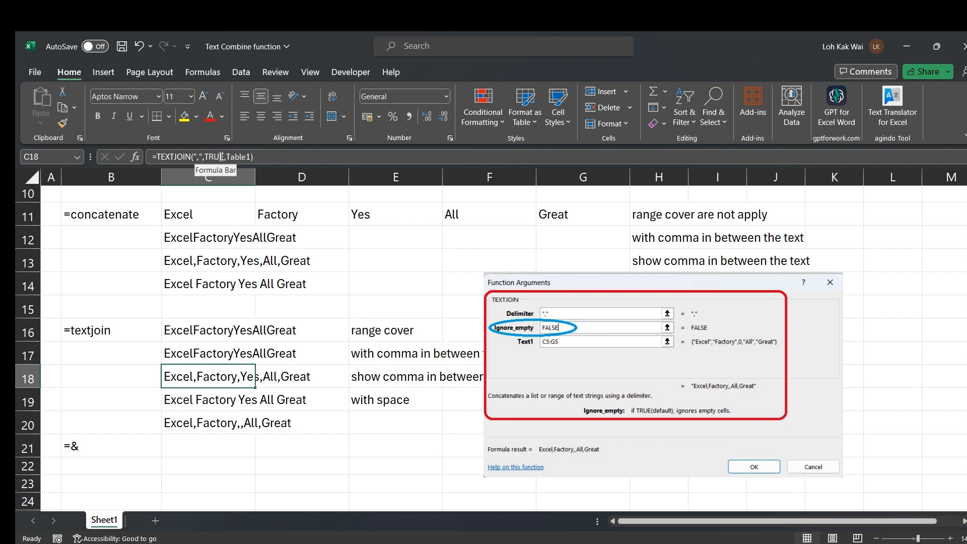
pyautogui.click(185, 421)
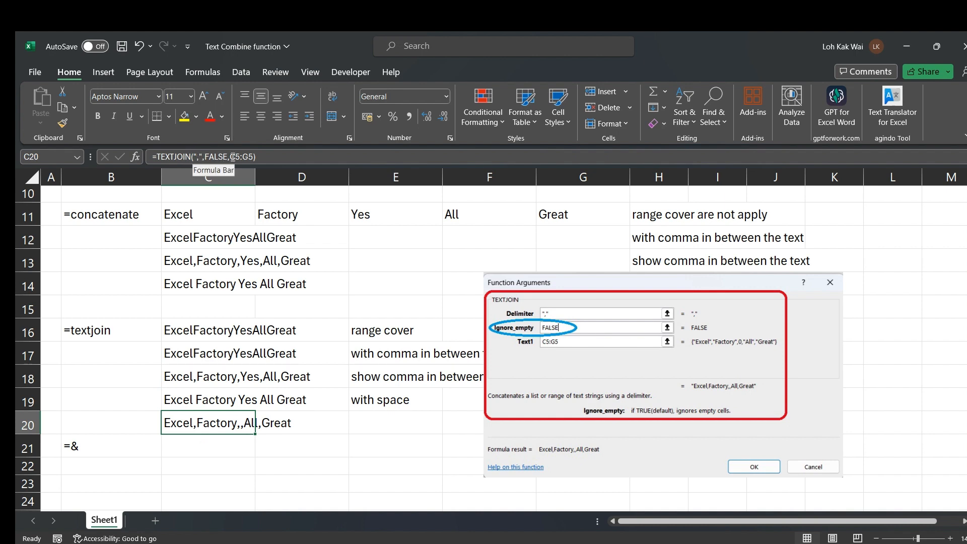
pyautogui.scroll(2, 372, 304)
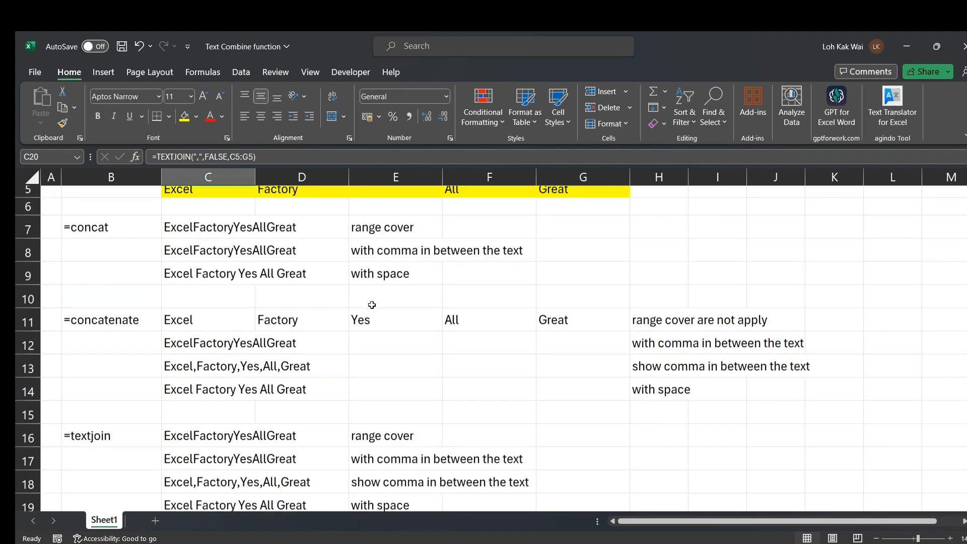
pyautogui.scroll(1, 372, 305)
pyautogui.click(379, 240)
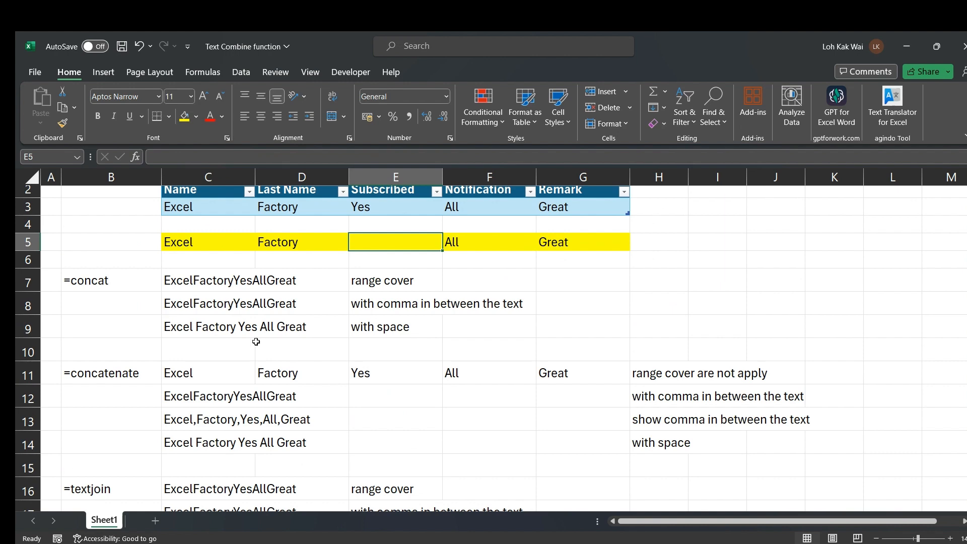
pyautogui.scroll(-3, 255, 342)
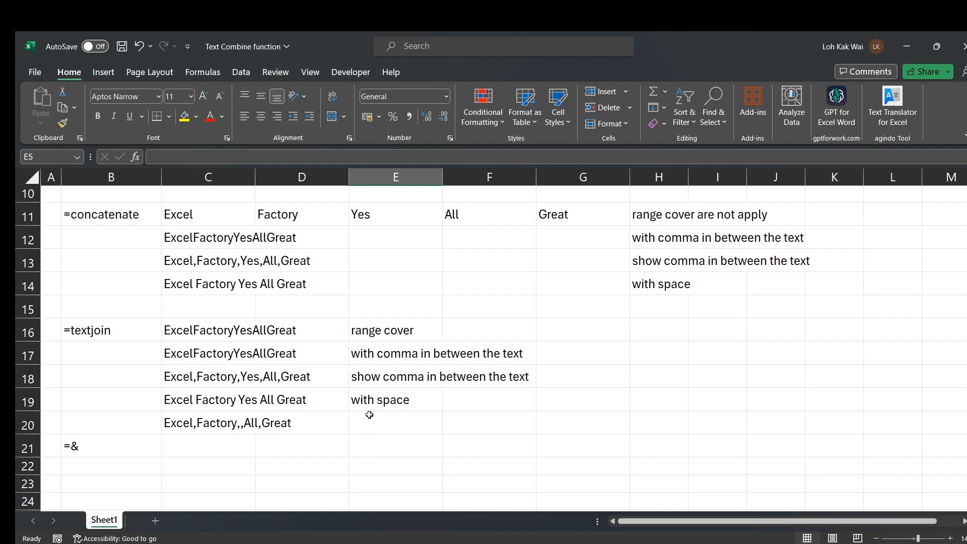
# Copy the comma note from E18 into E20
pyautogui.click(373, 376)
pyautogui.hotkey('ctrl', 'c')
pyautogui.click(362, 424)
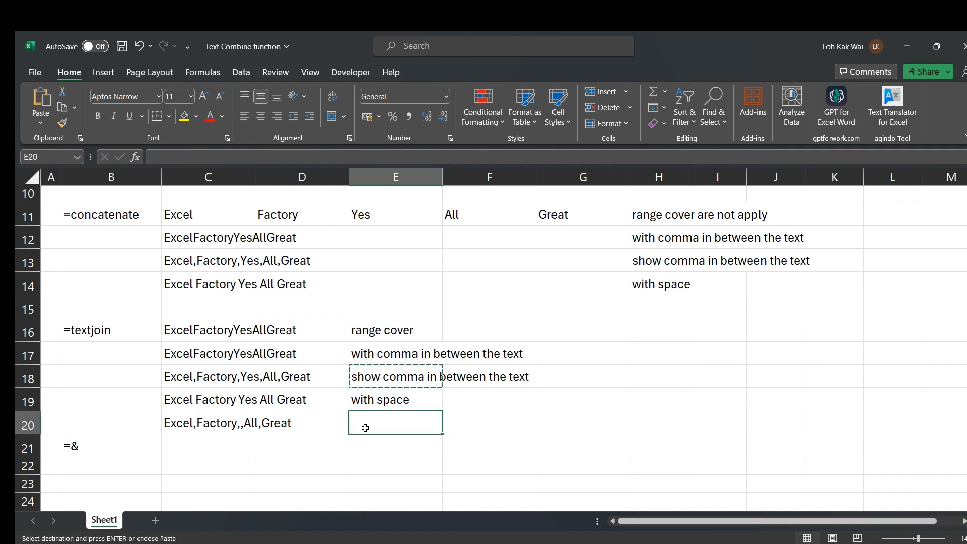
pyautogui.hotkey('ctrl', 'v')
pyautogui.press('Escape')
# Append ' (with empty cell)' to the end of the E20 note
pyautogui.doubleClick(525, 425)
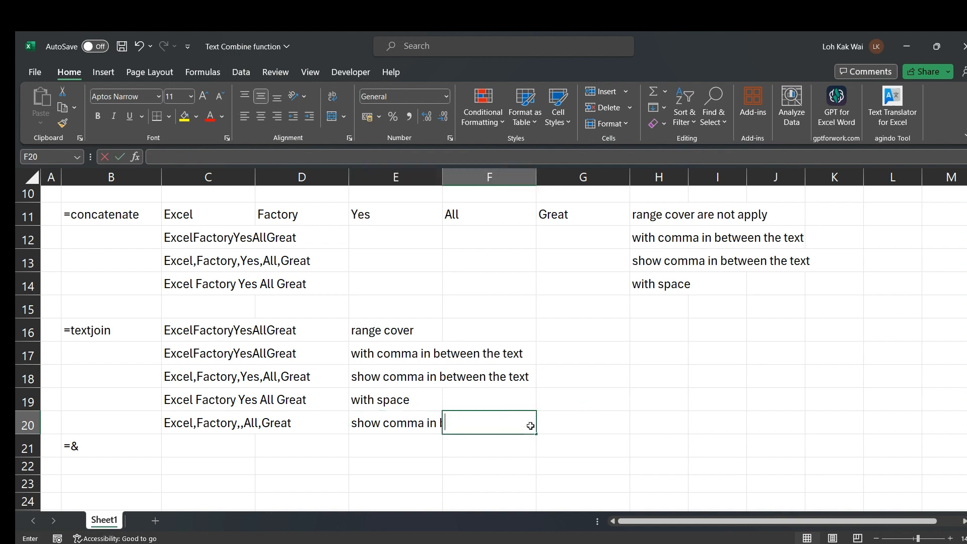
pyautogui.click(359, 423)
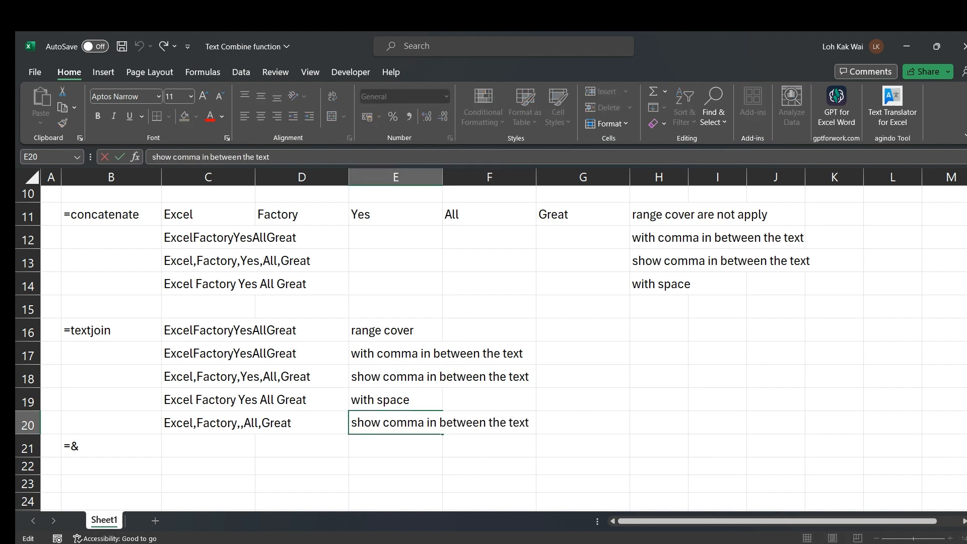
pyautogui.click(365, 422)
pyautogui.click(530, 422)
pyautogui.write('(WITH EMPT')
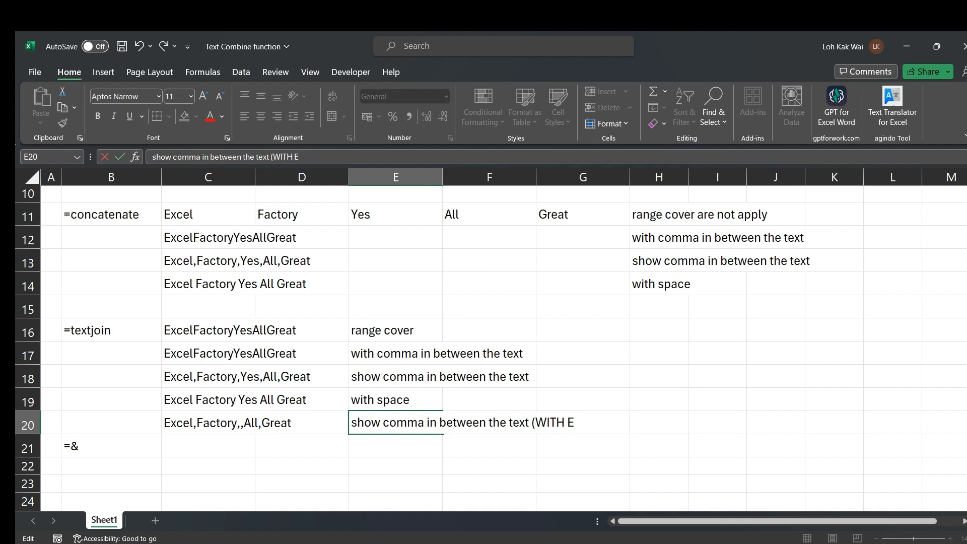
pyautogui.press('BackSpace')
pyautogui.press('BackSpace')
pyautogui.press('BackSpace')
pyautogui.press('BackSpace')
pyautogui.press('BackSpace')
pyautogui.press('BackSpace')
pyautogui.press('BackSpace')
pyautogui.press('BackSpace')
pyautogui.press('BackSpace')
pyautogui.write('with emp')
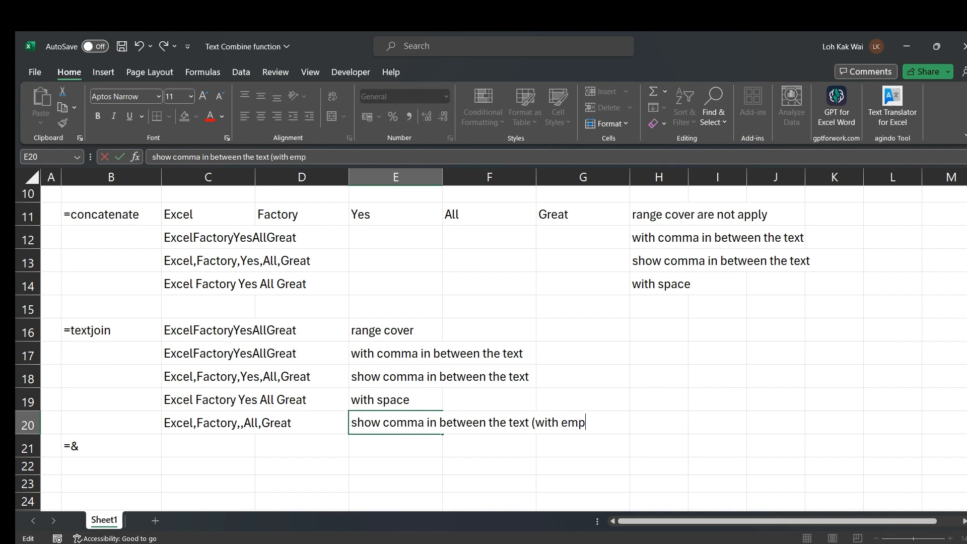
pyautogui.write('ty cell)')
pyautogui.press('Return')
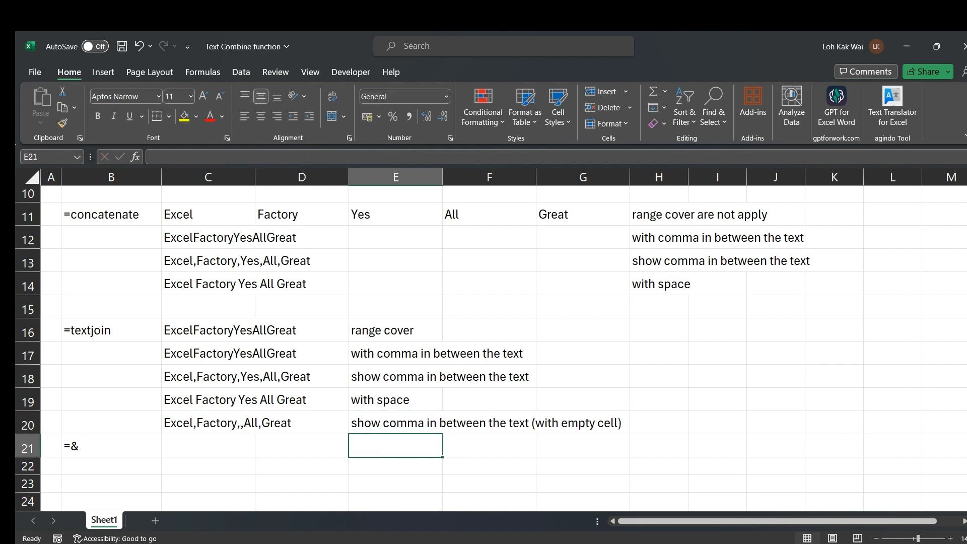
pyautogui.click(395, 423)
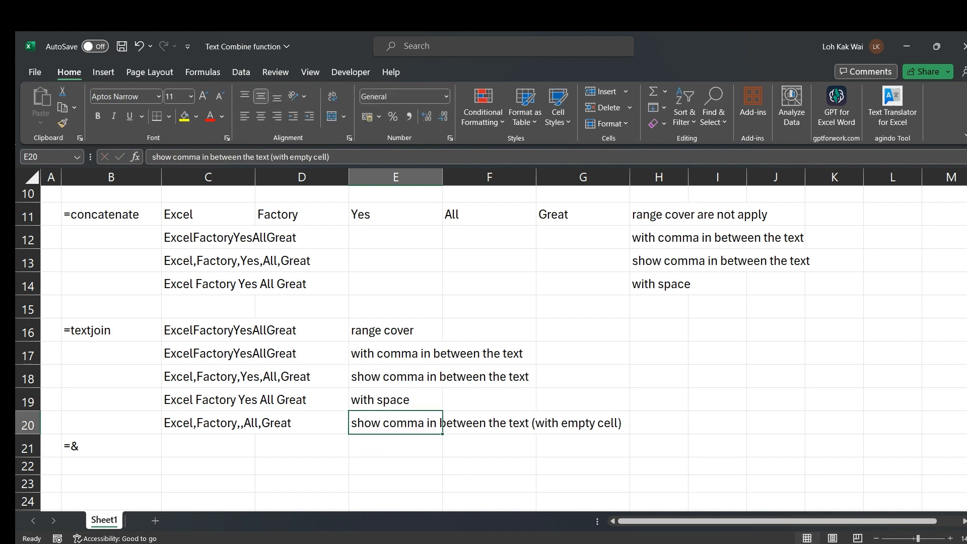
# Insert a blank row 21 above the =& label
pyautogui.click(27, 445)
pyautogui.rightClick(28, 445)
pyautogui.click(60, 323)
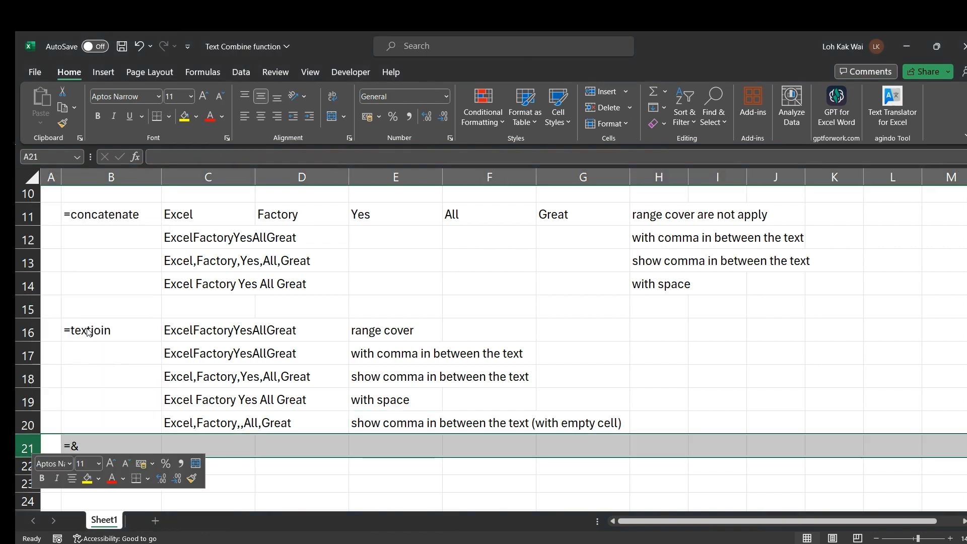
pyautogui.click(279, 375)
# Start a C3&D3 formula in C22, then cancel it unfinished
pyautogui.click(210, 461)
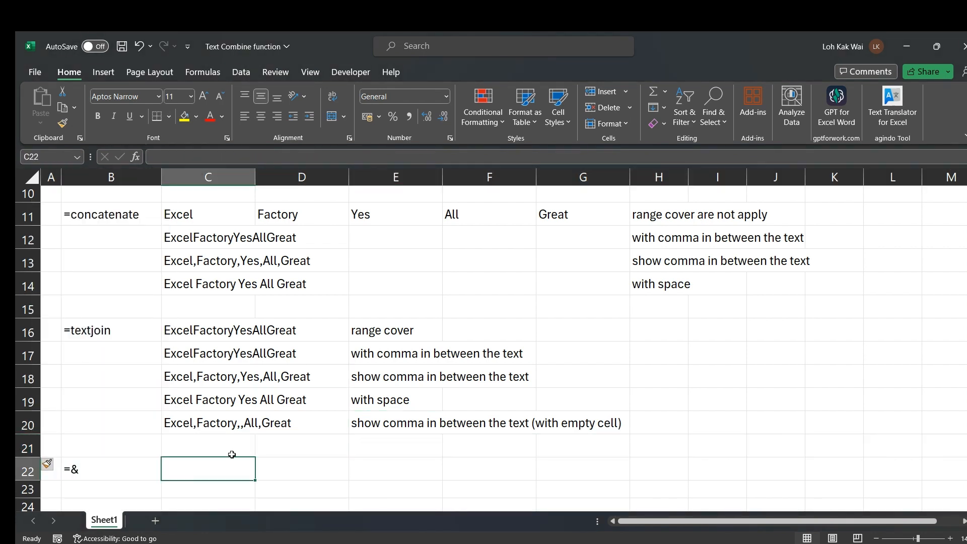
pyautogui.click(78, 471)
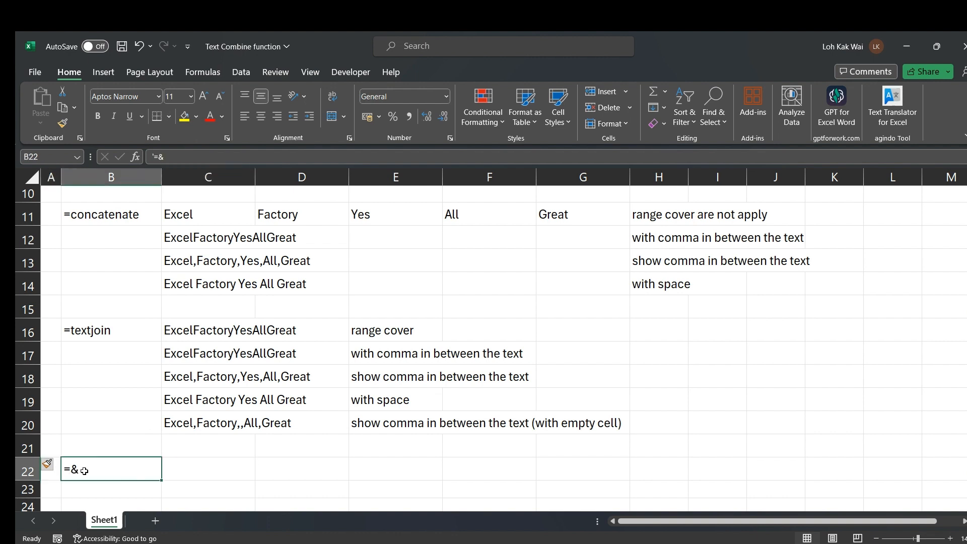
pyautogui.click(195, 463)
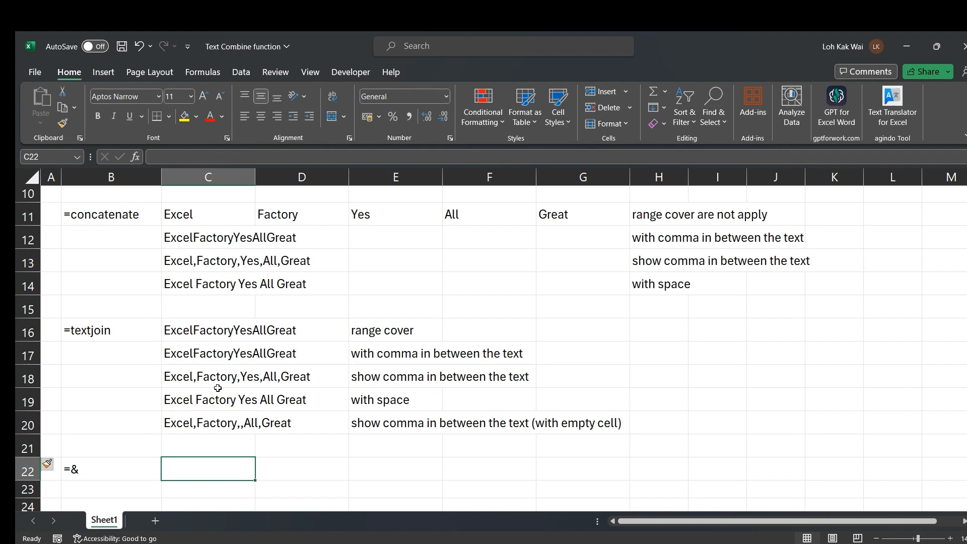
pyautogui.write('=')
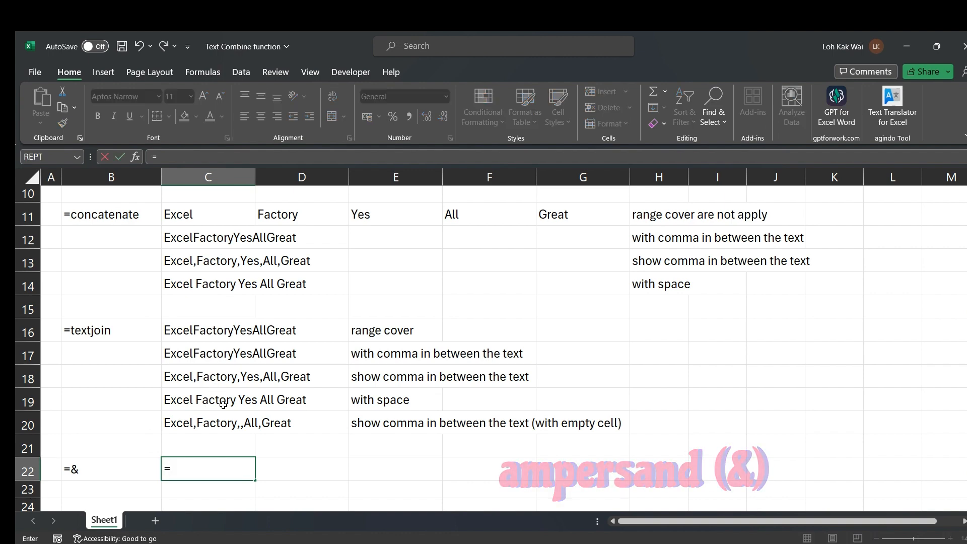
pyautogui.scroll(2, 223, 401)
pyautogui.scroll(2, 223, 401)
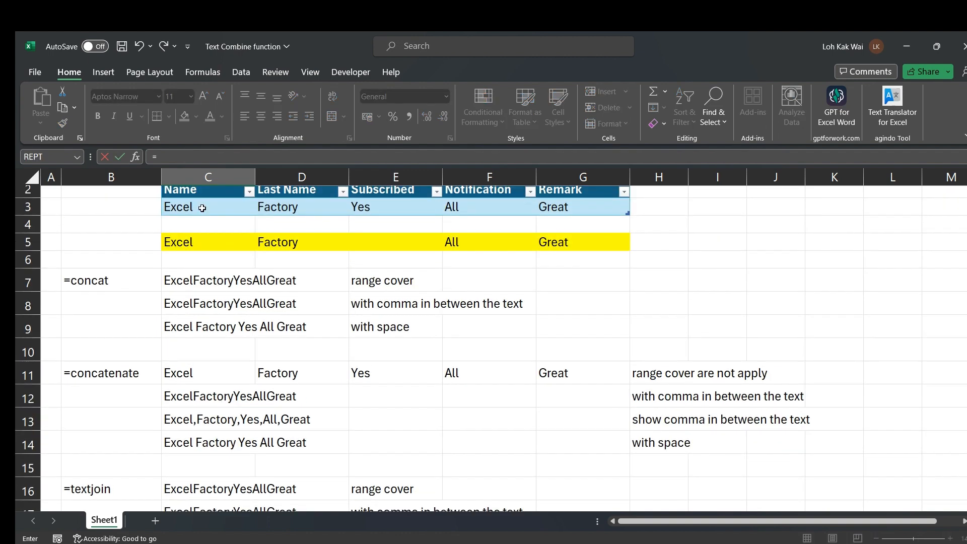
pyautogui.click(202, 208)
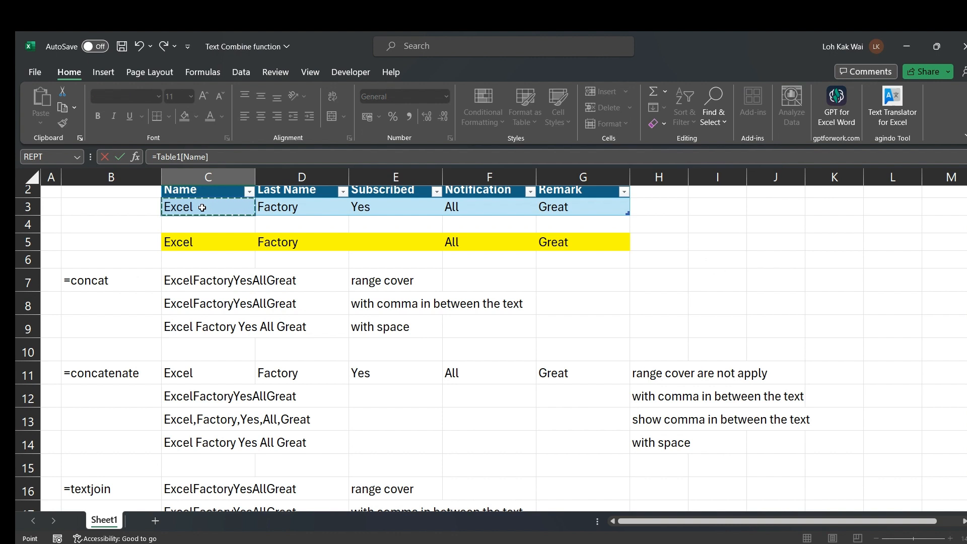
pyautogui.write('&')
pyautogui.click(280, 208)
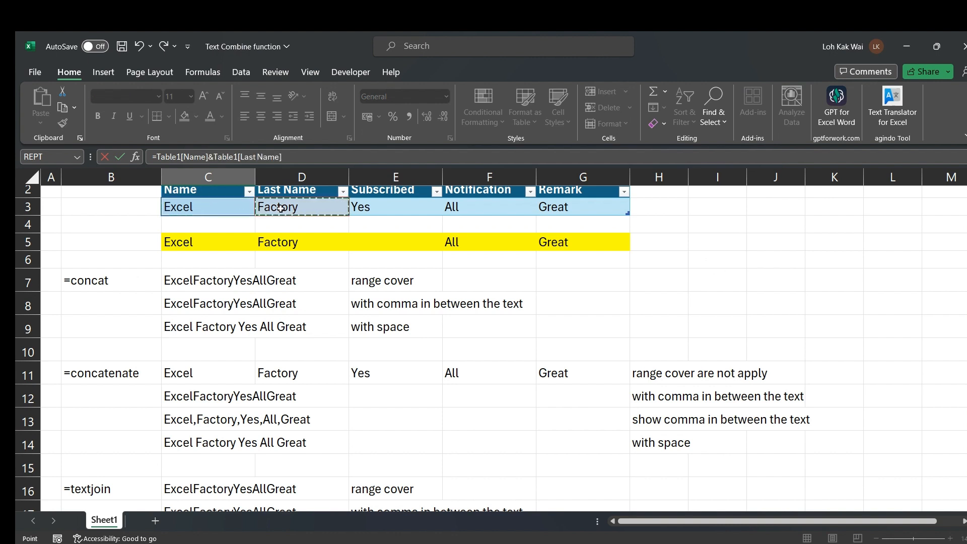
pyautogui.write('..........7')
pyautogui.press('Escape')
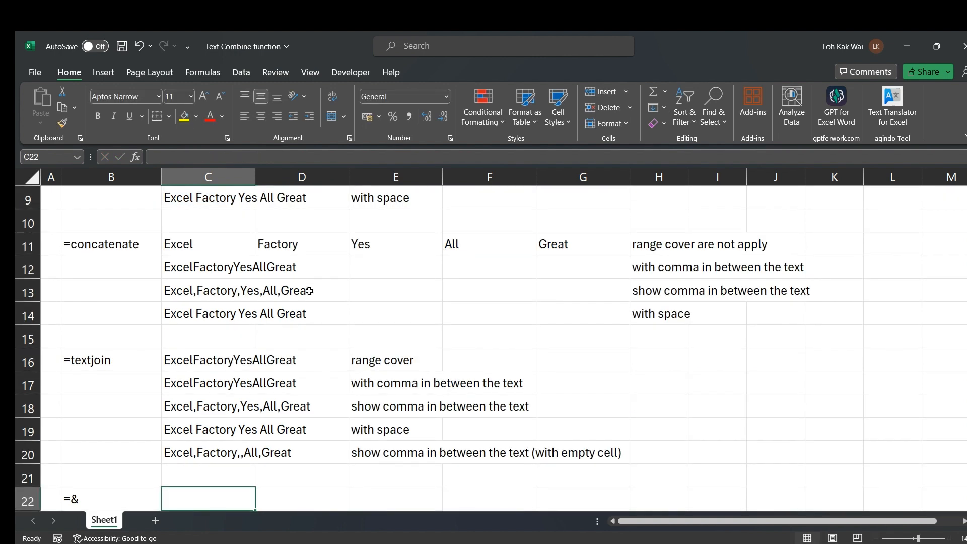
# Enter =C3&D3&E3&F3&G3 in C22, returning ExcelFactoryYesAllGreat
pyautogui.write('=')
pyautogui.scroll(2, 227, 395)
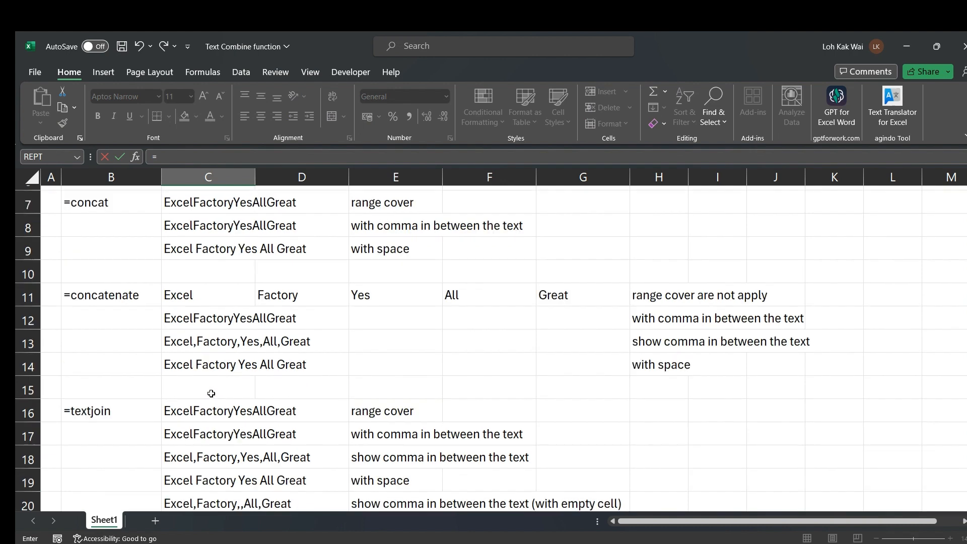
pyautogui.click(191, 189)
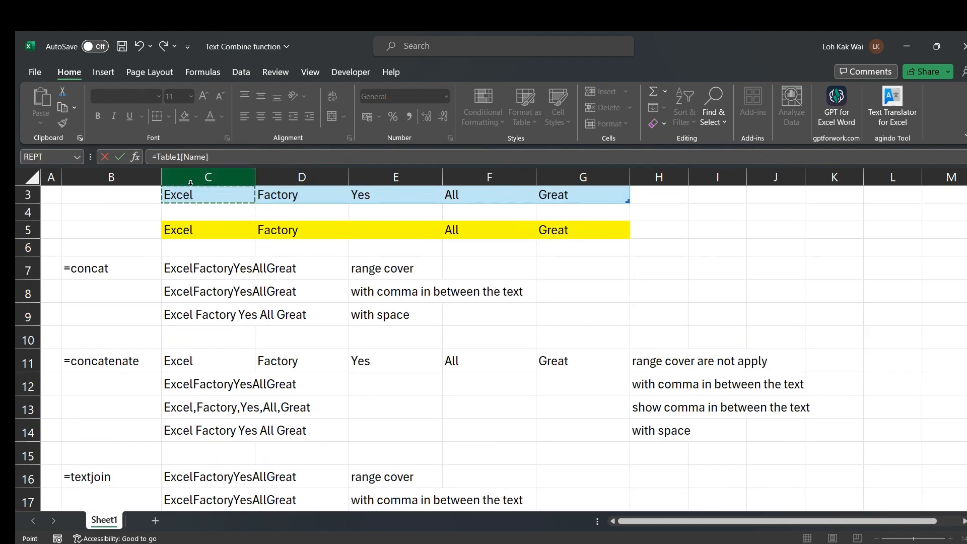
pyautogui.write('&')
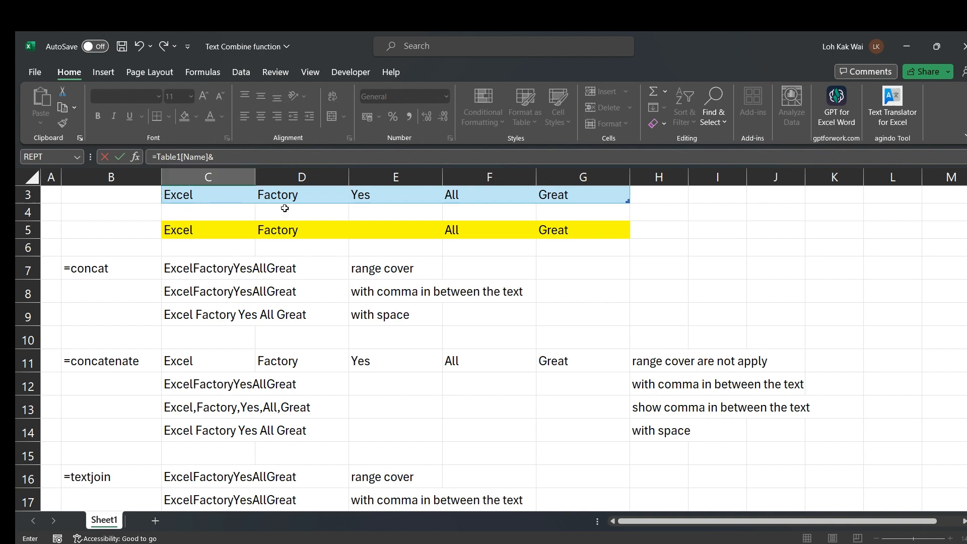
pyautogui.click(318, 196)
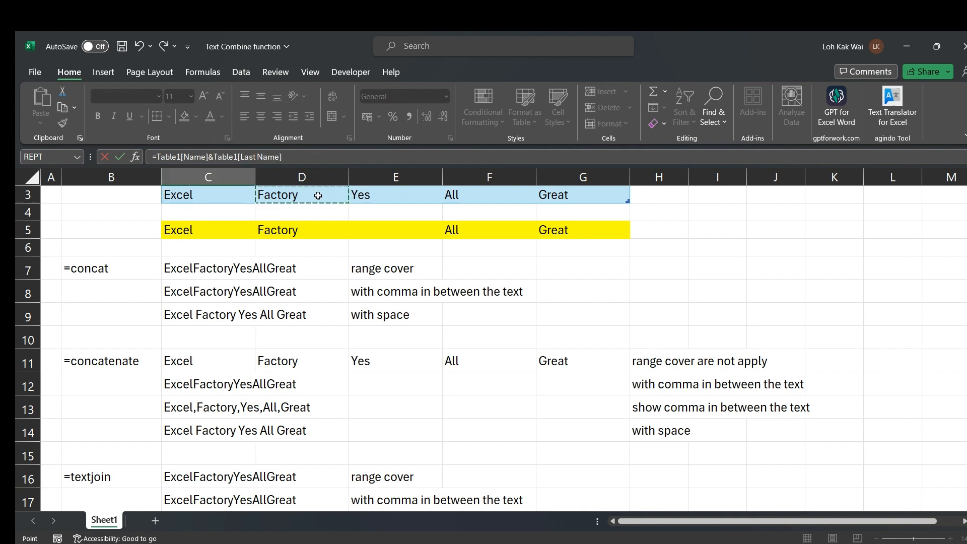
pyautogui.write('&')
pyautogui.click(375, 196)
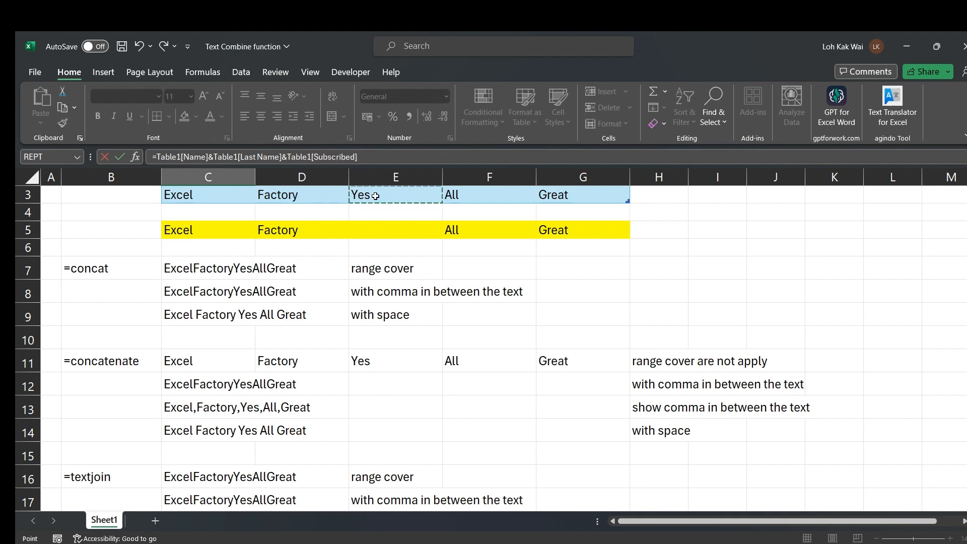
pyautogui.write('&')
pyautogui.click(454, 195)
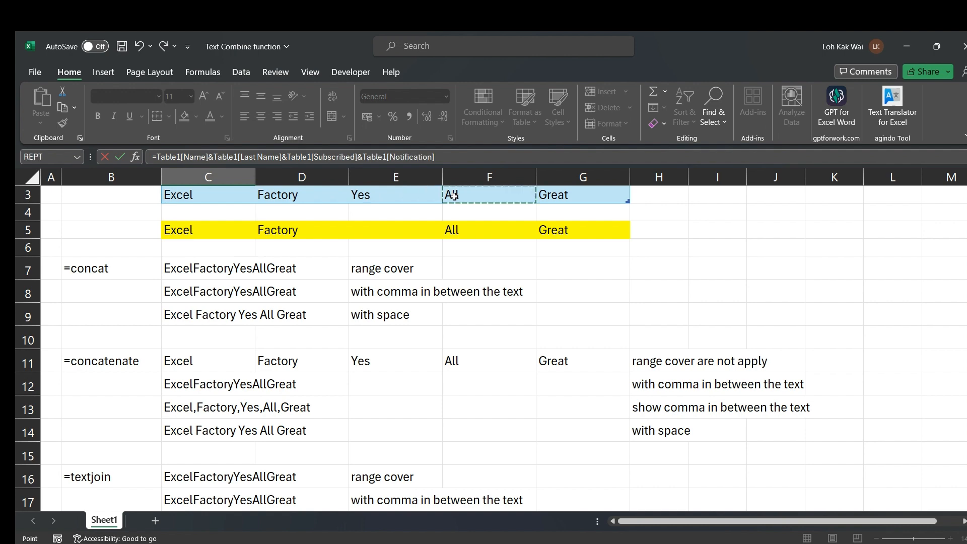
pyautogui.write('&')
pyautogui.click(581, 198)
pyautogui.press('Return')
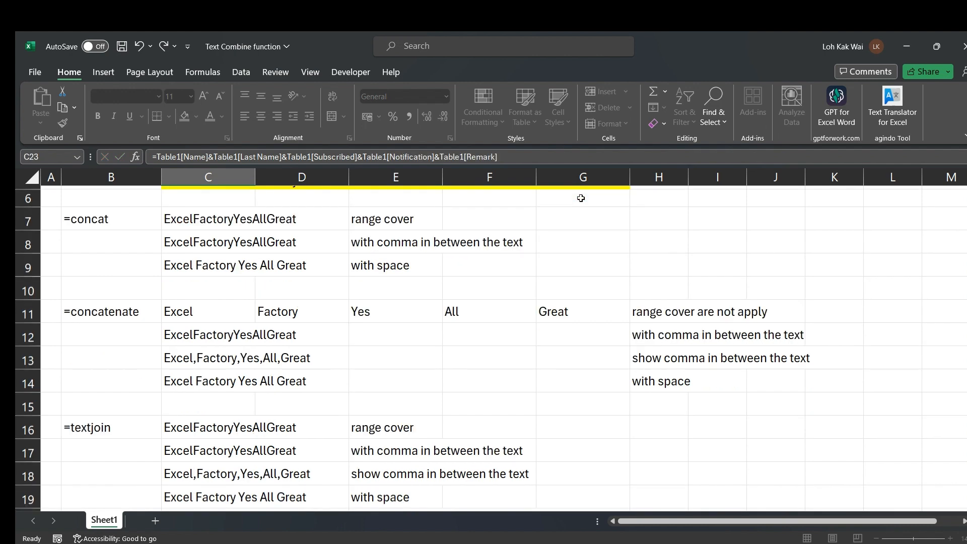
pyautogui.press('Up')
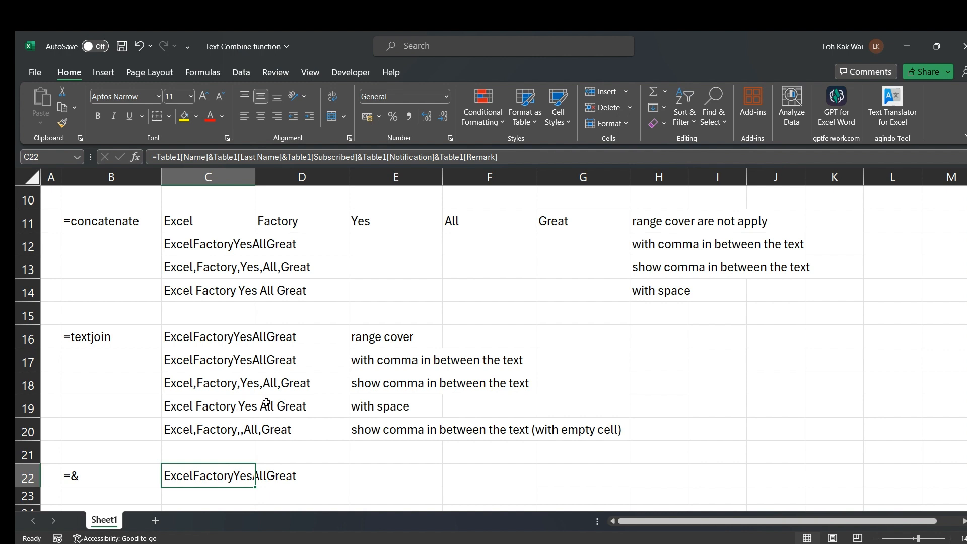
pyautogui.scroll(2, 267, 403)
pyautogui.click(190, 433)
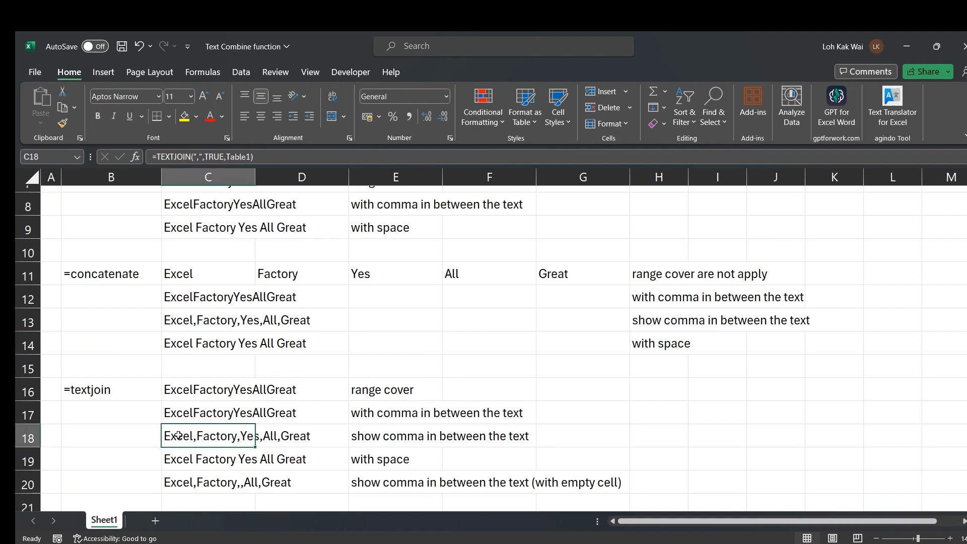
pyautogui.scroll(-3, 347, 372)
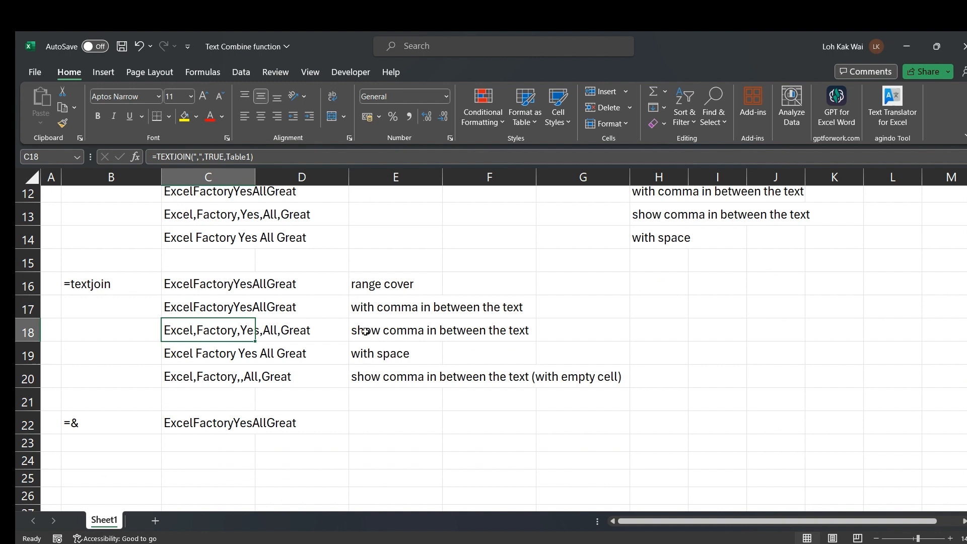
# Enter =C5&","&D5 in C23 so it shows Excel,Factory
pyautogui.click(176, 425)
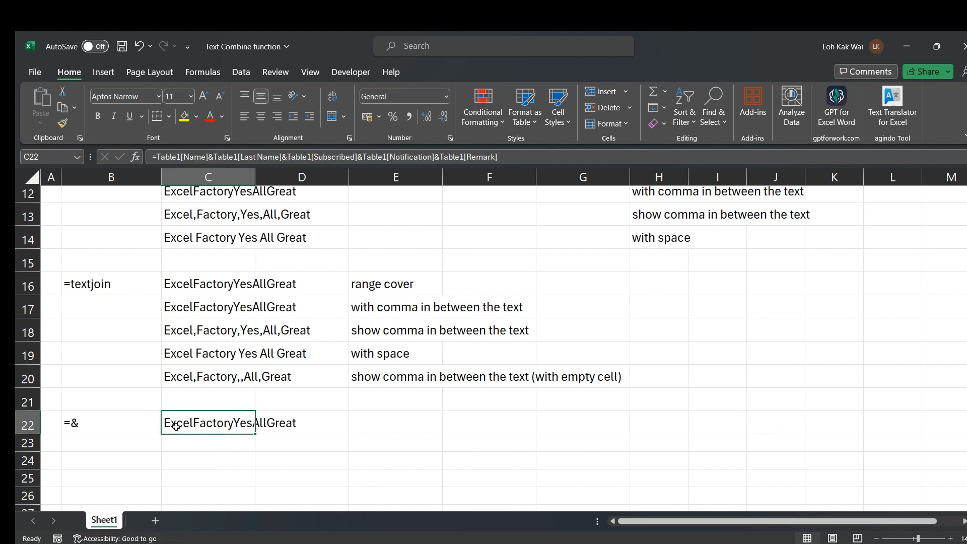
pyautogui.hotkey('ctrl', 'c')
pyautogui.click(170, 442)
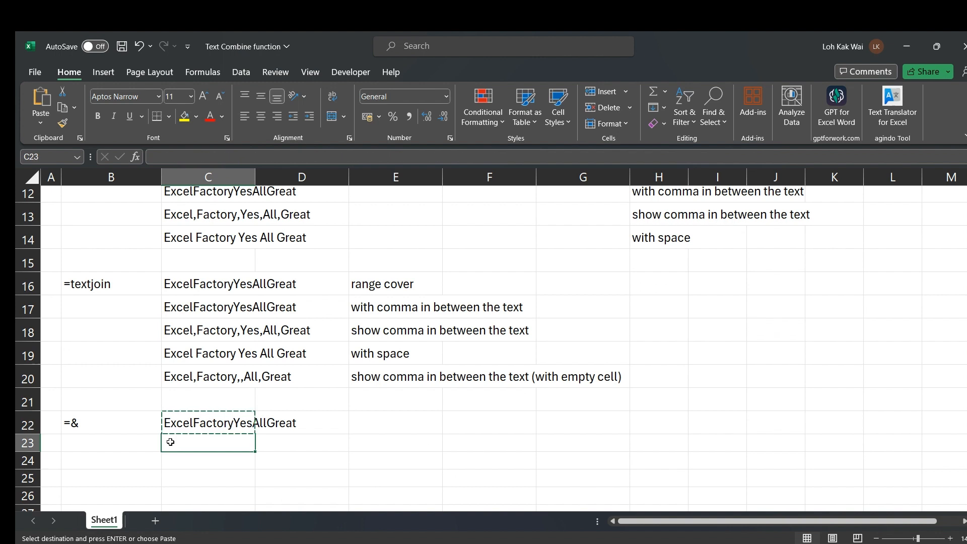
pyautogui.press('Escape')
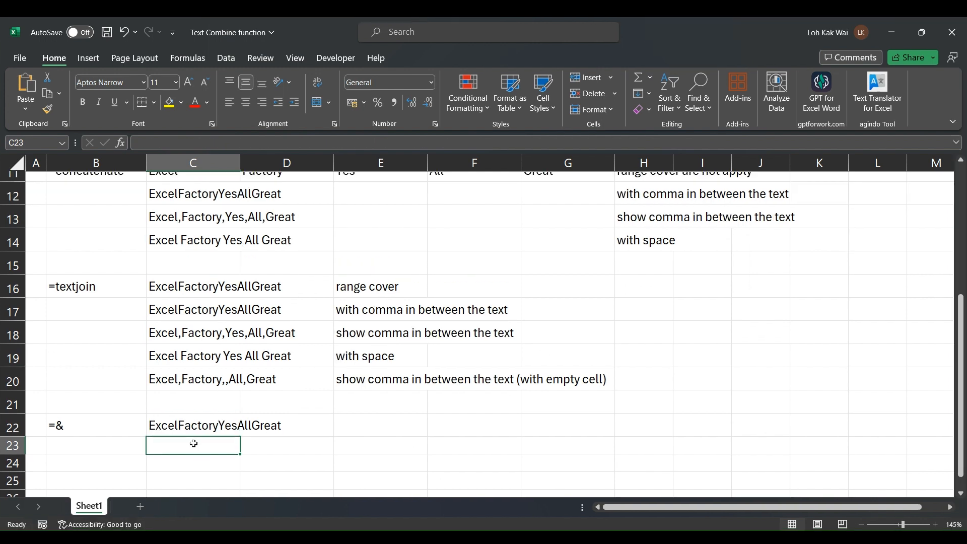
pyautogui.write('=')
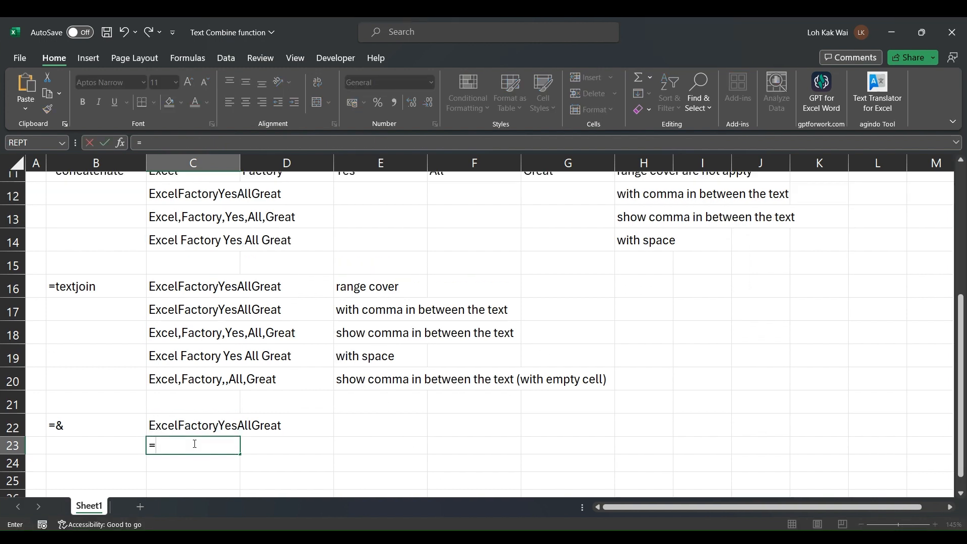
pyautogui.scroll(1, 210, 339)
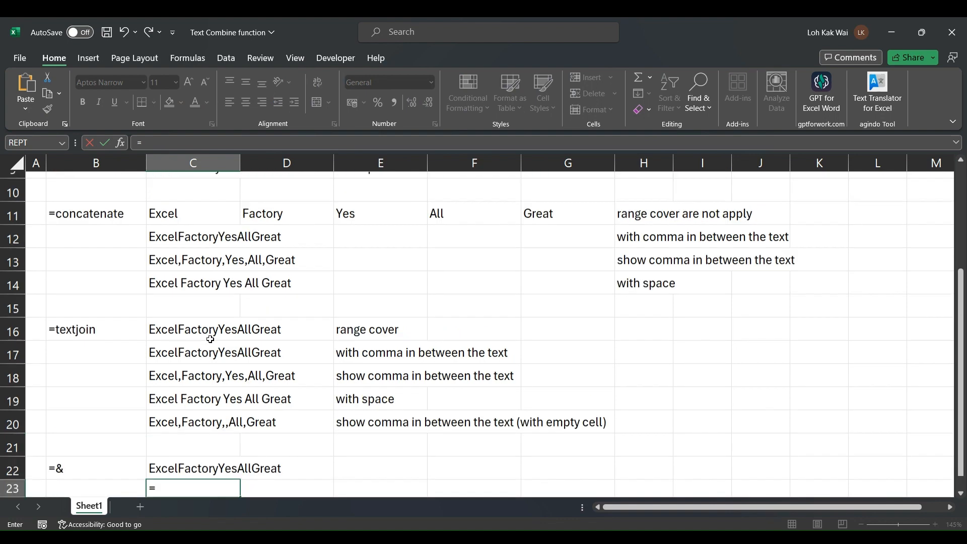
pyautogui.scroll(3, 210, 339)
pyautogui.click(165, 251)
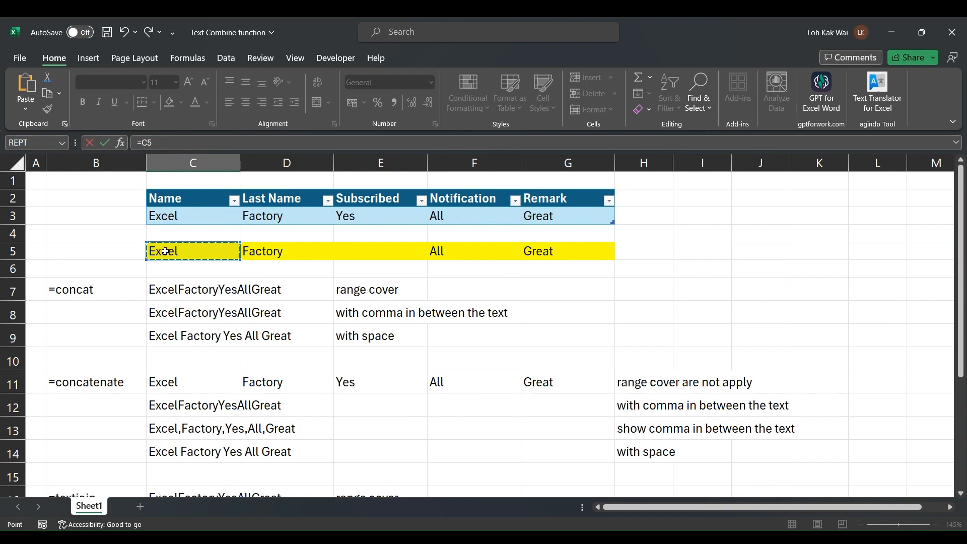
pyautogui.write('&')
pyautogui.write('&')
pyautogui.click(279, 251)
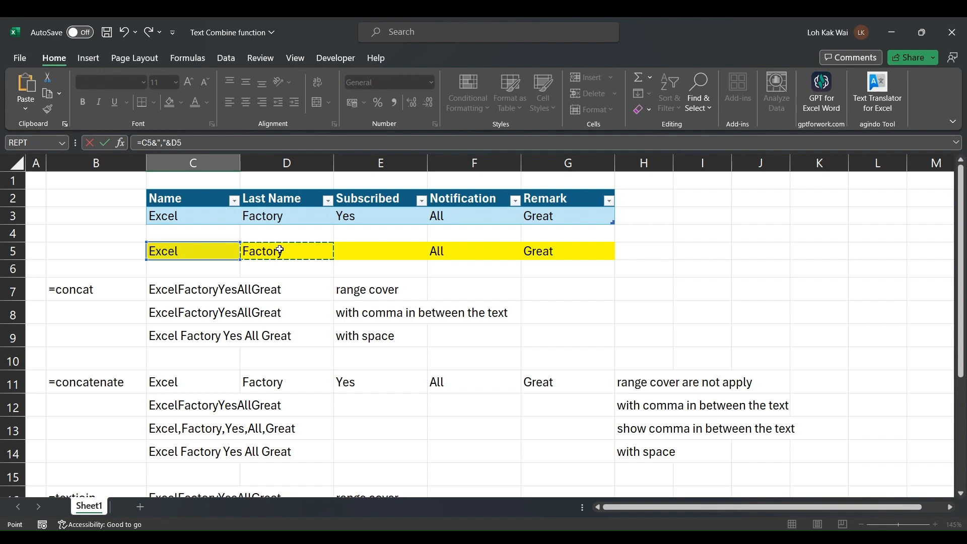
pyautogui.press('Return')
pyautogui.press('Up')
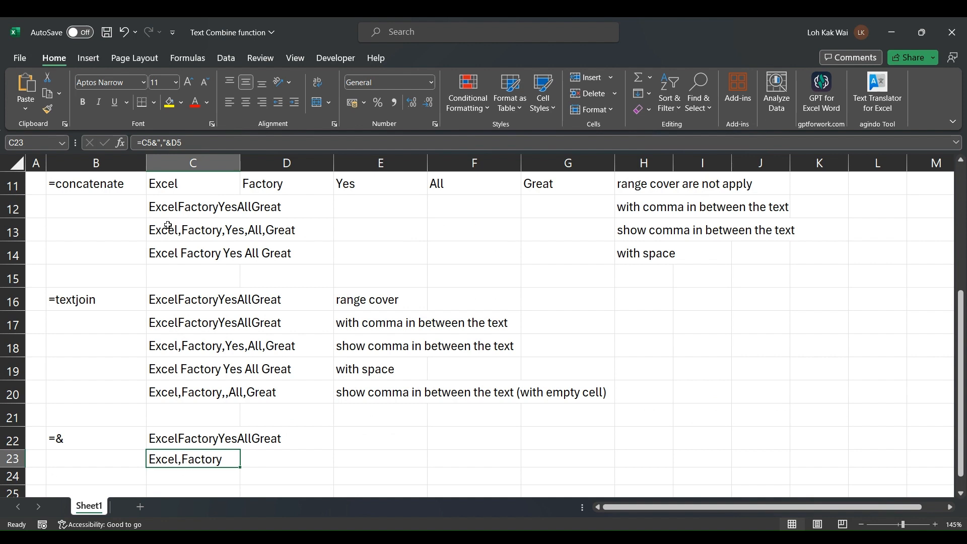
# Duplicate the &","& separator in the C23 formula and add the E5 reference
pyautogui.click(153, 142)
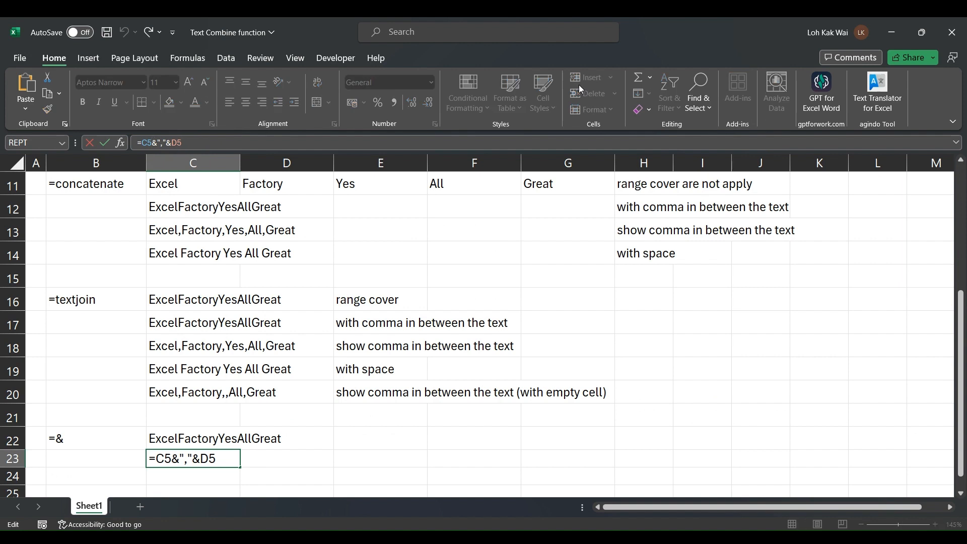
pyautogui.hotkey('shift', 'Right')
pyautogui.hotkey('shift', 'Right')
pyautogui.hotkey('shift', 'Right')
pyautogui.hotkey('shift', 'Right')
pyautogui.moveTo(199, 142); pyautogui.dragTo(152, 144)
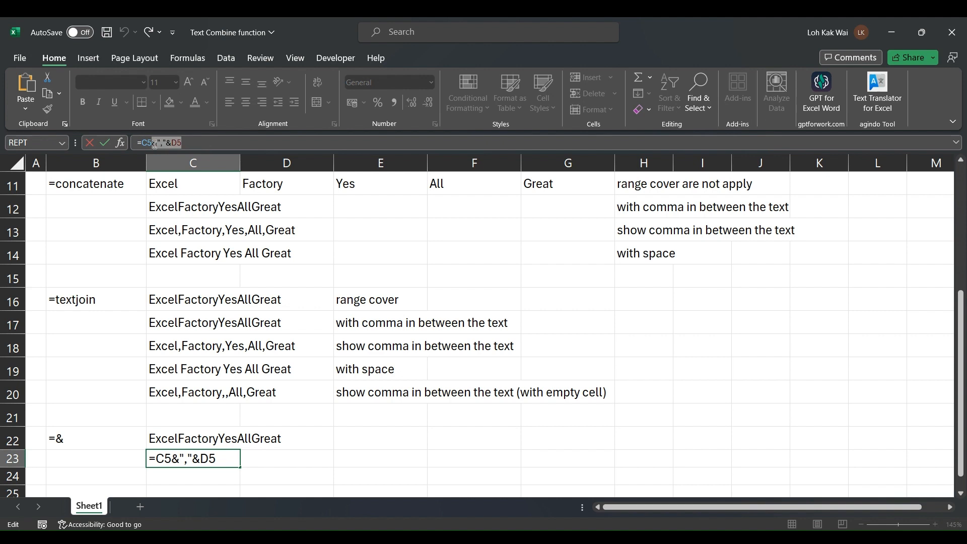
pyautogui.click(187, 143)
pyautogui.hotkey('ctrl', 'v')
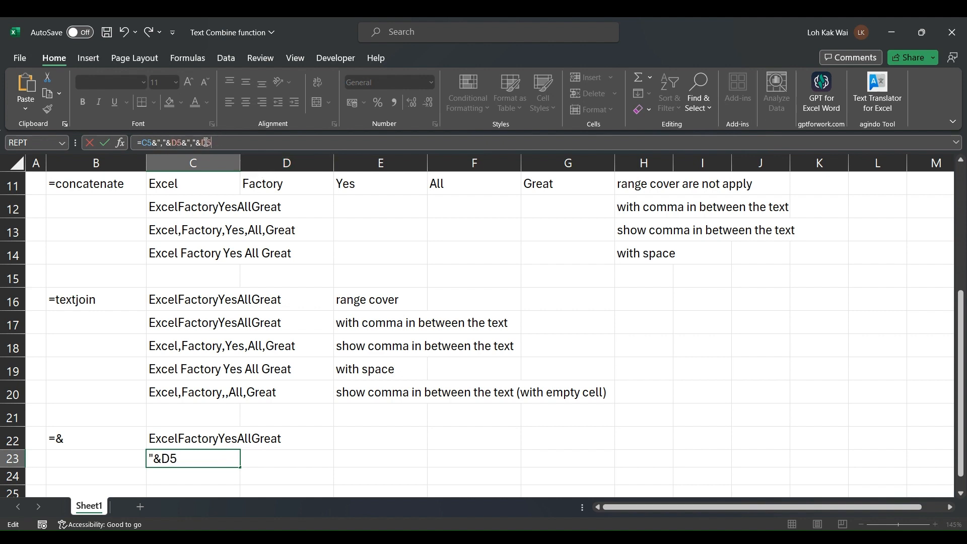
pyautogui.click(206, 142)
pyautogui.press('BackSpace')
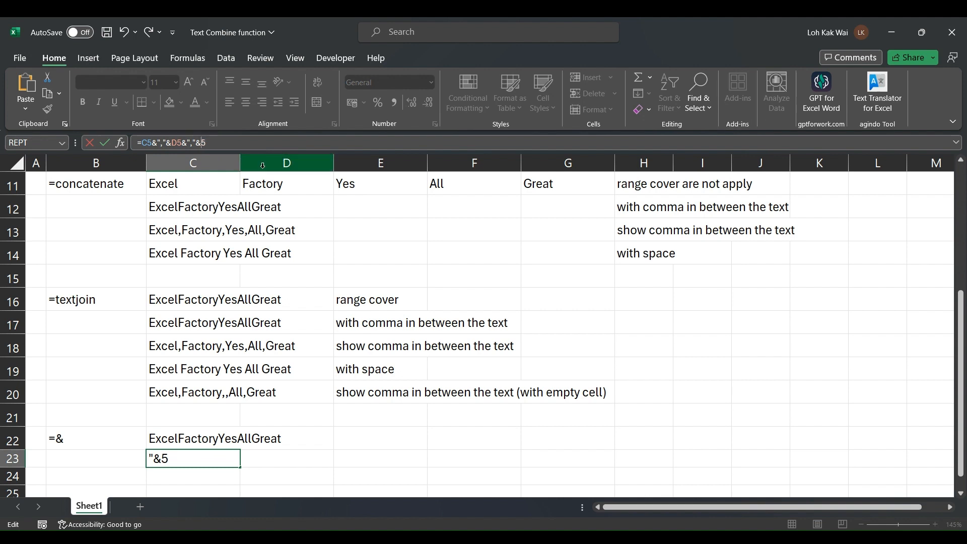
pyautogui.write('E5')
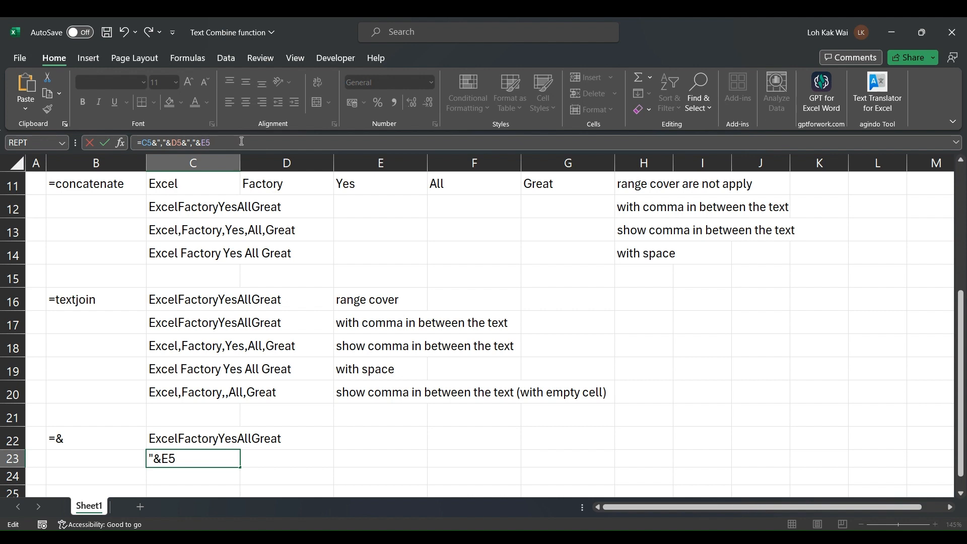
pyautogui.write('&","&D5')
# Add F5 and G5 so C23 returns Excel,Factory,,All,Great
pyautogui.click(236, 142)
pyautogui.press('BackSpace')
pyautogui.write('F5&","&D5')
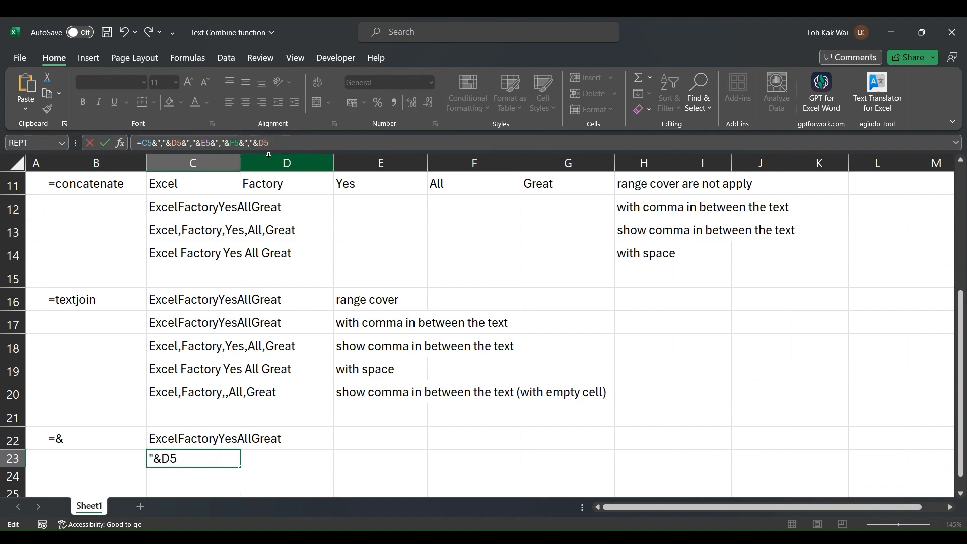
pyautogui.press('Left')
pyautogui.press('BackSpace')
pyautogui.write('G')
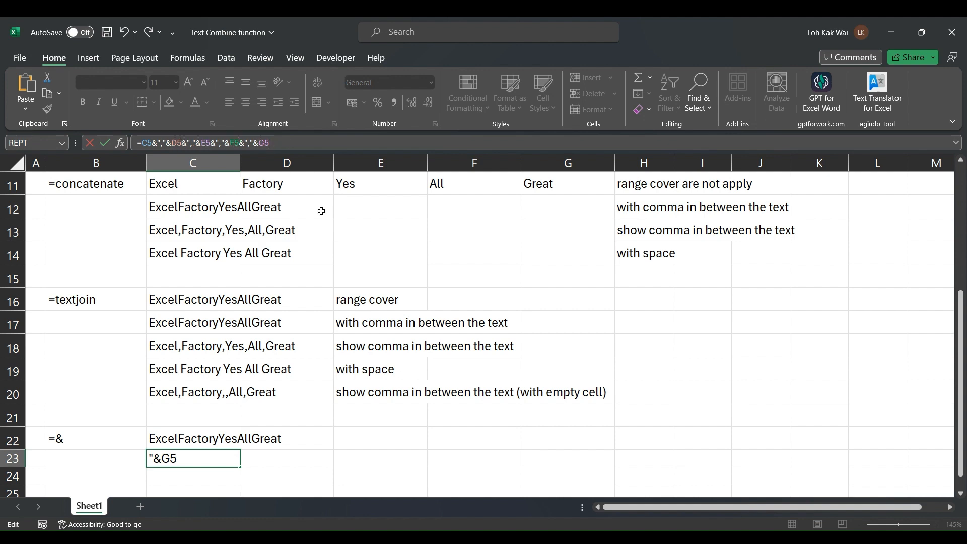
pyautogui.press('Return')
pyautogui.press('Up')
pyautogui.scroll(-1, 300, 322)
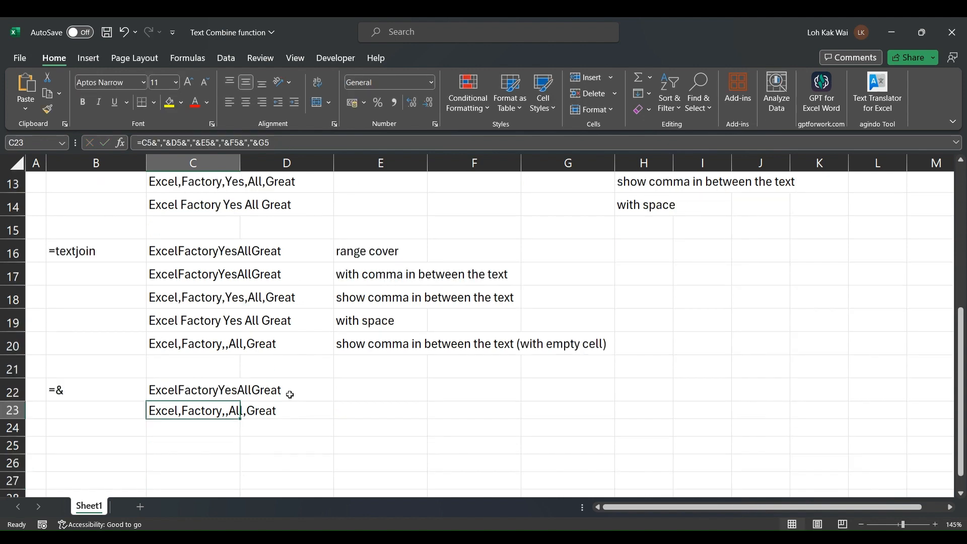
# Copy the '(with empty cell)' comma note from E20 into E23
pyautogui.click(296, 400)
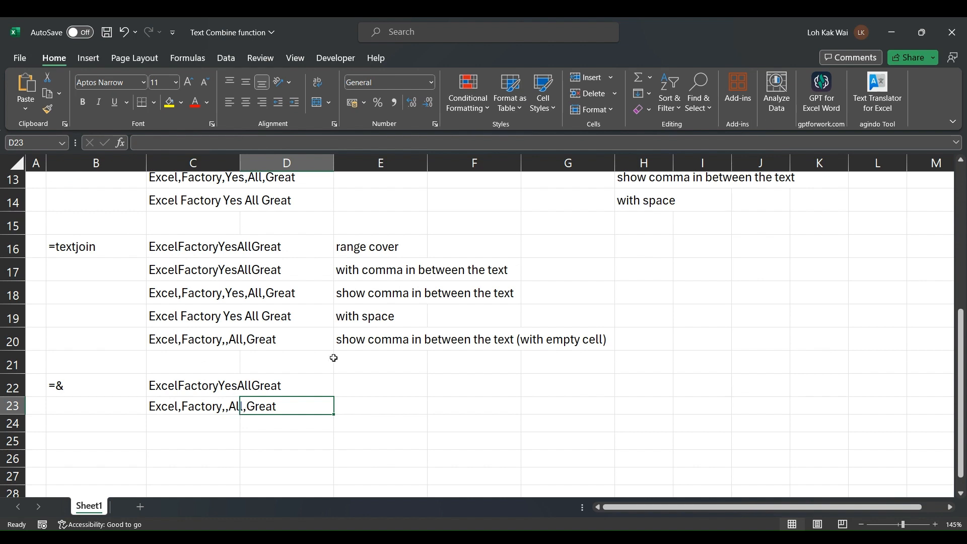
pyautogui.click(345, 339)
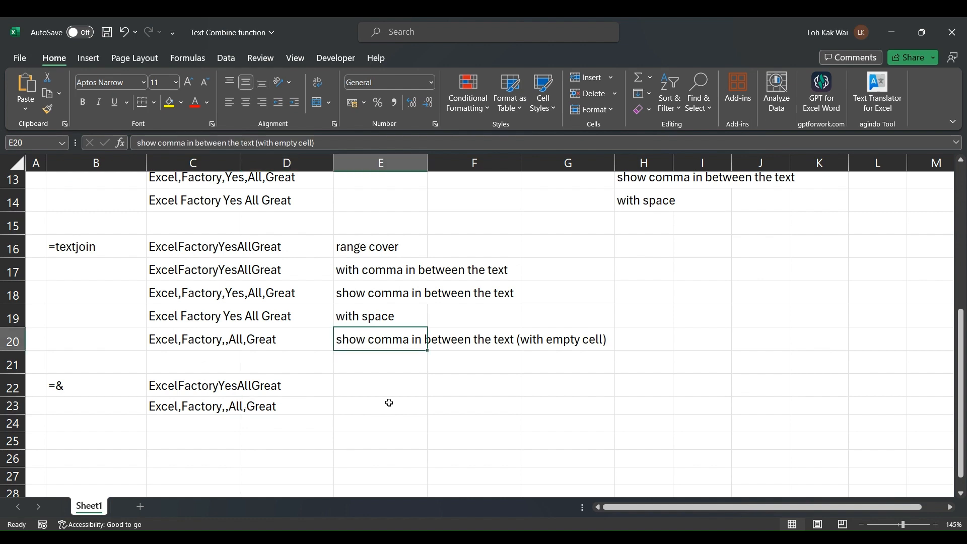
pyautogui.hotkey('ctrl', 'c')
pyautogui.click(362, 407)
pyautogui.hotkey('ctrl', 'v')
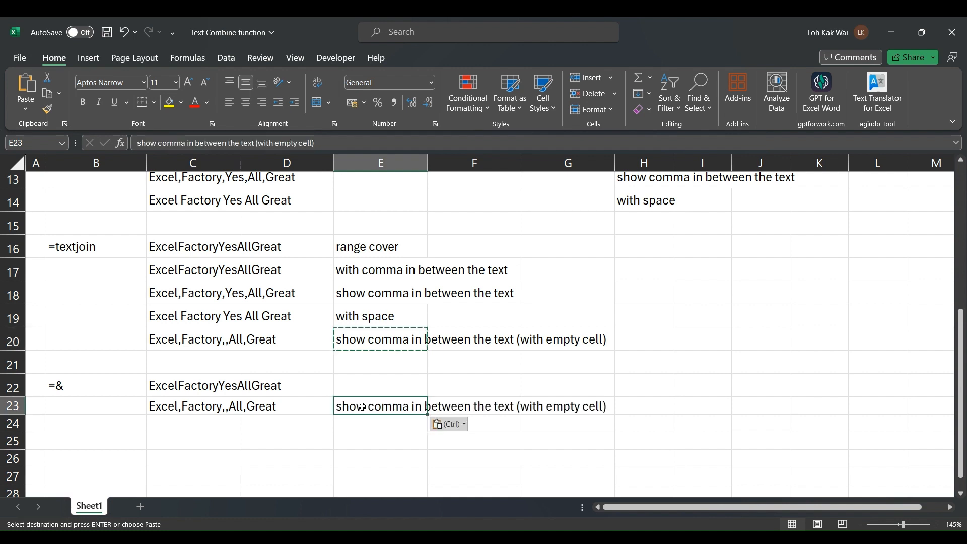
pyautogui.press('Escape')
pyautogui.click(154, 383)
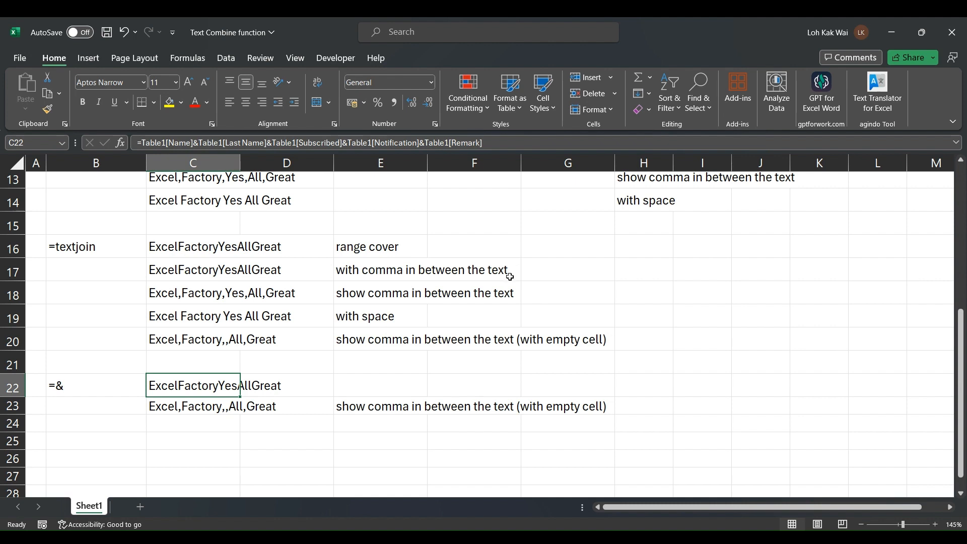
pyautogui.click(378, 434)
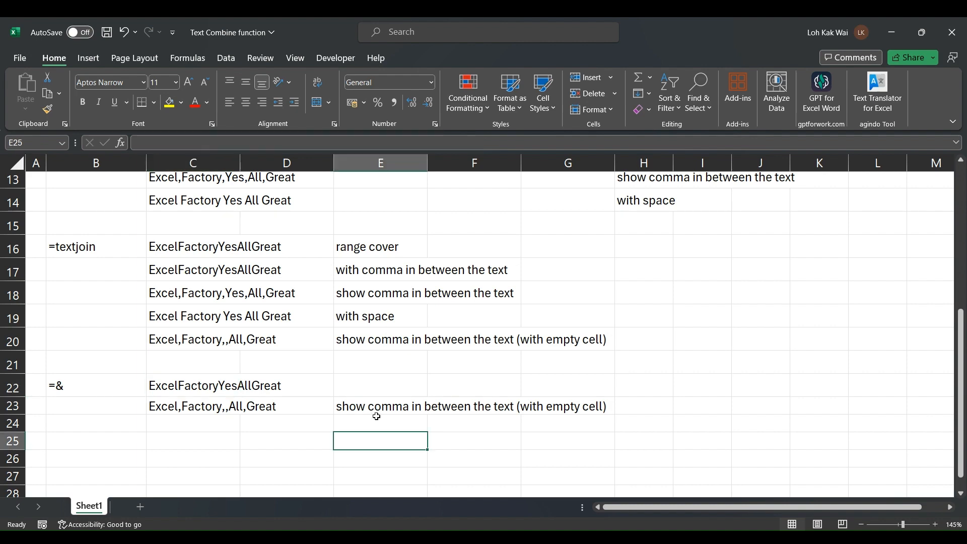
pyautogui.click(551, 459)
pyautogui.click(204, 426)
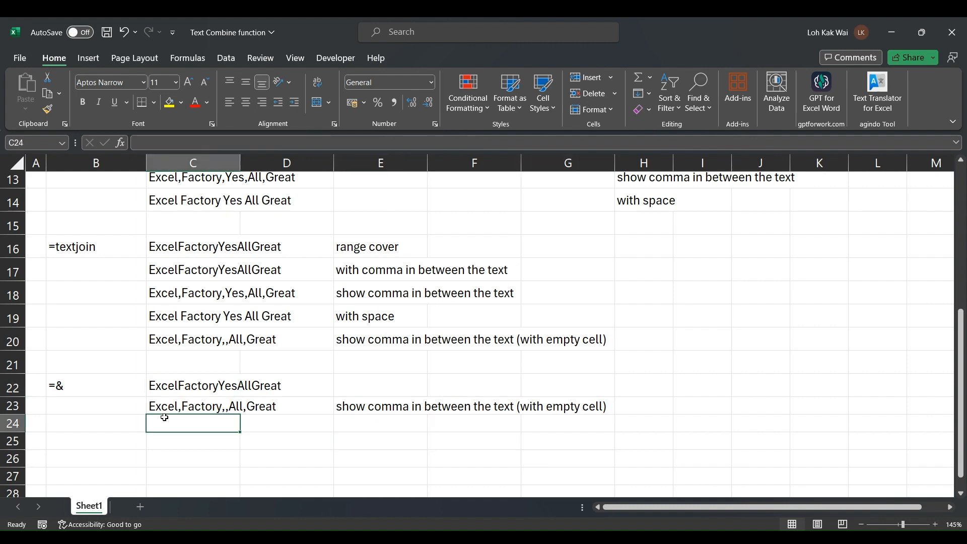
pyautogui.scroll(2, 642, 329)
pyautogui.scroll(2, 644, 328)
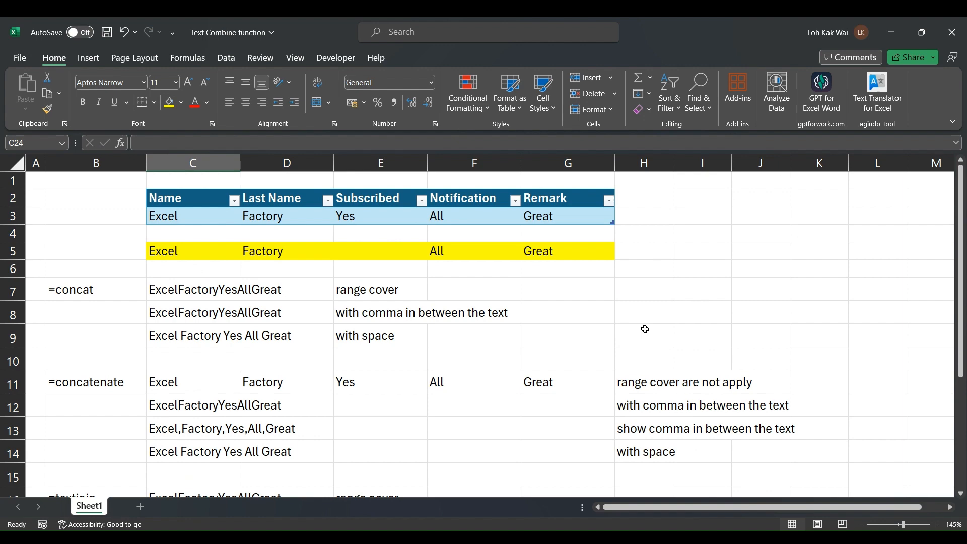
pyautogui.scroll(-5, 644, 329)
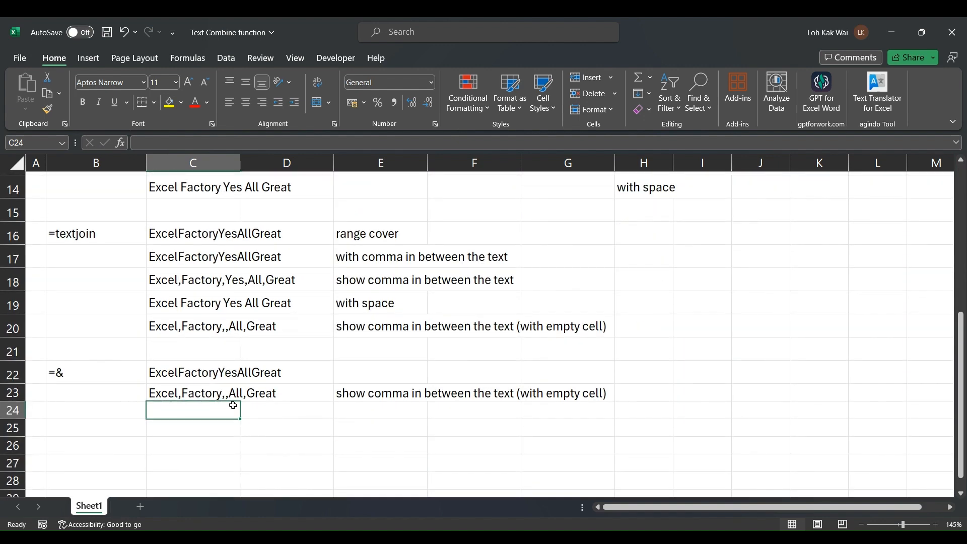
pyautogui.click(156, 395)
pyautogui.scroll(5, 253, 364)
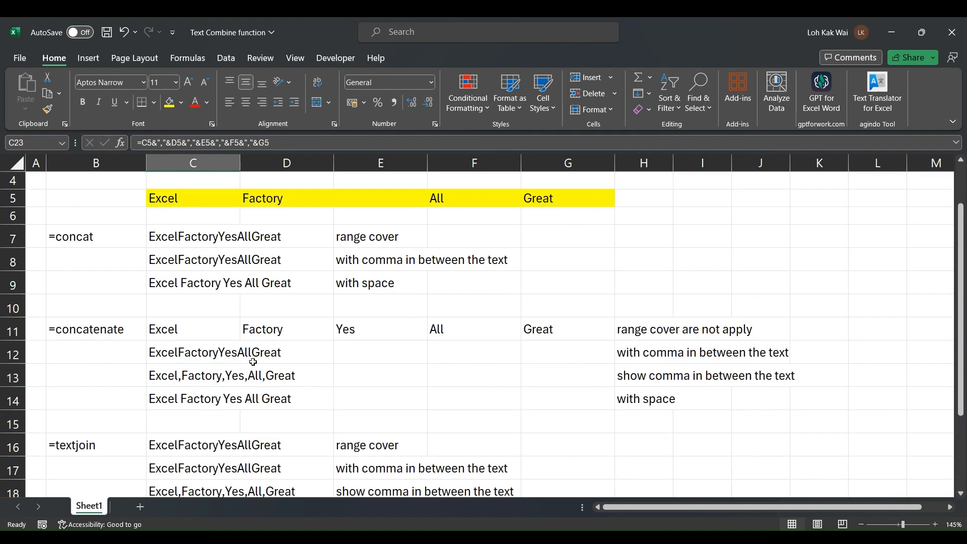